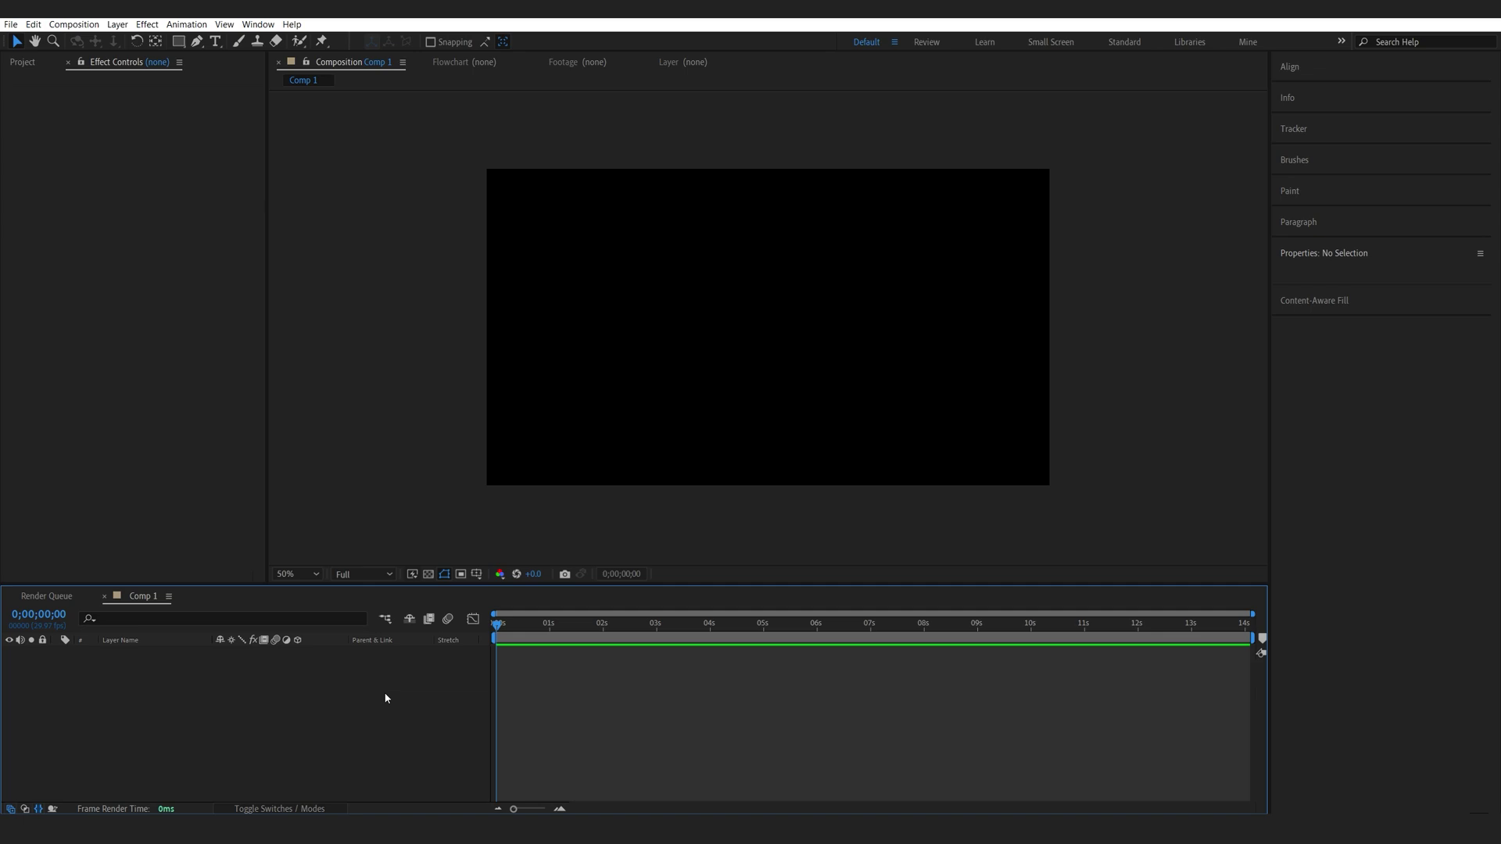
Create a black 2560×1440 solid layer named Numbers in Comp 1.
right_click(338, 688)
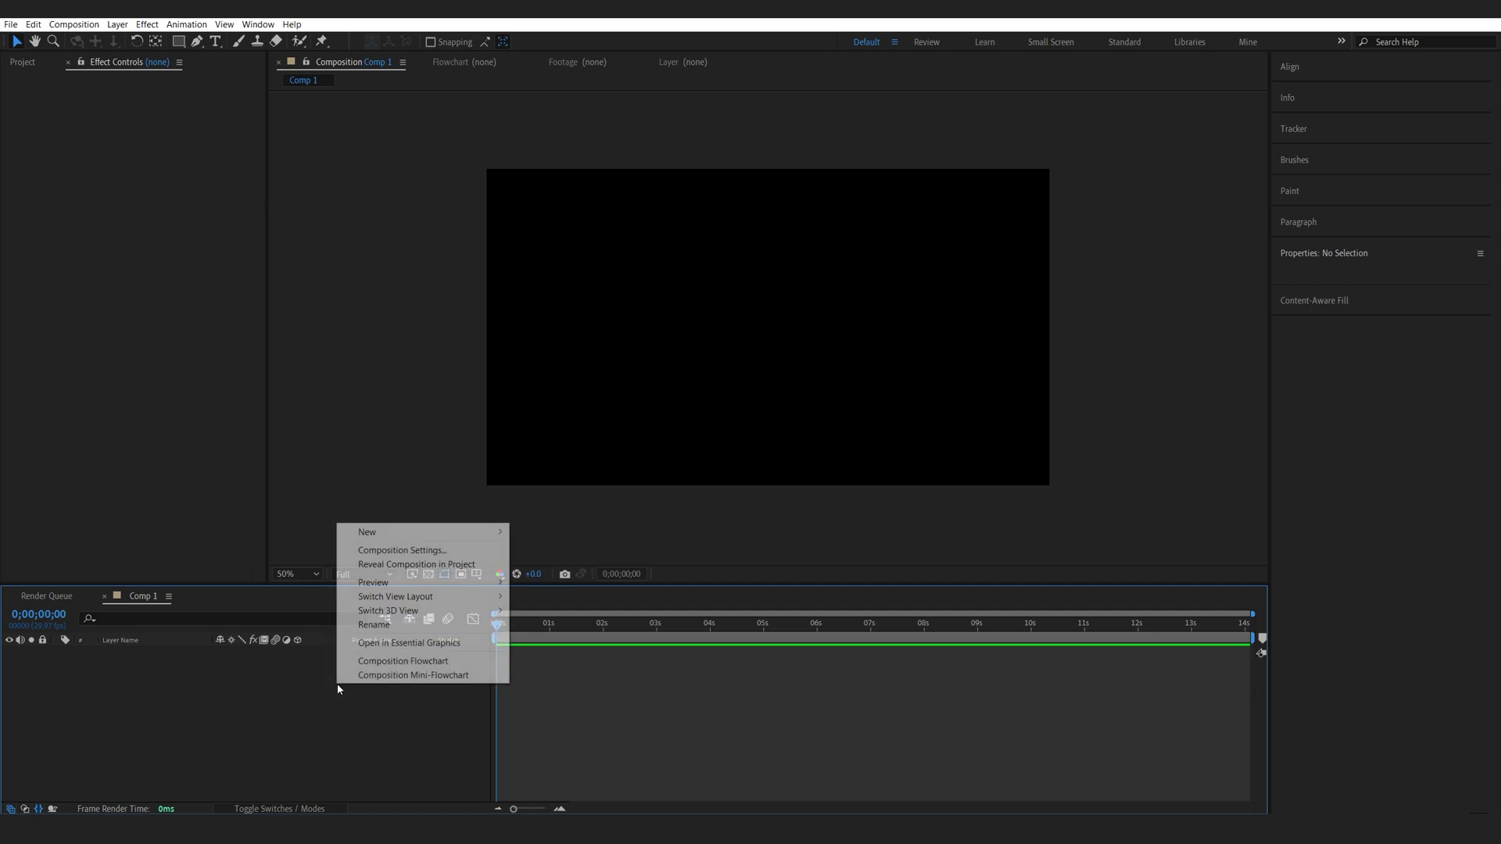
mouse_move(426, 532)
click(606, 571)
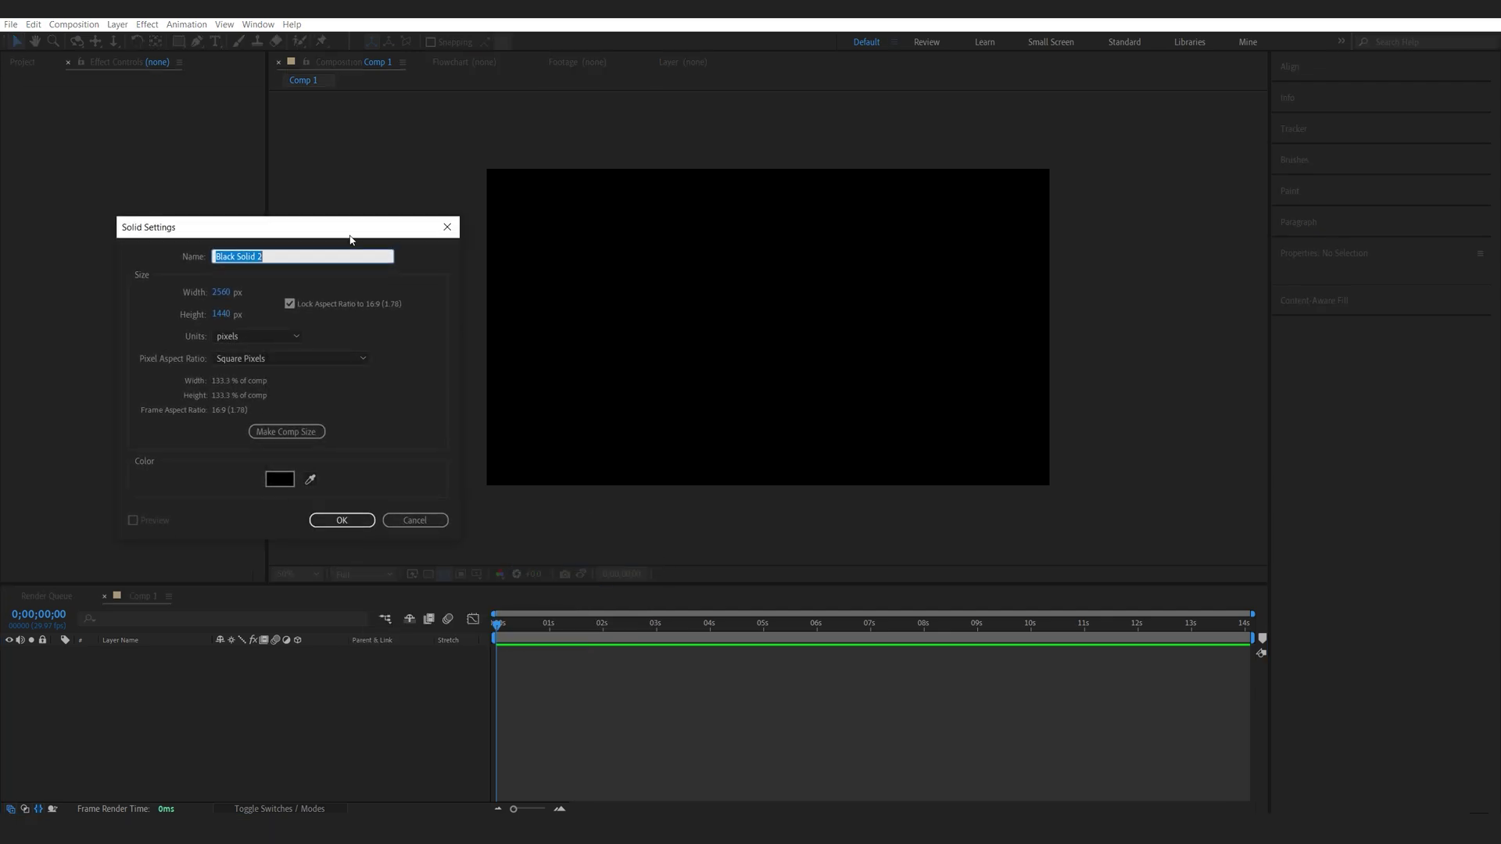
text(Numbers)
click(341, 520)
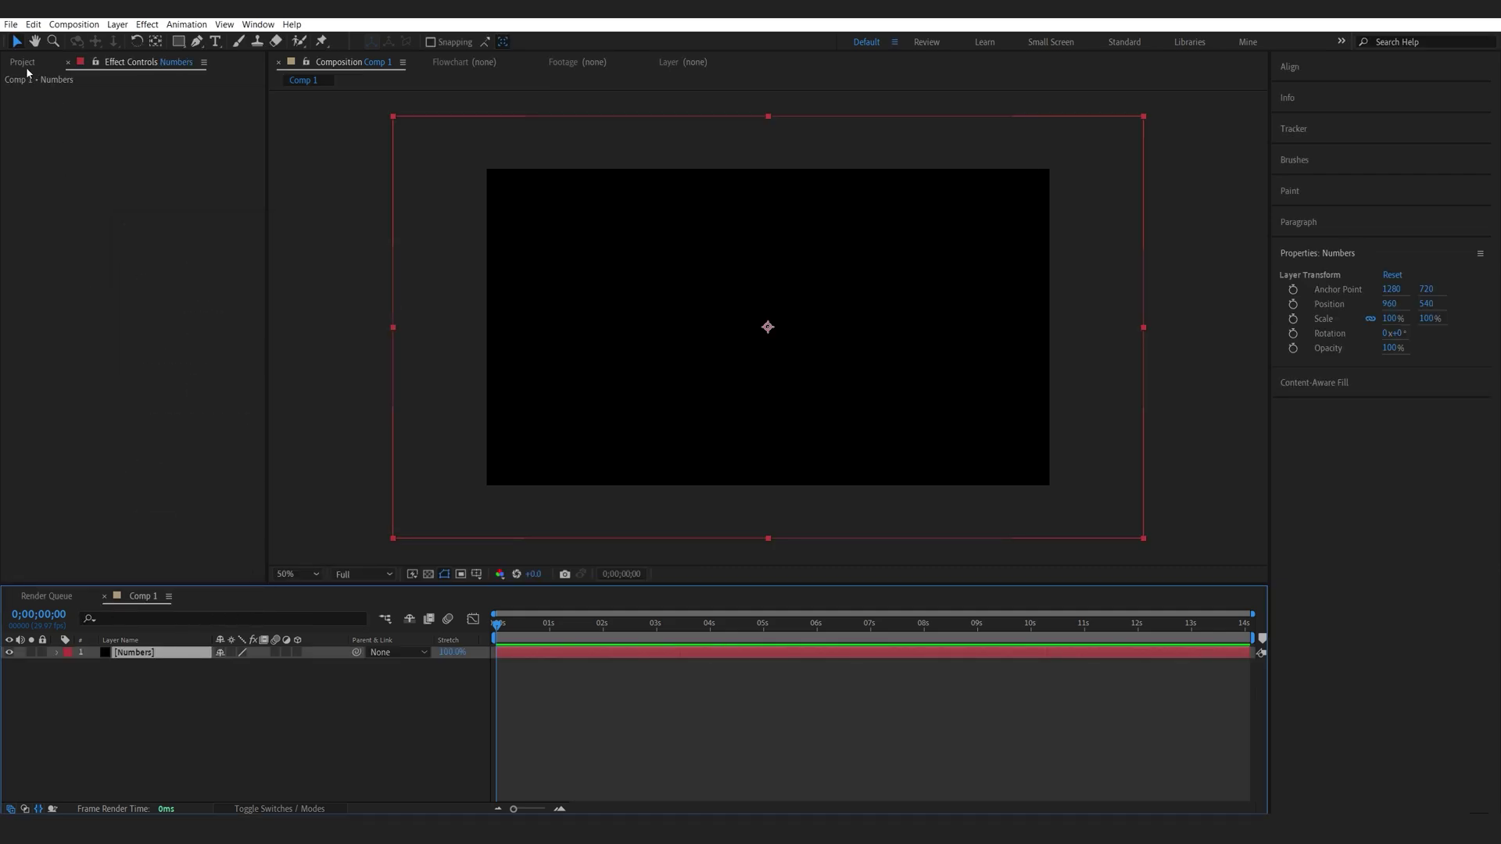
Apply Particle Playground to the Numbers layer and move the current time to frame 22.
key(ctrl+space)
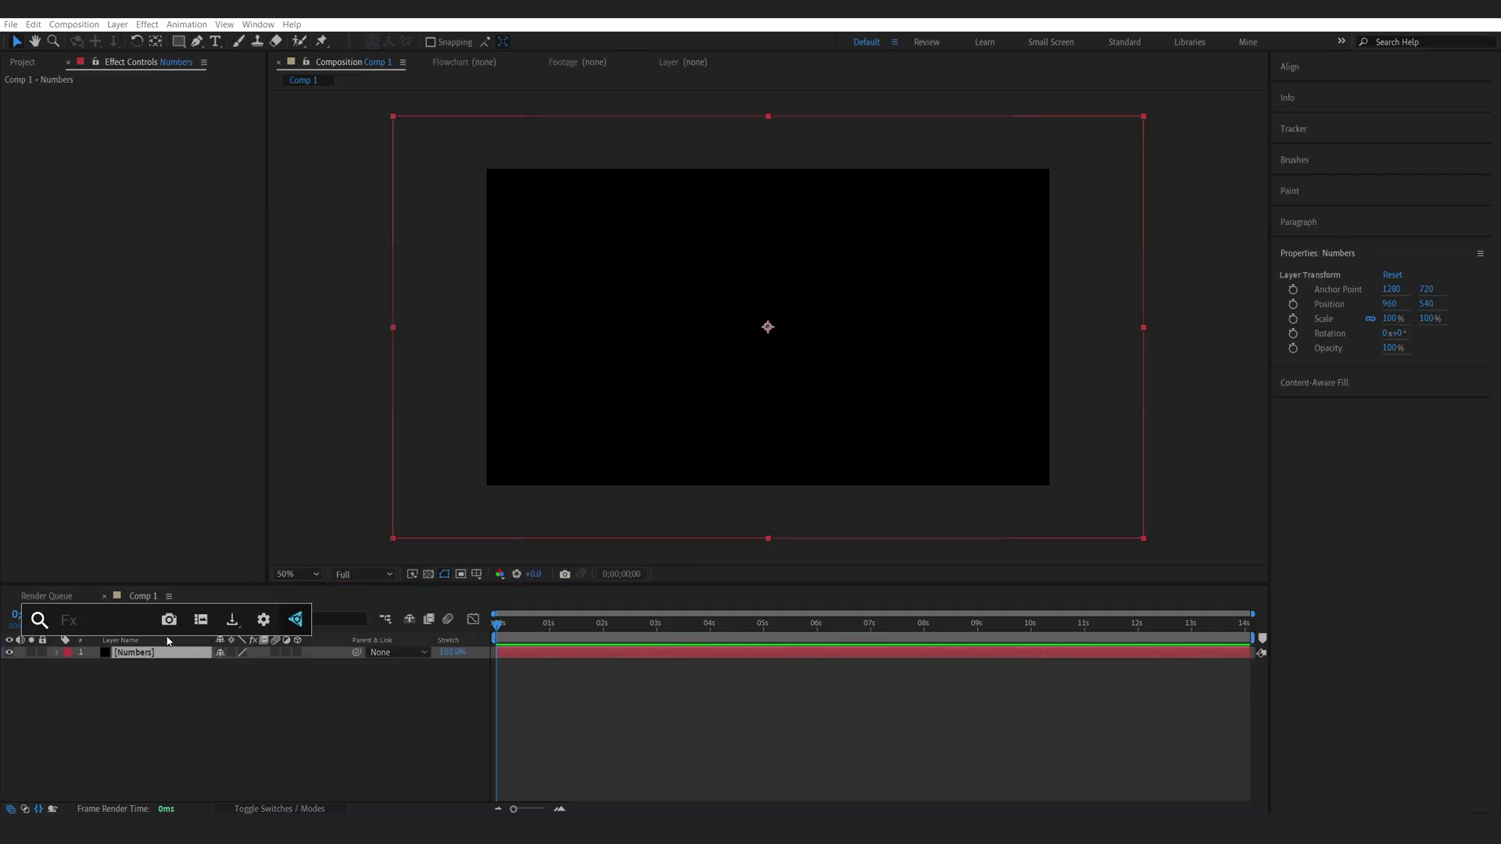
text(par)
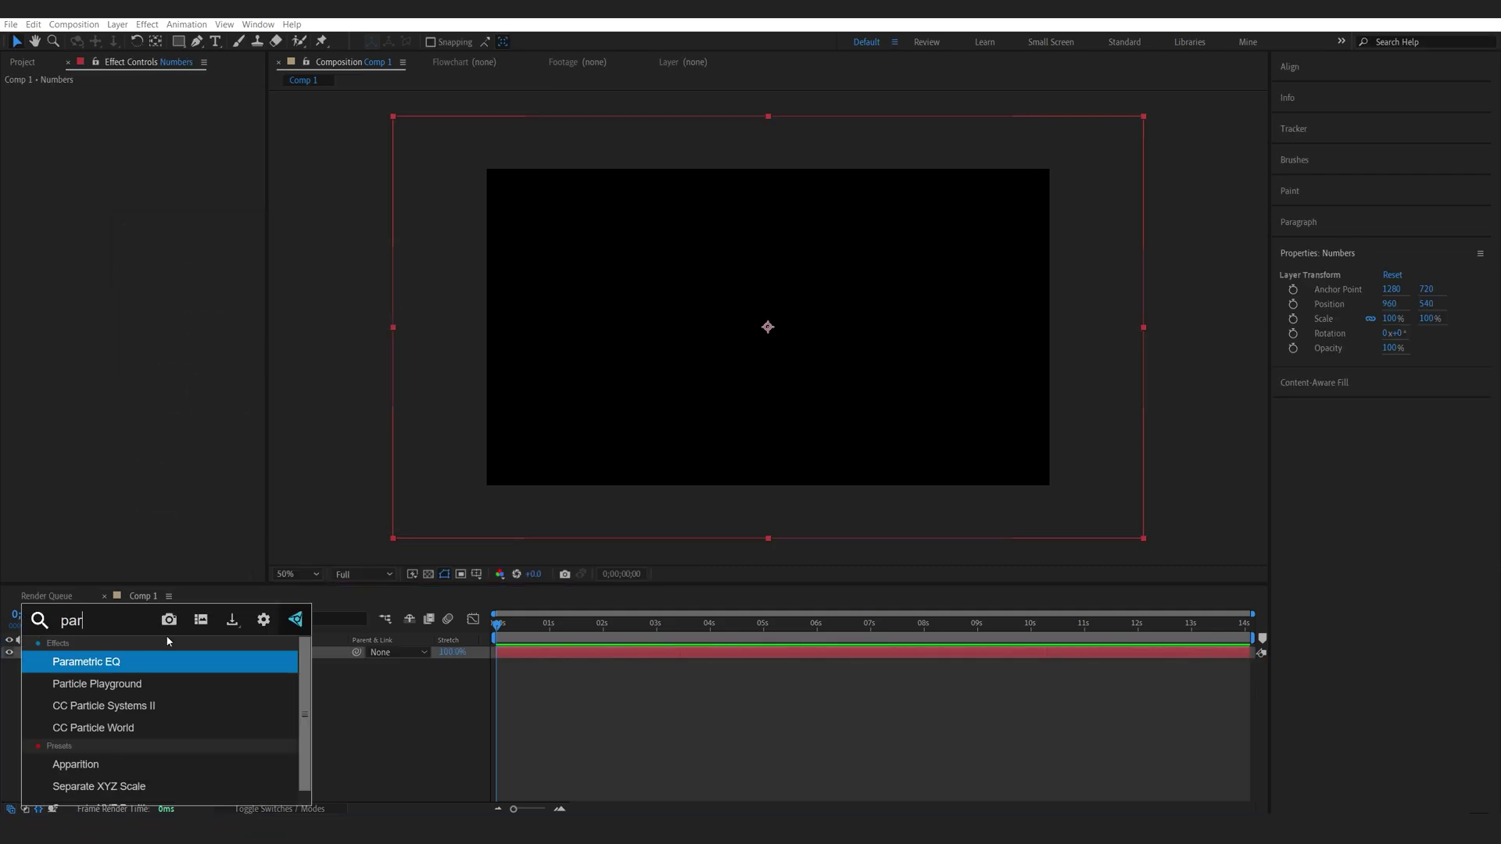
click(82, 688)
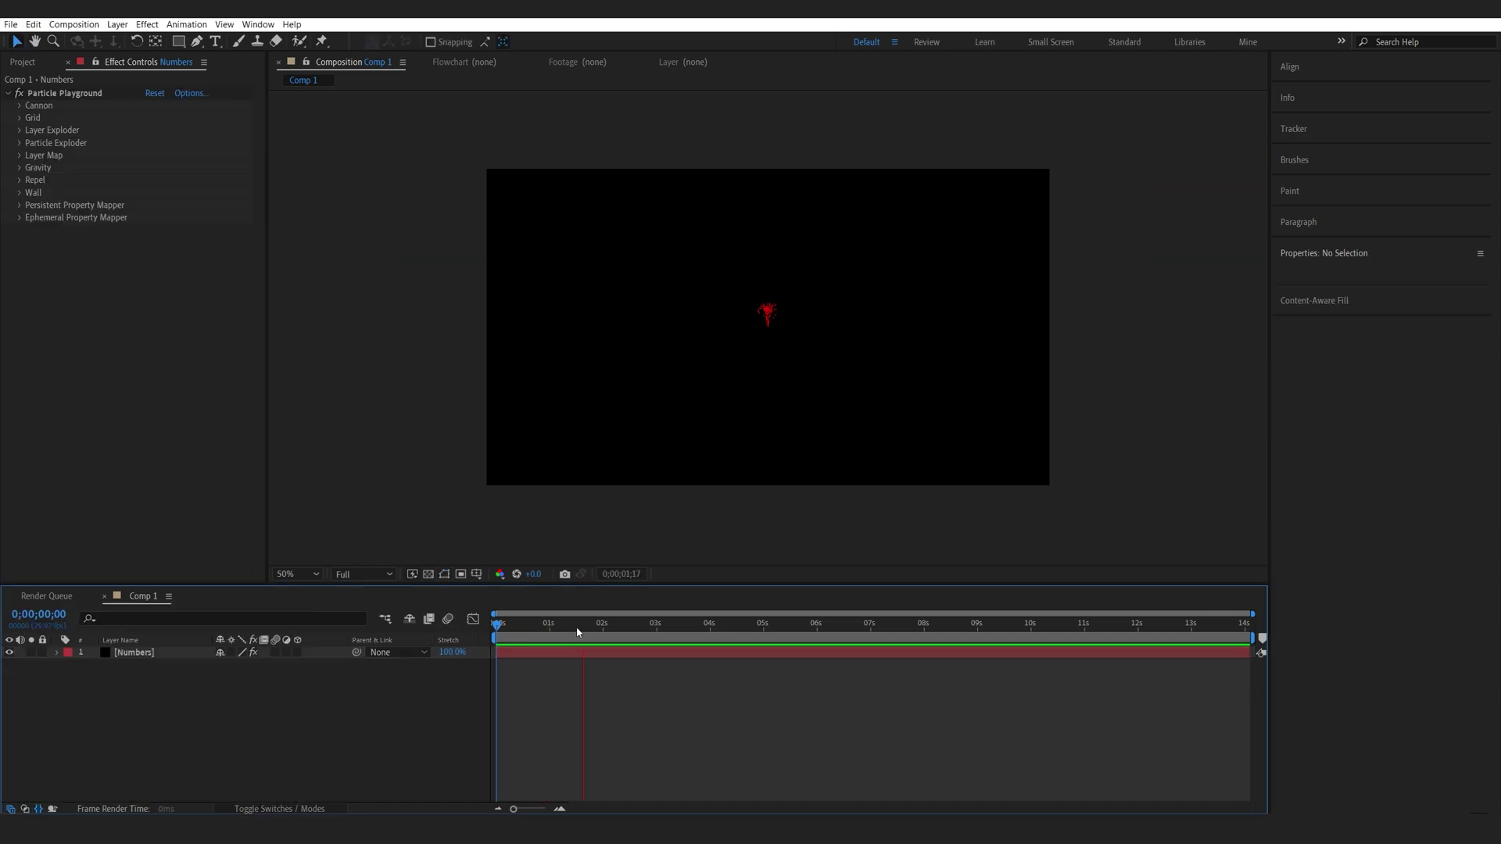
drag(602, 632, 495, 636)
click(536, 638)
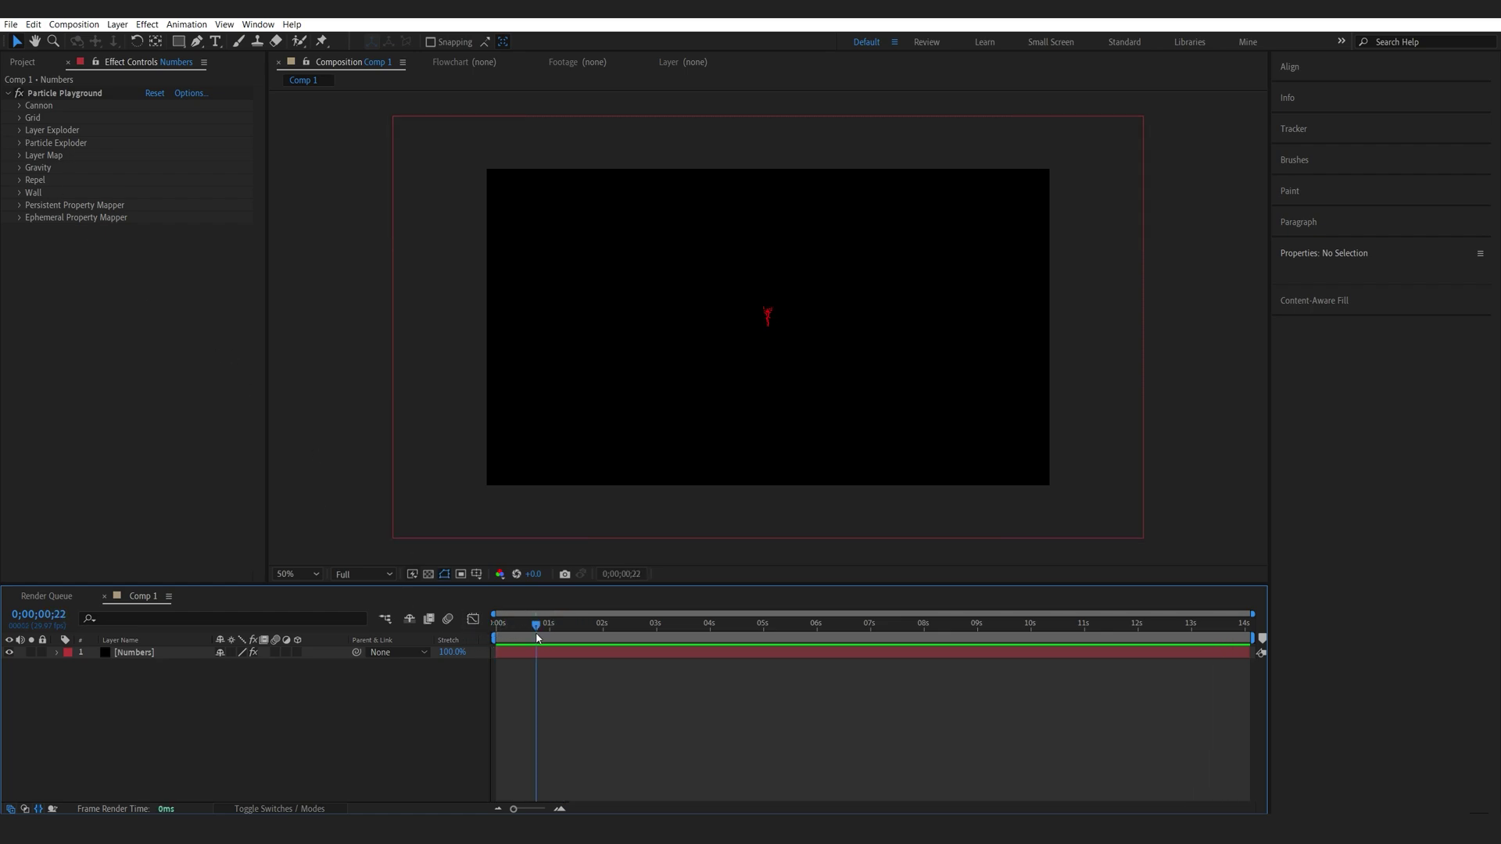
Set the Cannon's Particles Per Second and Velocity both to 0.
click(20, 106)
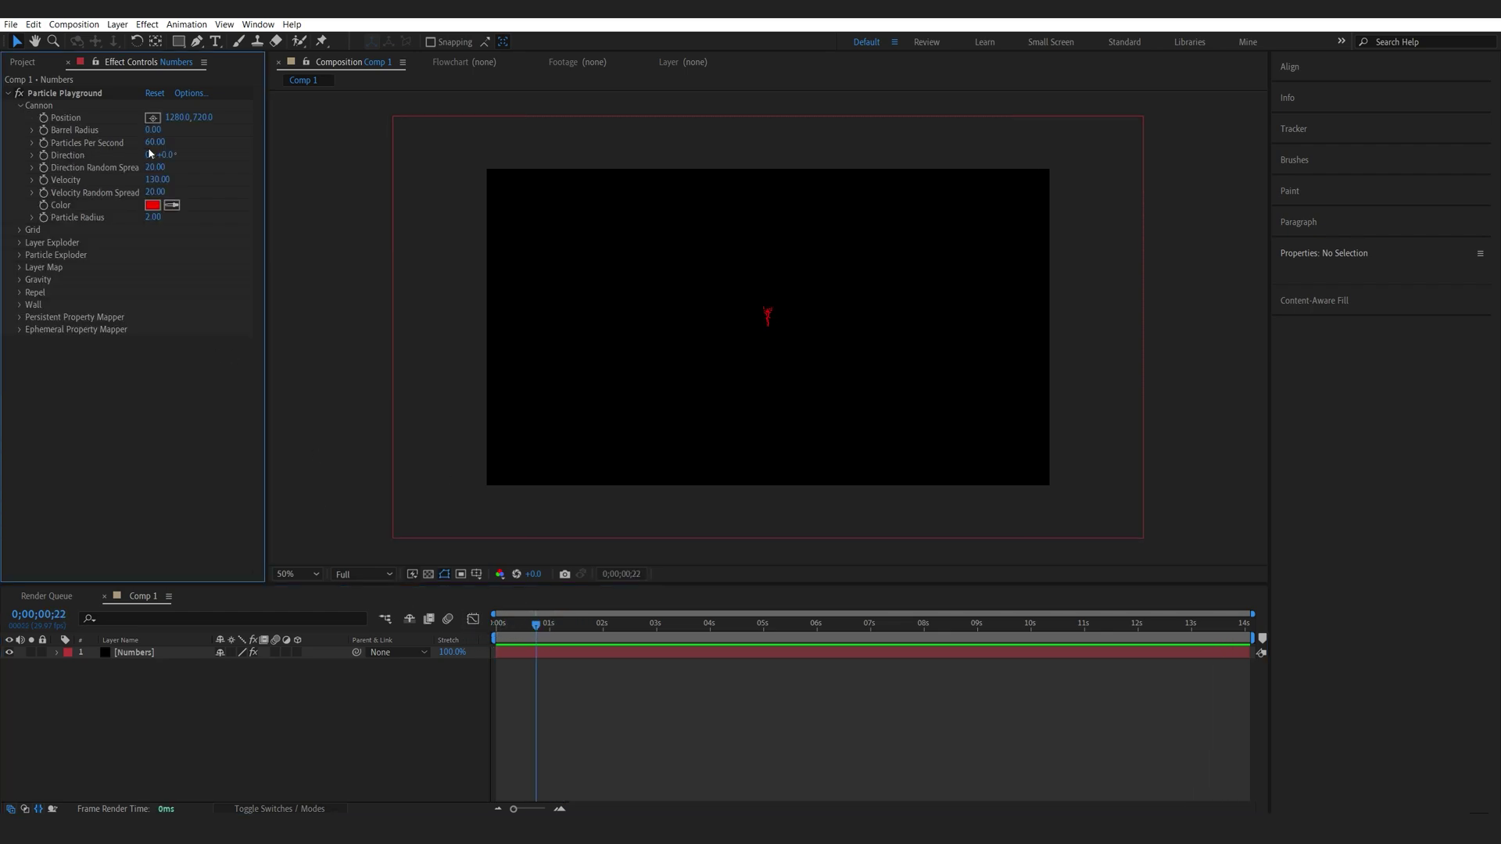
click(155, 142)
text(0)
key(Return)
click(156, 179)
text(0)
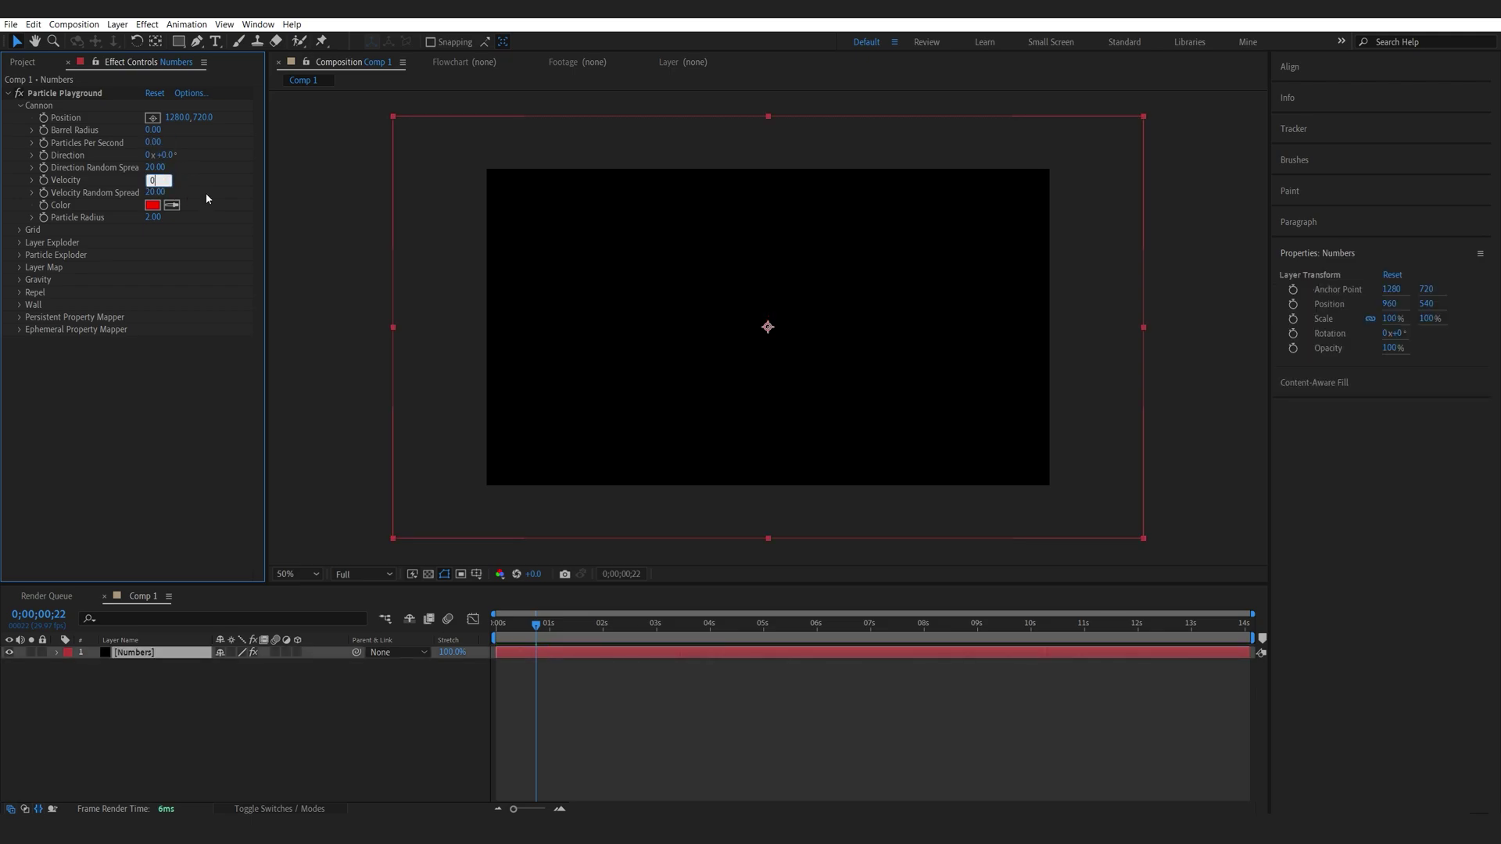
key(Return)
Set the Particle Playground grid Width to 1920 and Height to 1080.
click(19, 230)
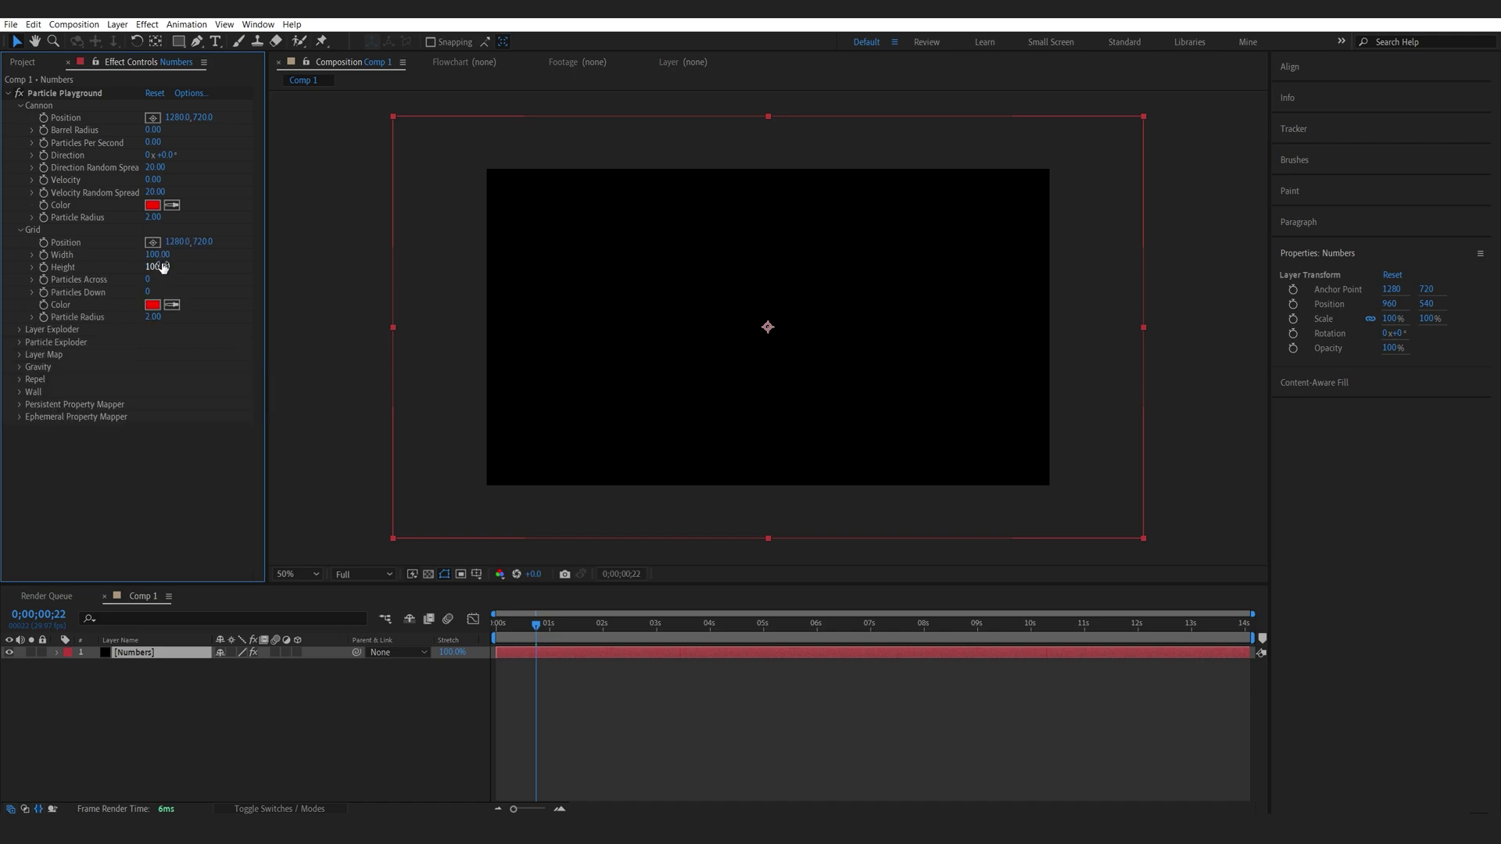
drag(156, 255, 250, 246)
drag(402, 248, 406, 248)
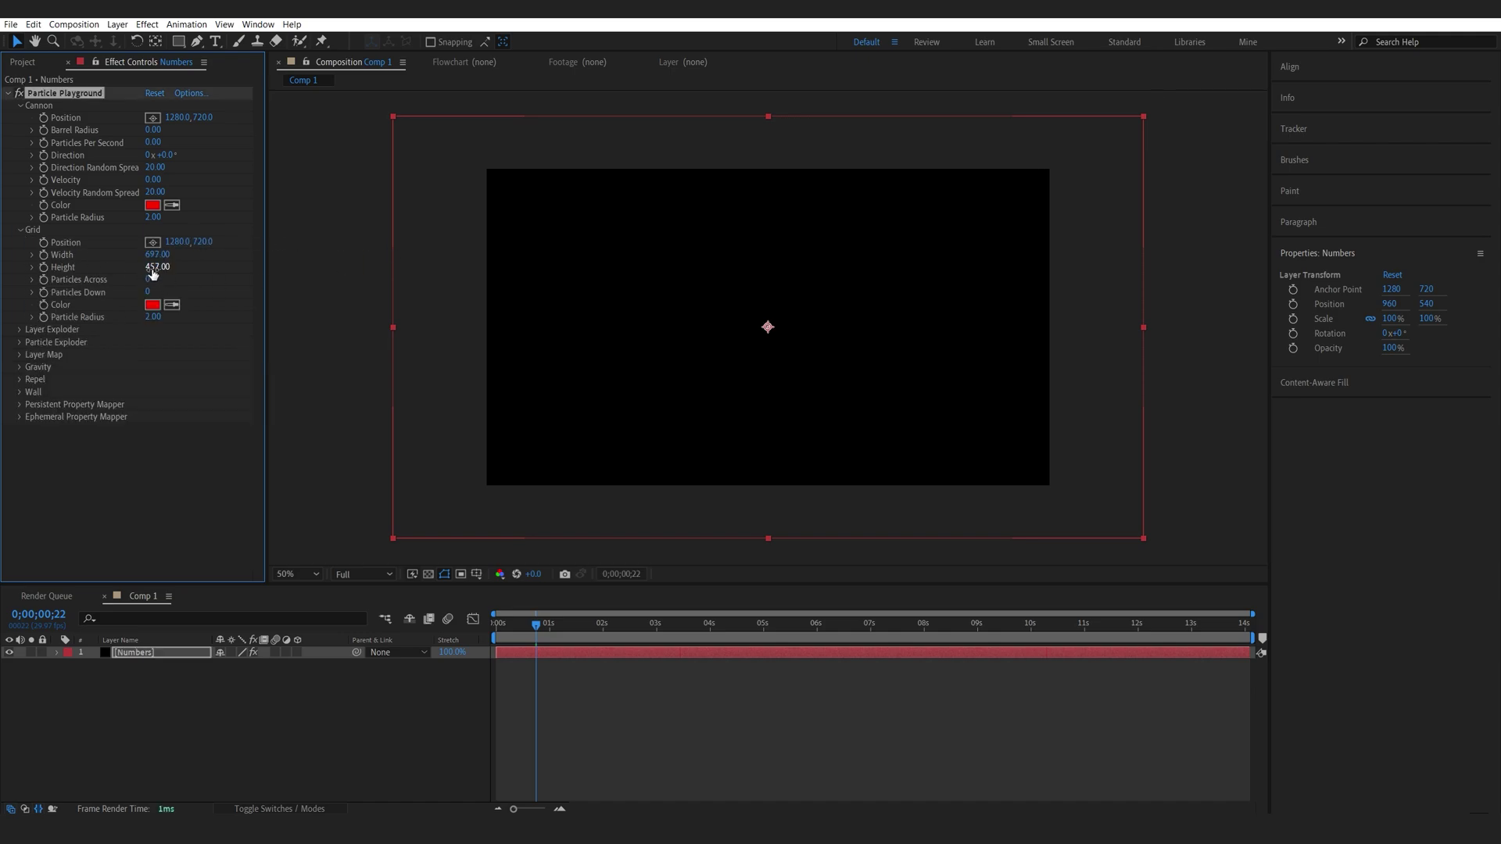
mouse_move(157, 266)
mouse_down()
mouse_move(278, 259)
mouse_move(162, 275)
mouse_up()
click(159, 267)
text(1080)
click(158, 255)
text(1920)
key(Return)
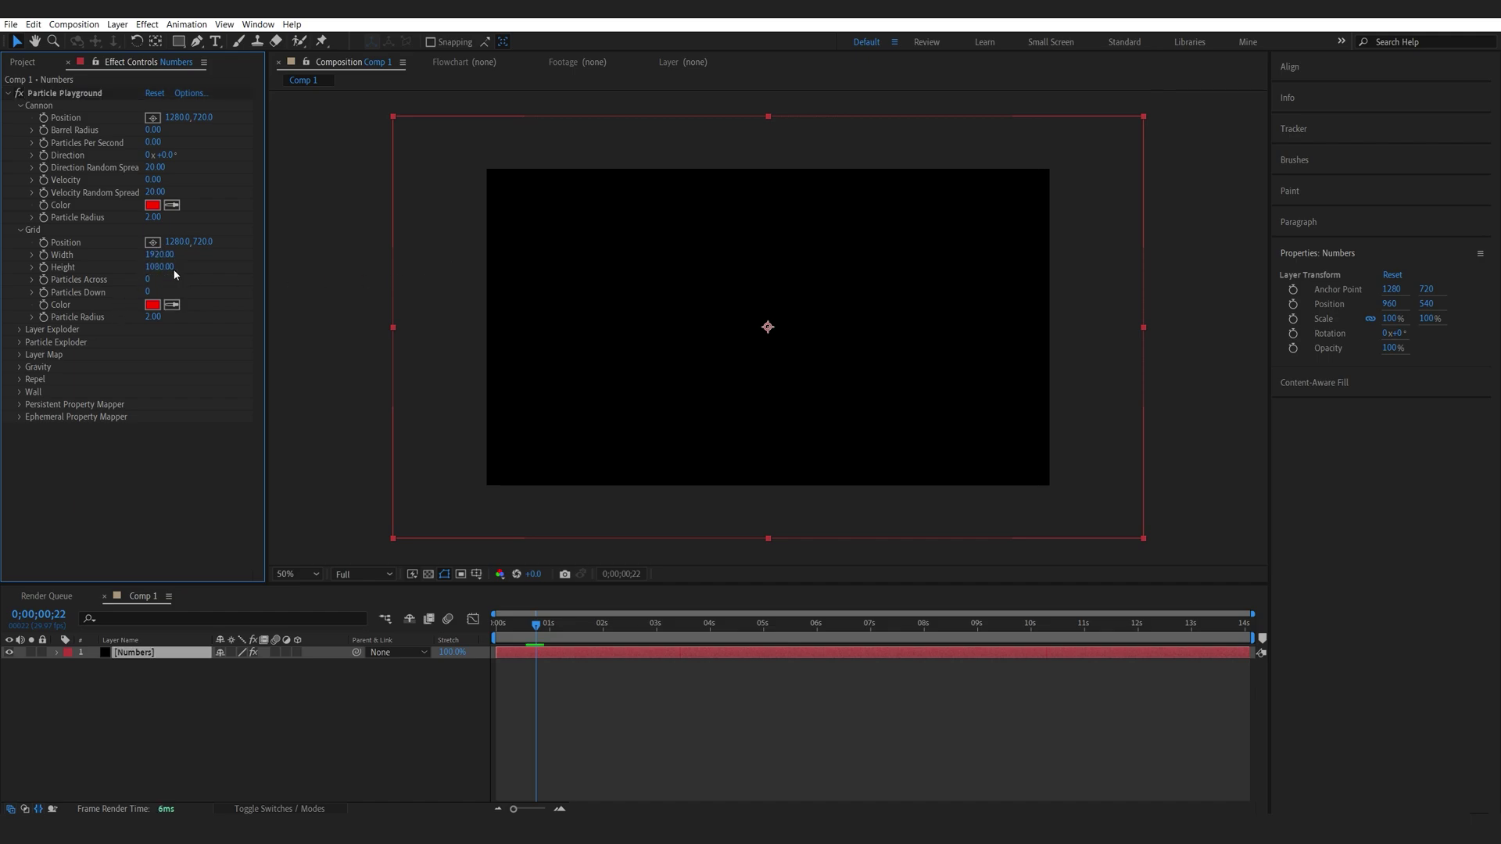
Set the grid's Particles Across and Particles Down to 50 each.
click(148, 280)
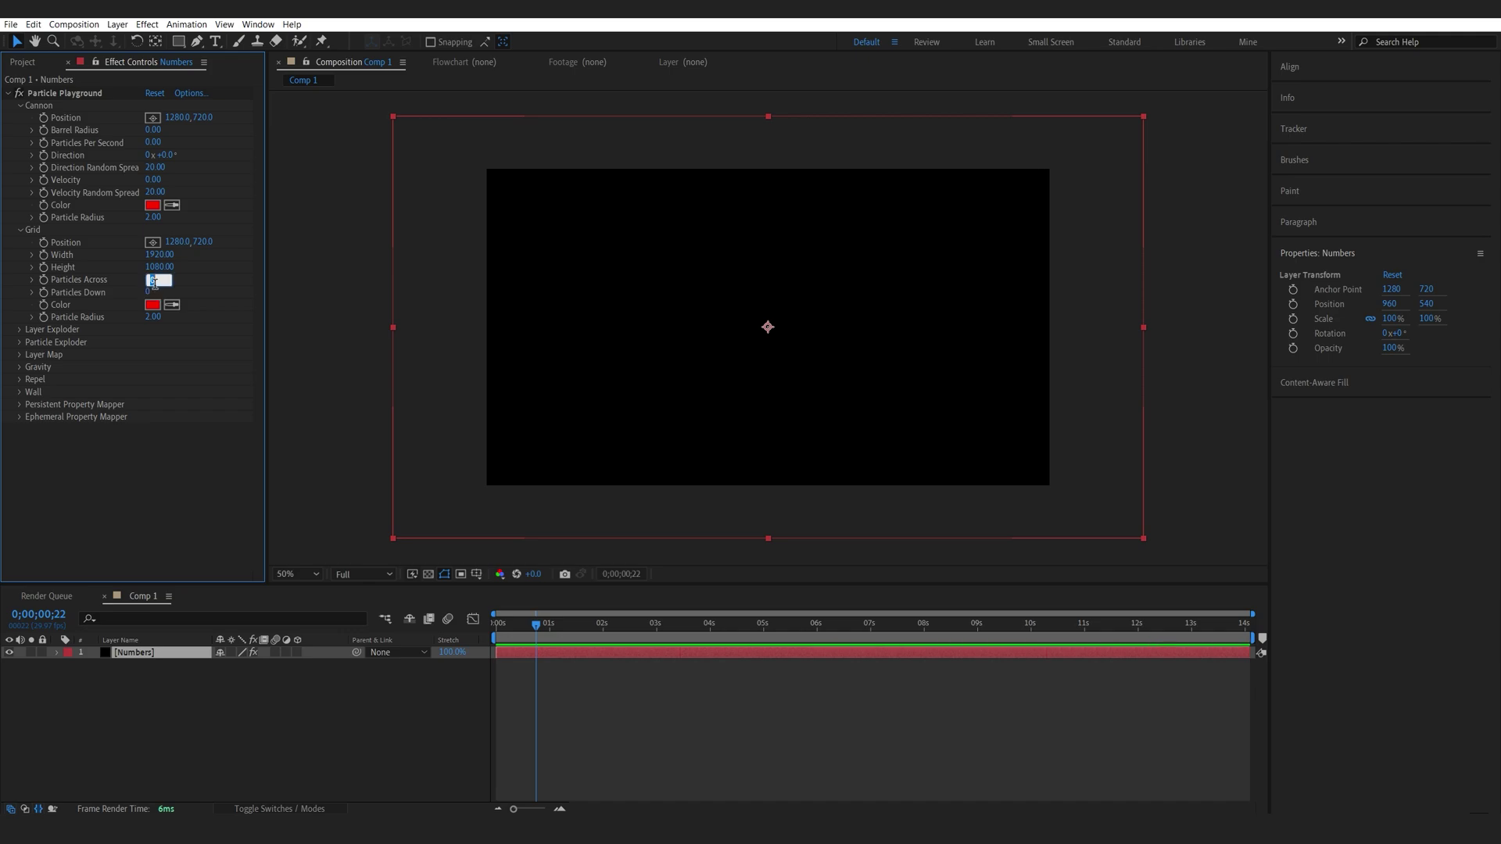
text(50)
key(Return)
click(158, 291)
text(50)
key(Return)
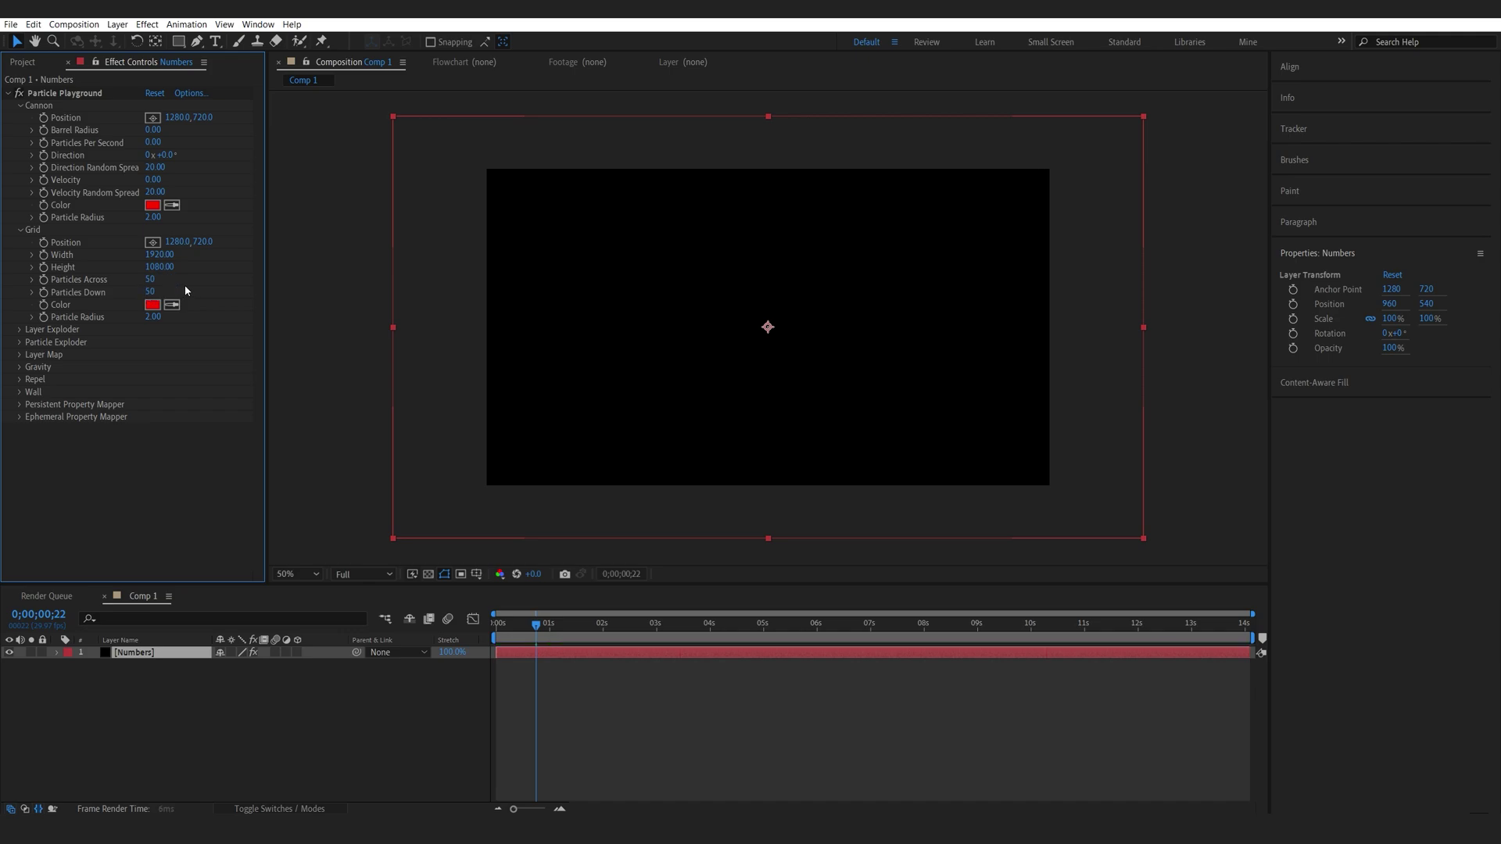
Preview the red-dot particle animation from the start at 100% view.
drag(535, 623, 495, 623)
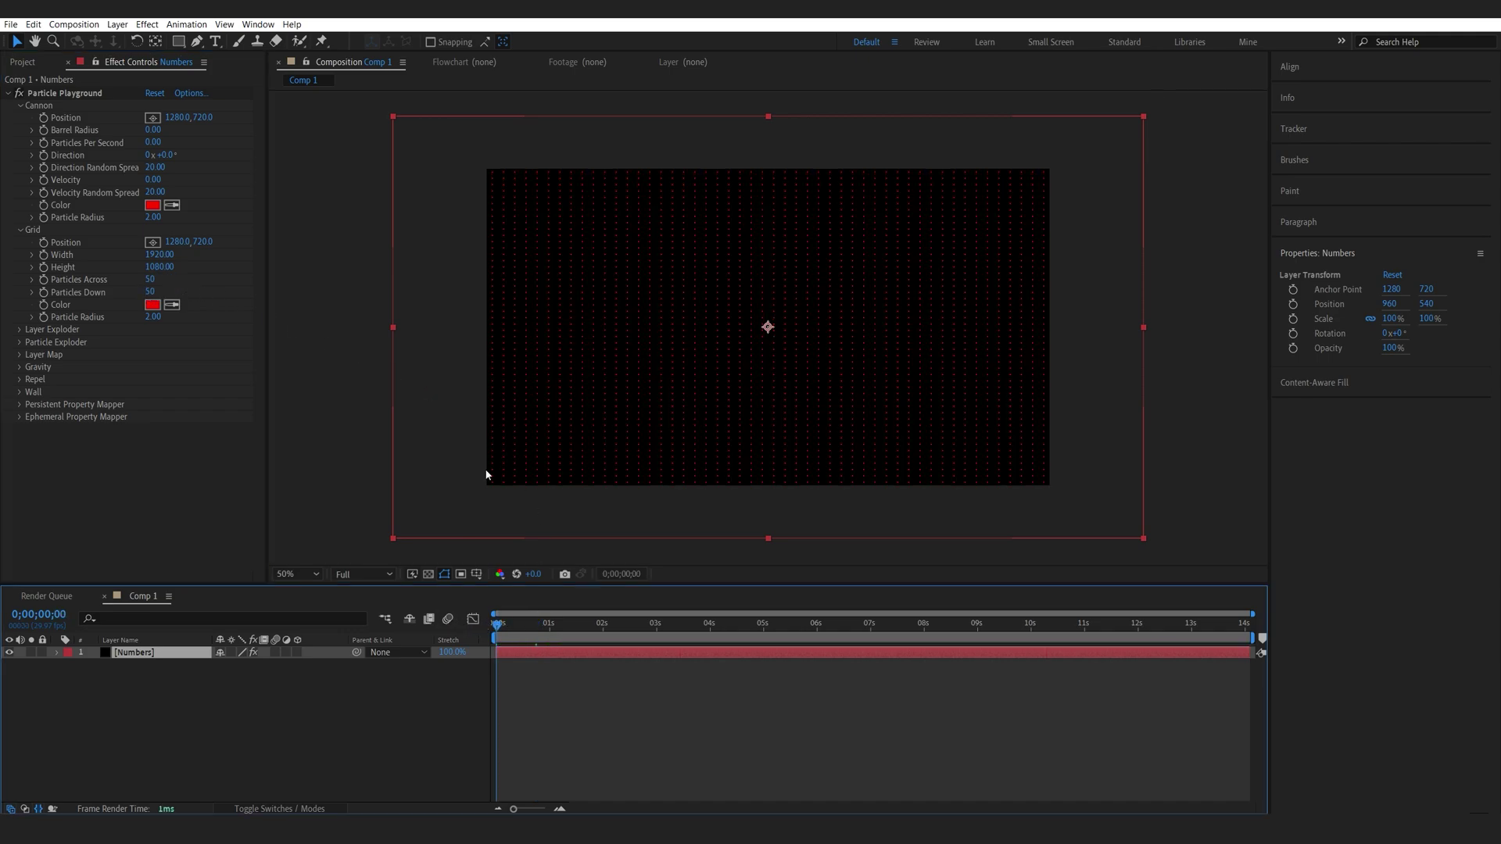
key(slash)
key(space)
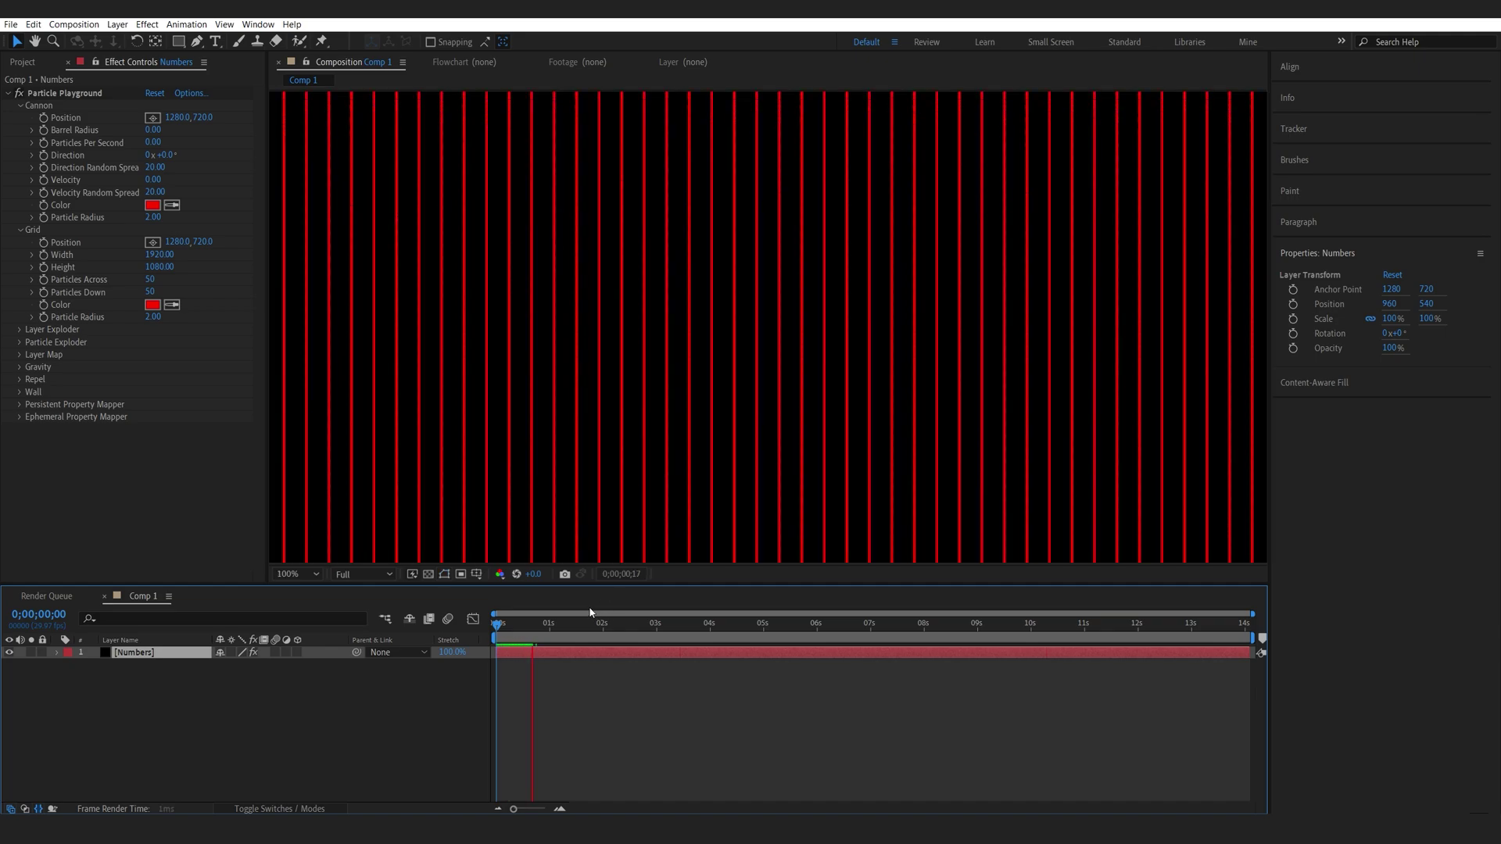
drag(500, 633, 461, 632)
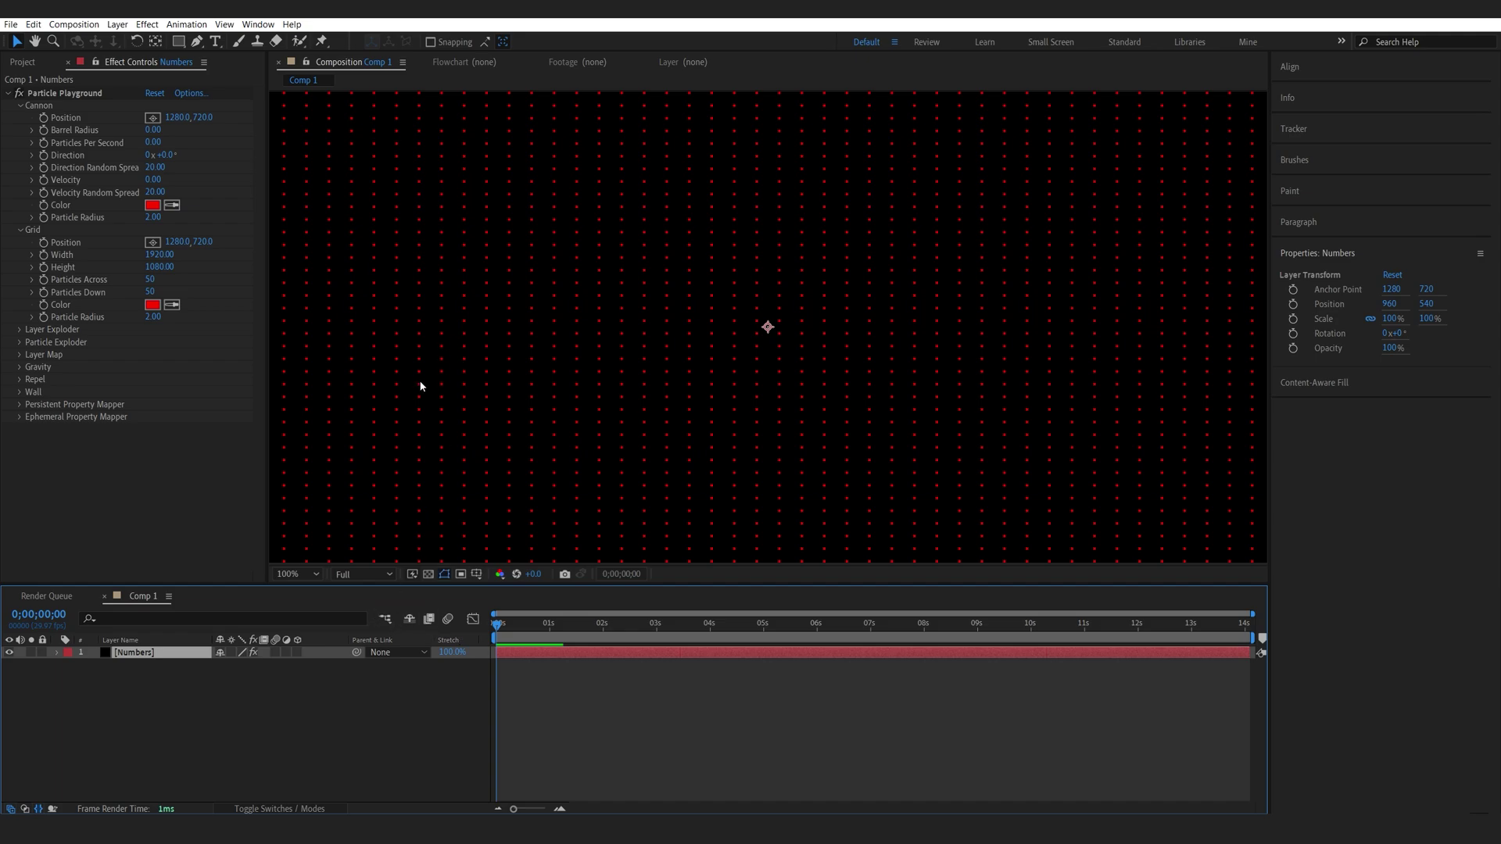
Set gravity Force to 0 and grid Particles Across and Down to 20.
click(21, 367)
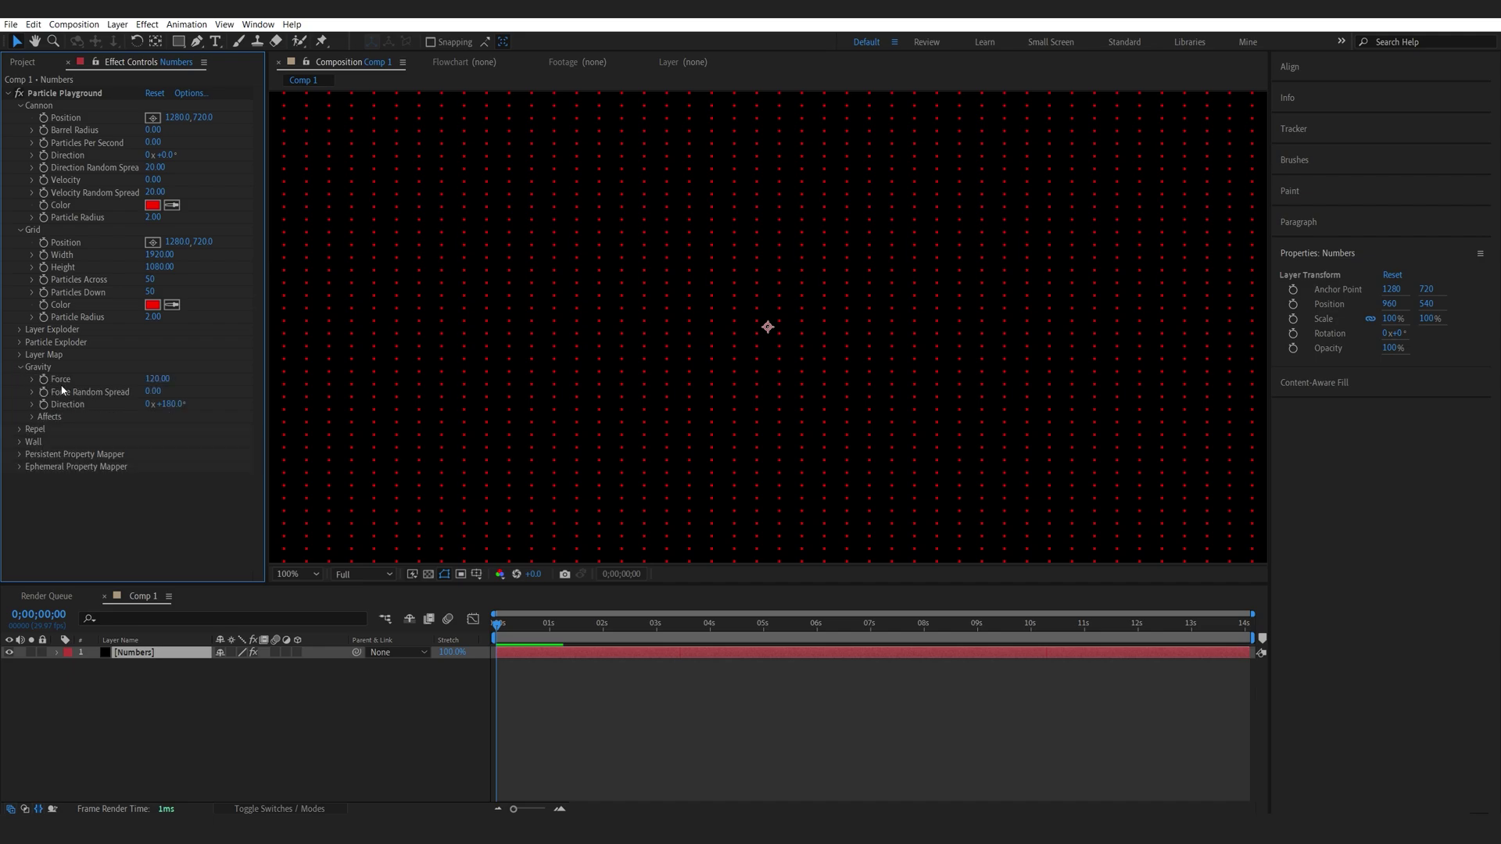
click(156, 380)
click(256, 701)
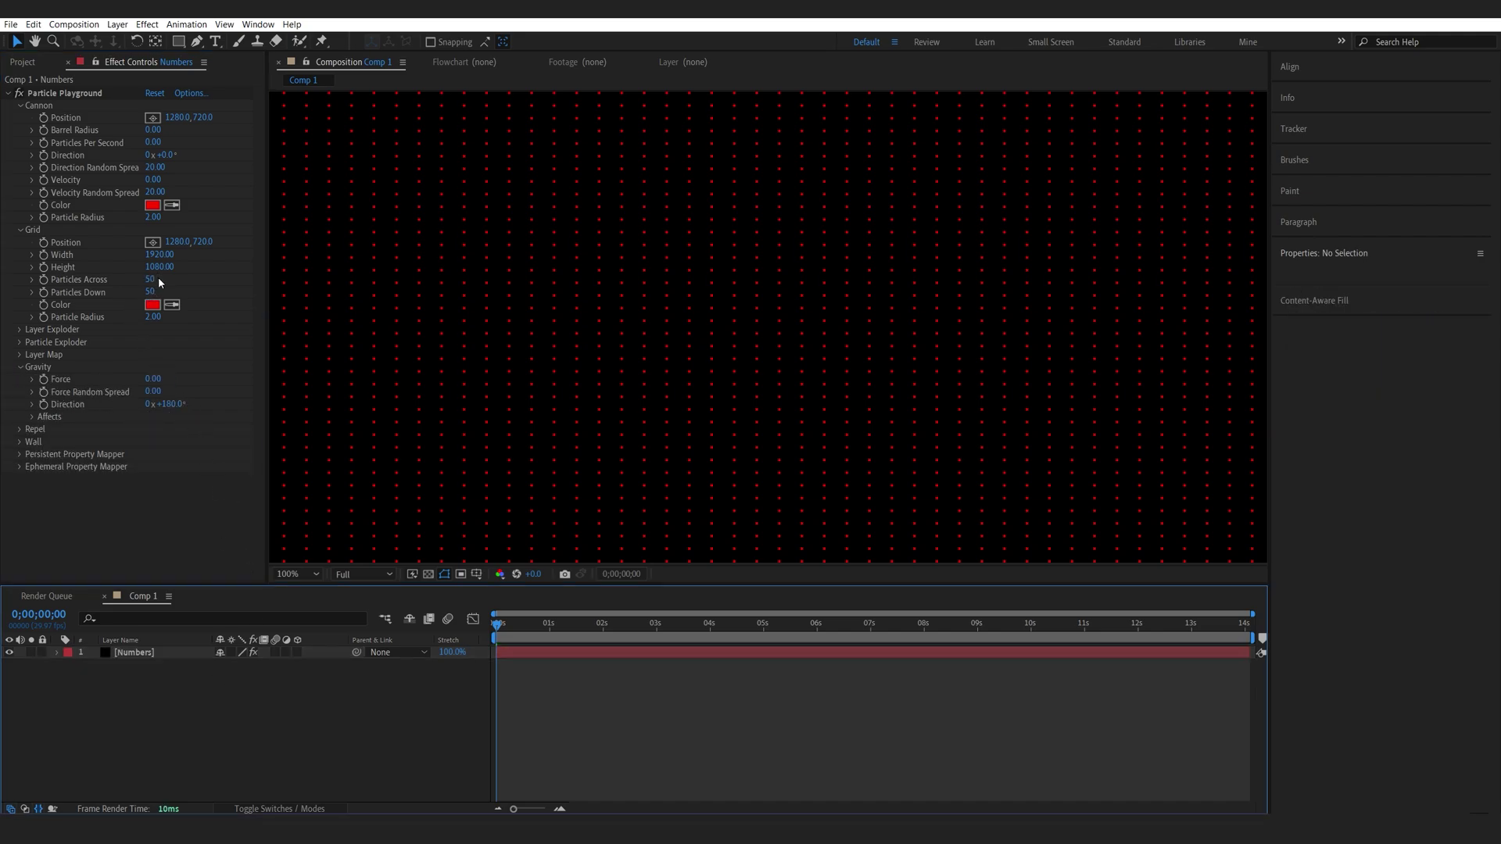
click(153, 279)
text(20)
key(Return)
click(151, 292)
text(20)
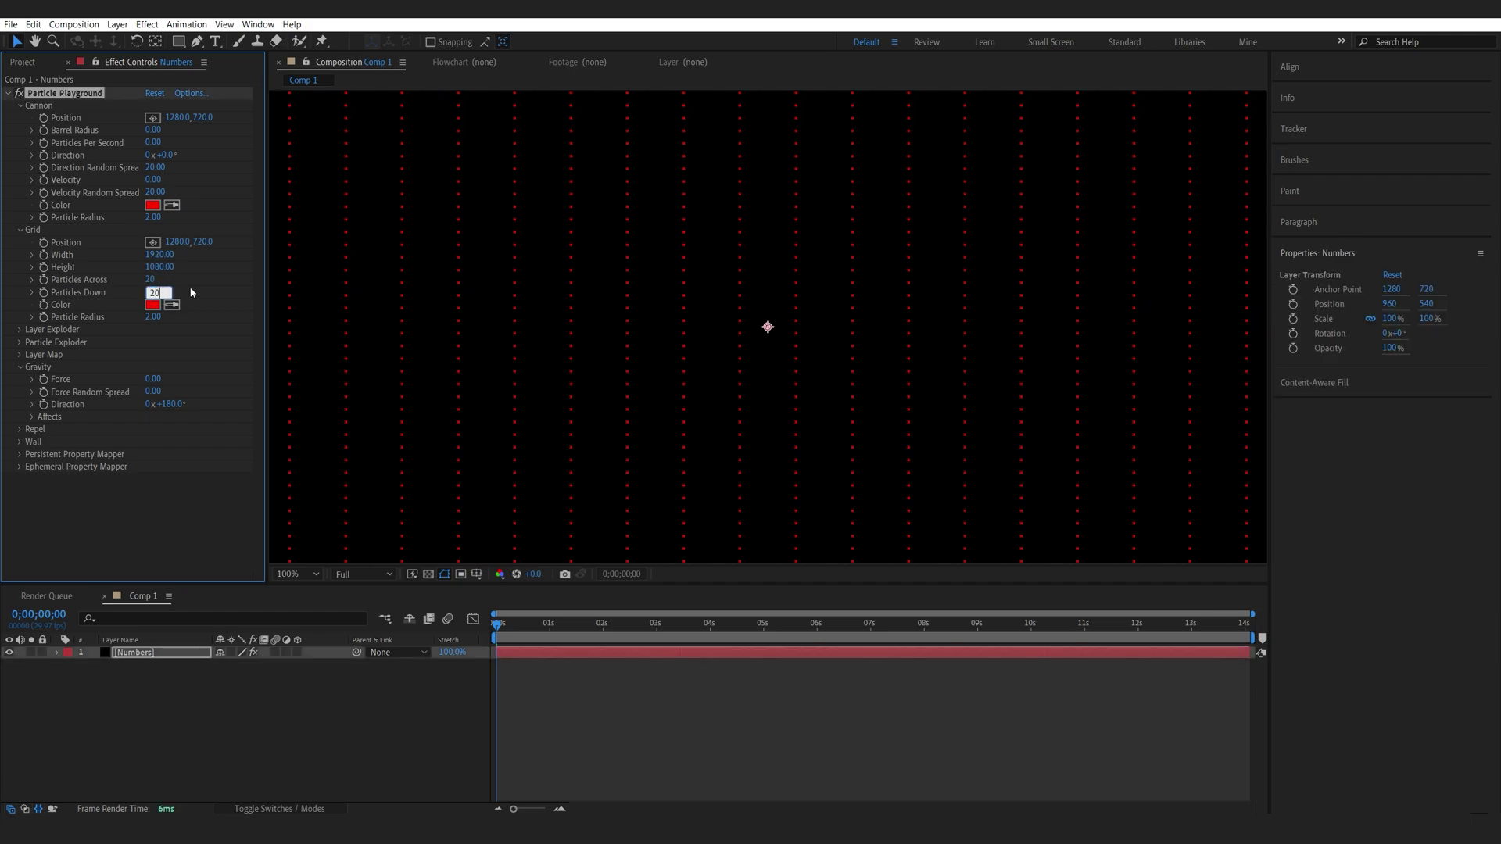
key(Return)
key(comma)
key(comma)
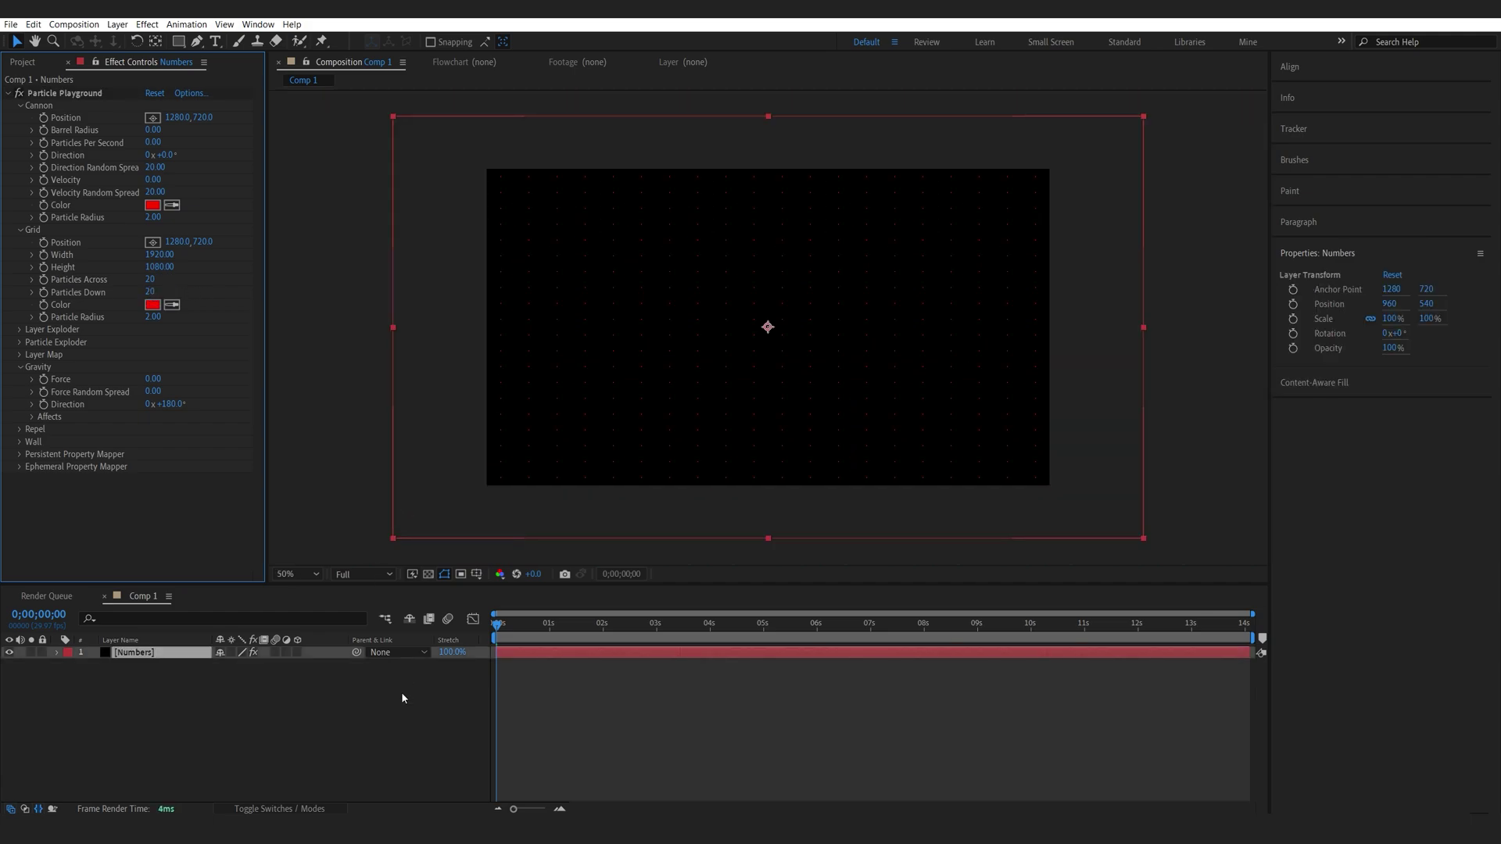
Keyframe Particles Across and Down at 20, then set both to 0 one frame later.
click(44, 280)
click(44, 292)
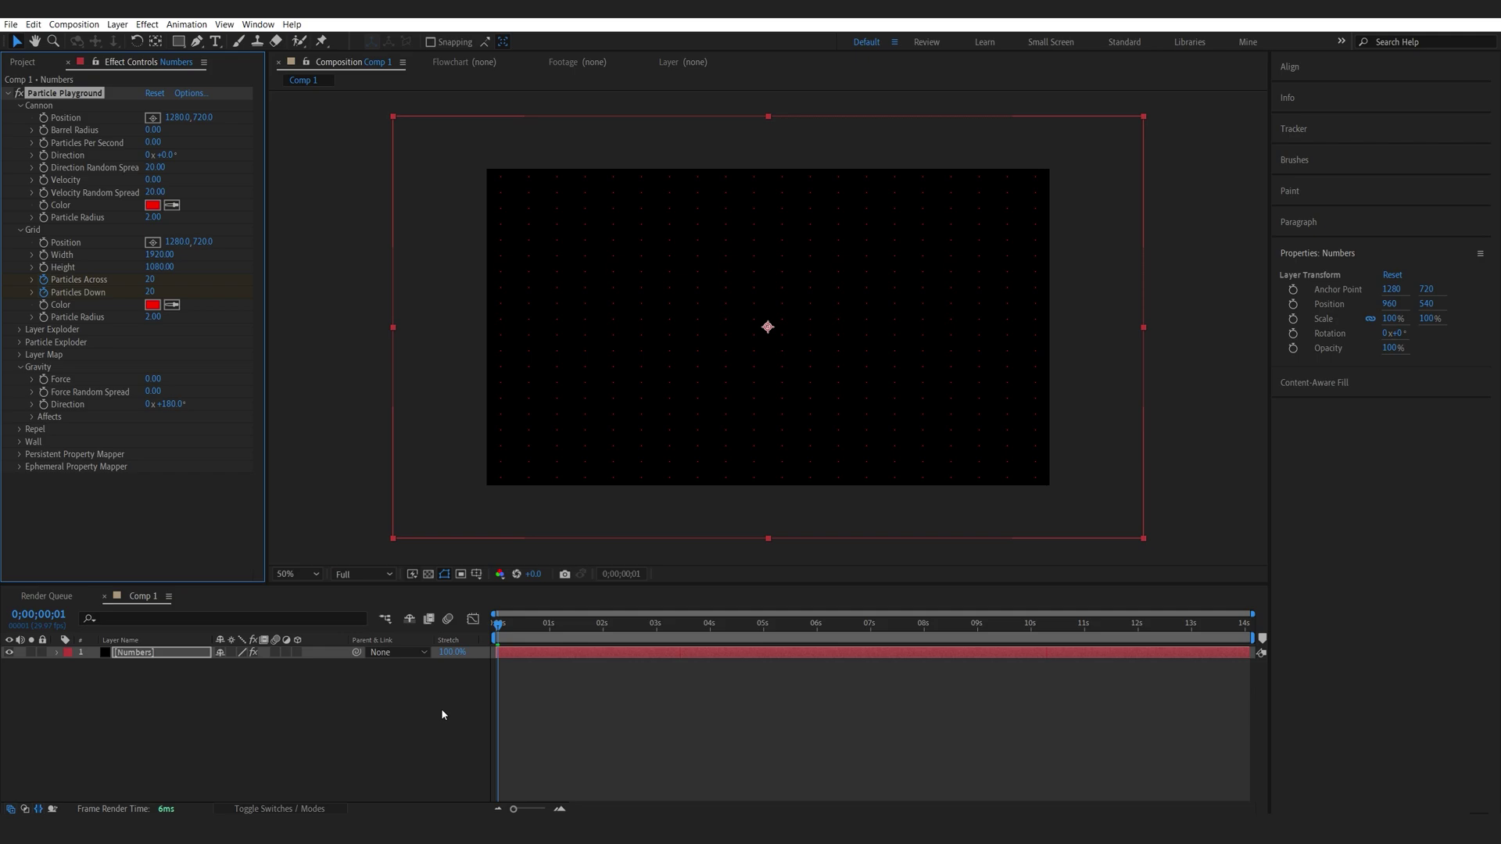
click(471, 635)
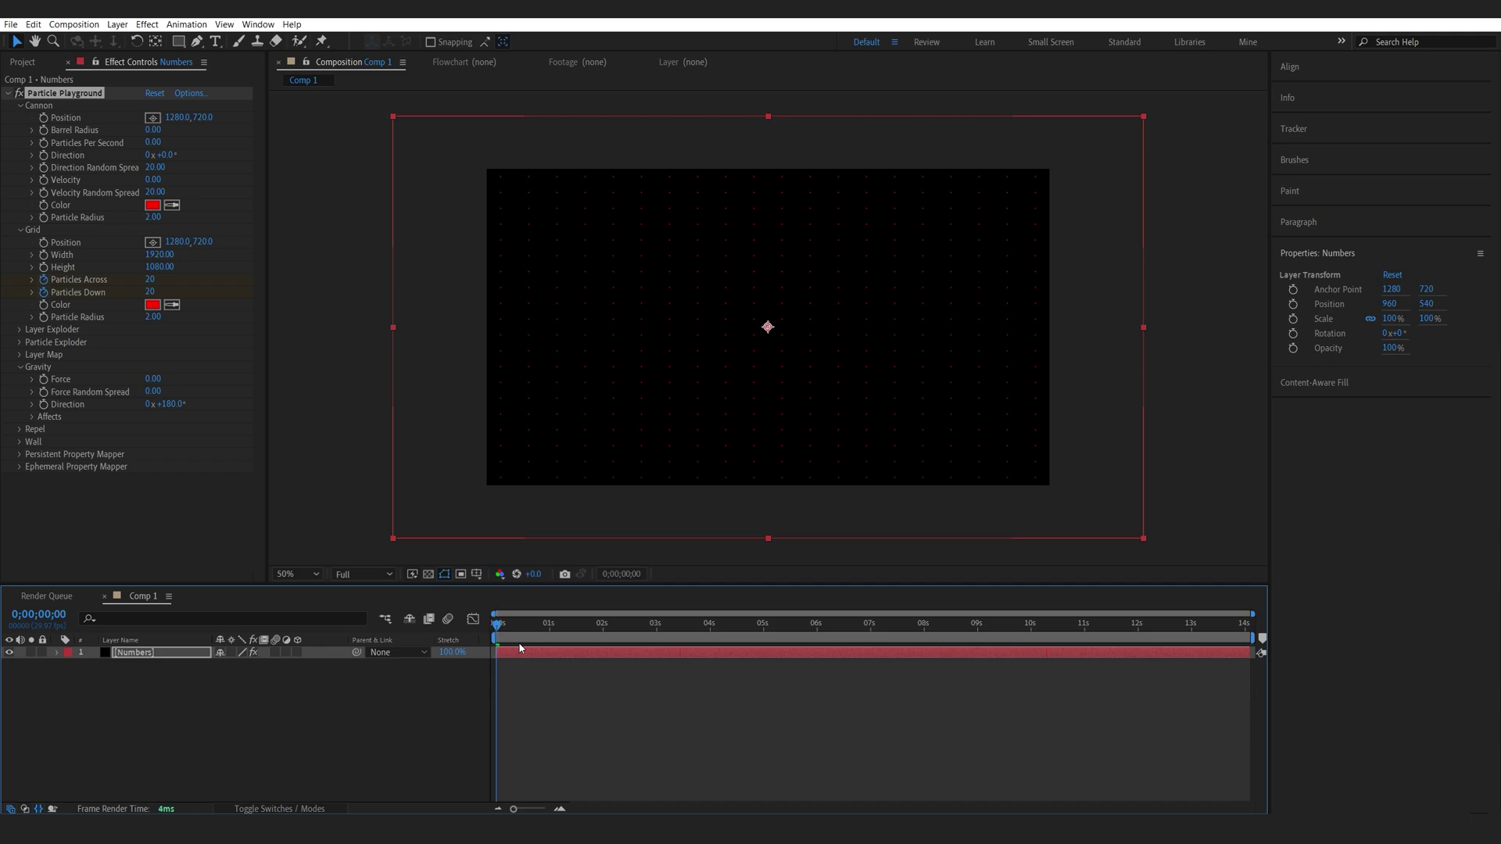
key(Page_Down)
drag(148, 293, 145, 279)
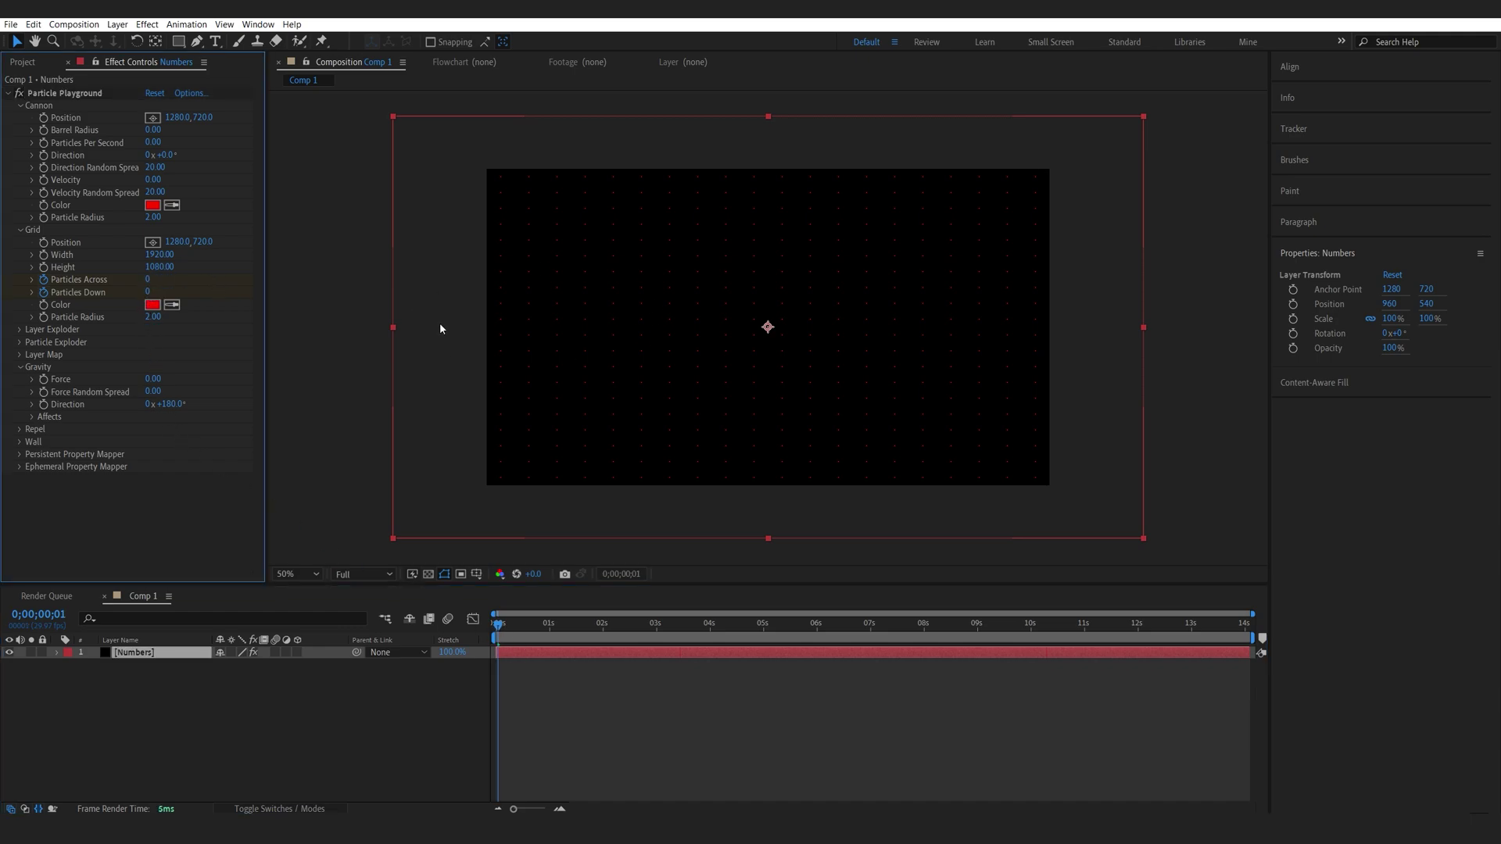
click(355, 763)
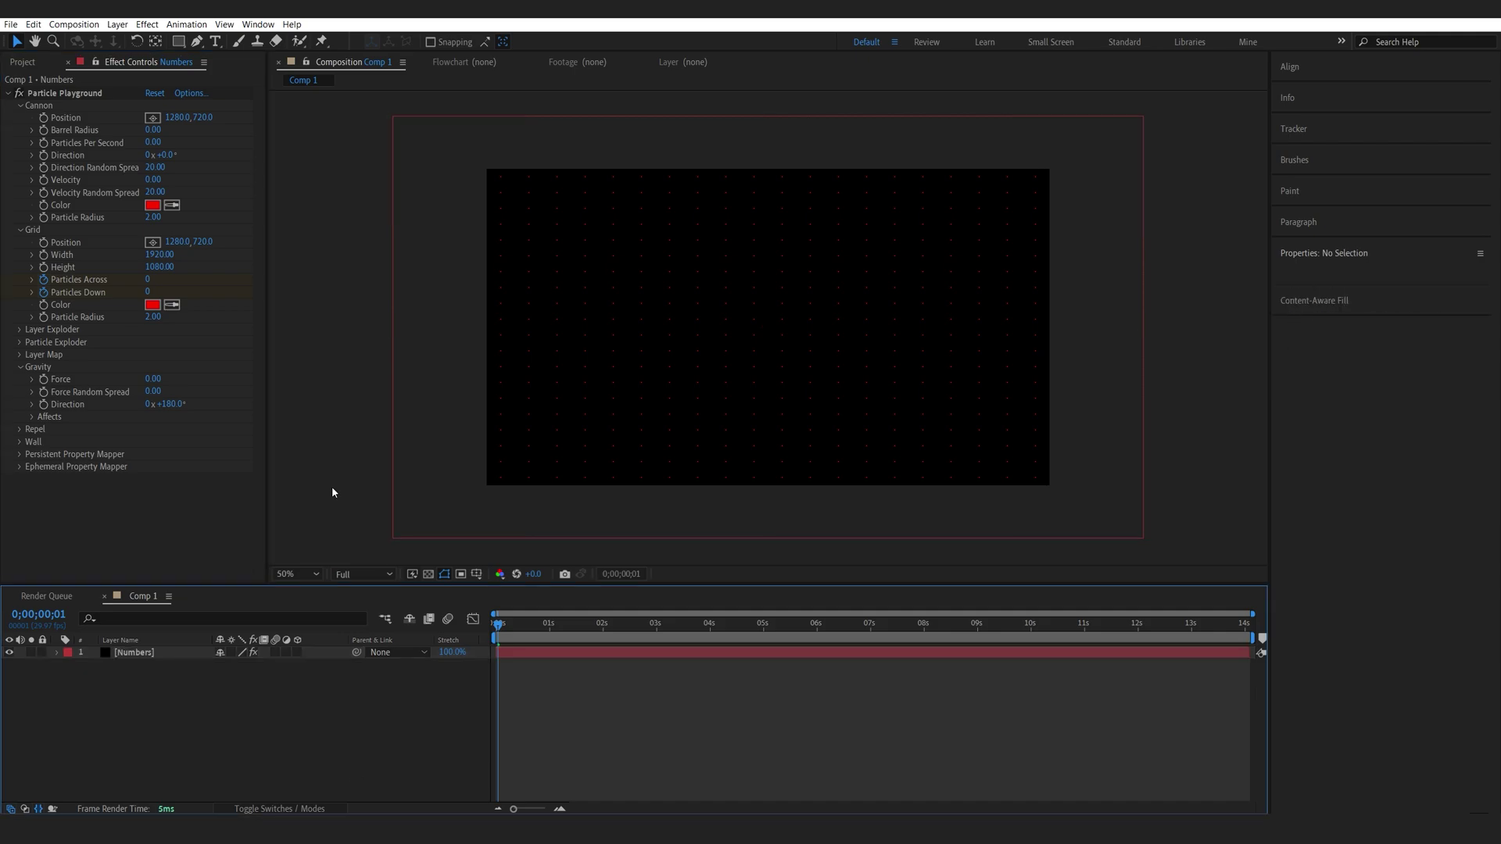
click(190, 93)
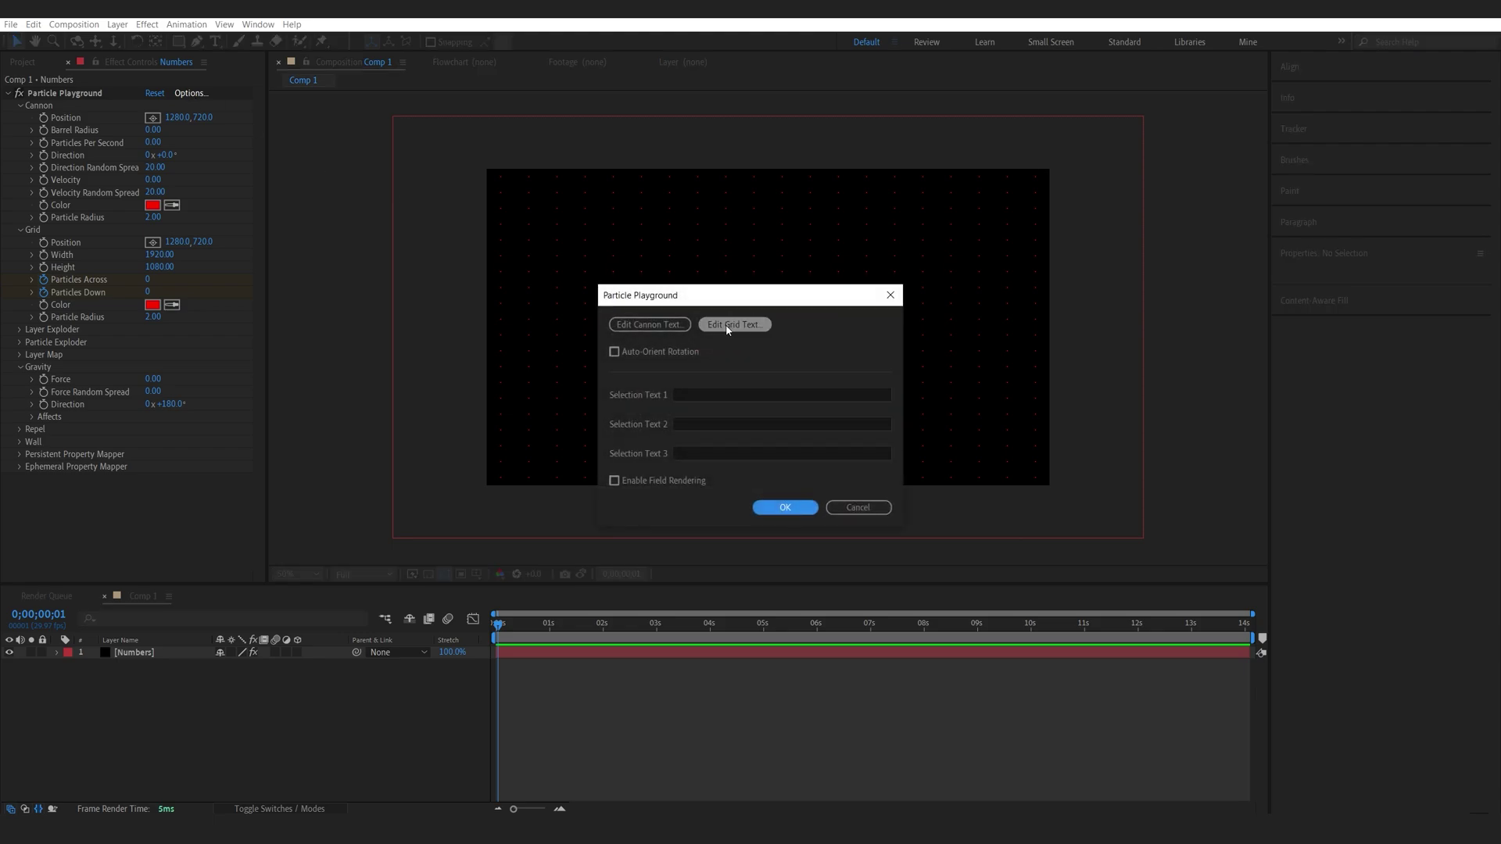
click(727, 326)
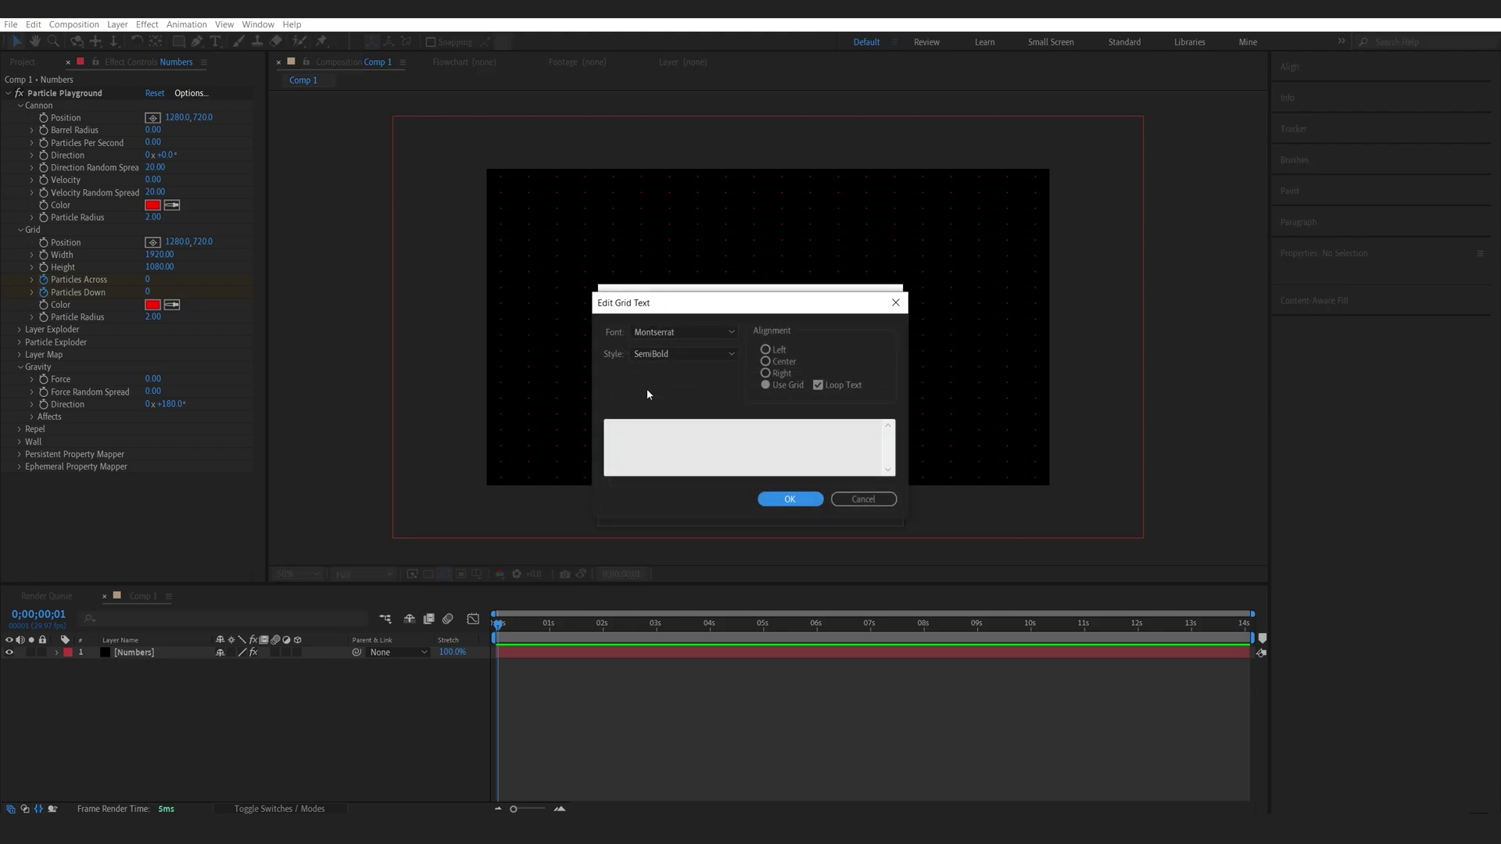
click(666, 448)
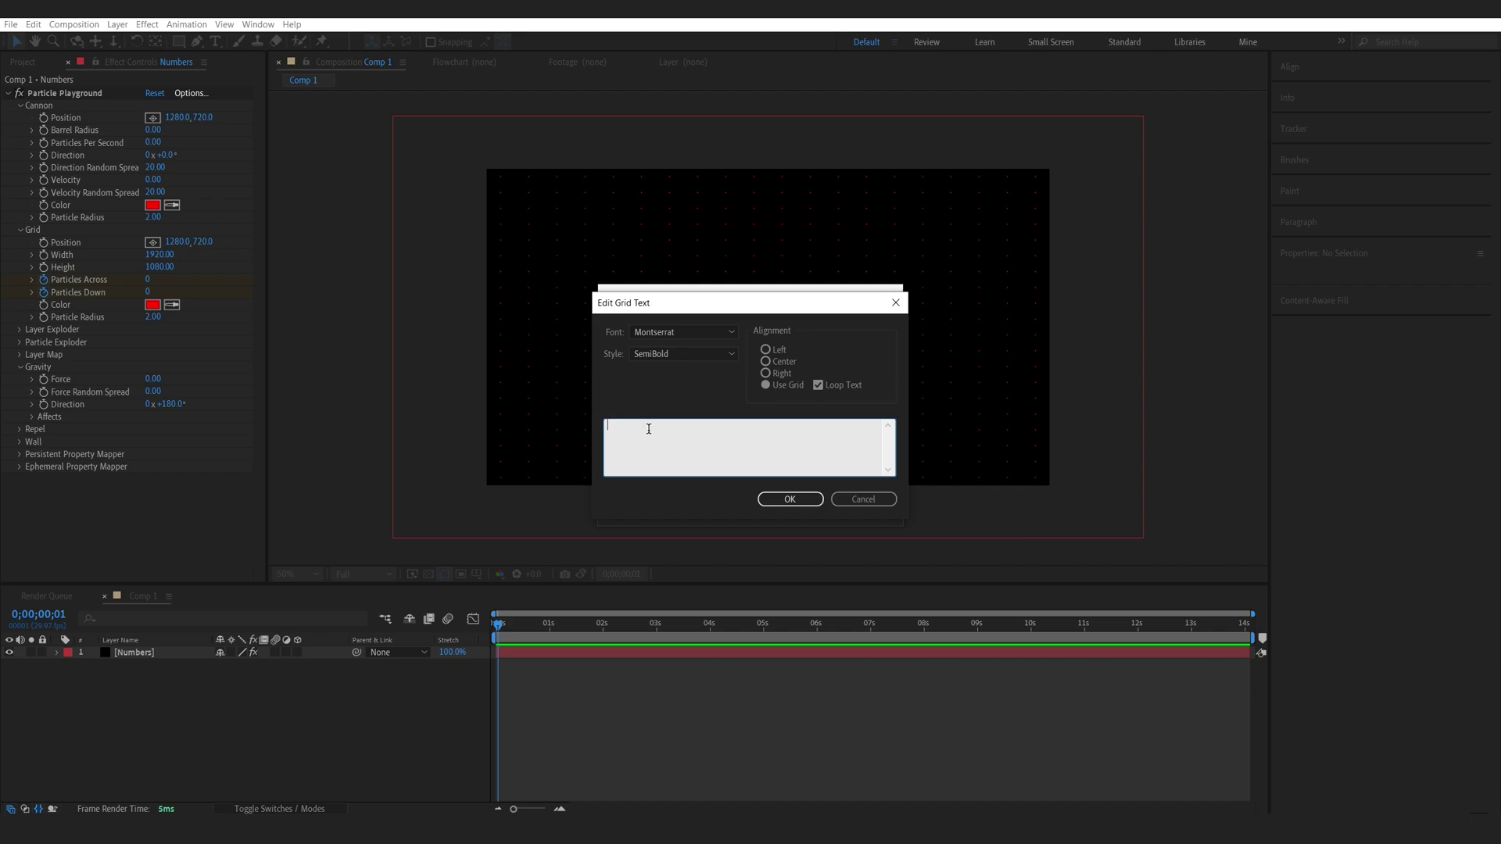
text(12305987420248120)
click(790, 499)
click(788, 509)
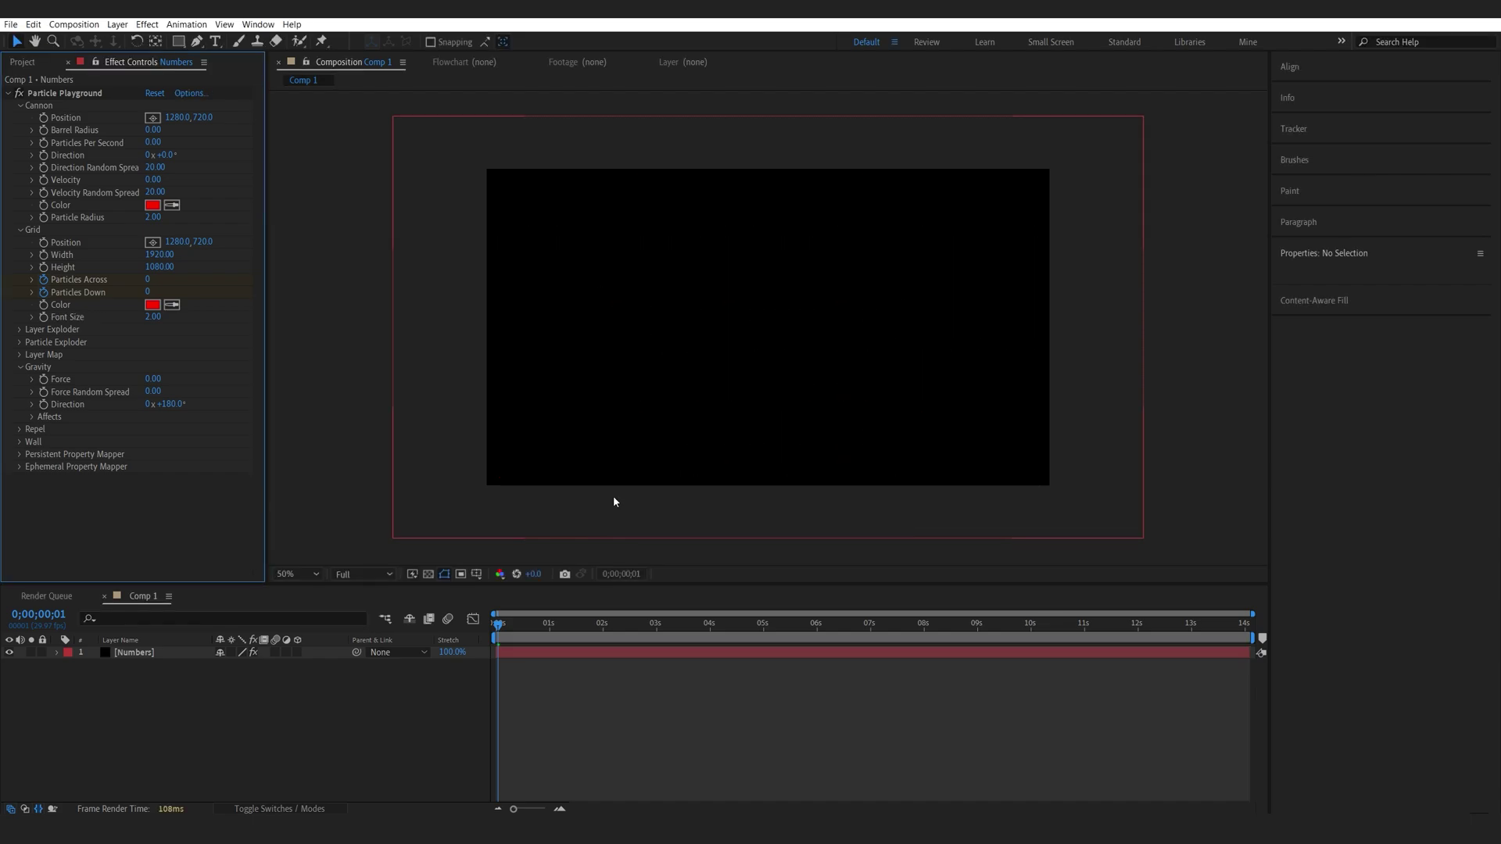
On the first frame, raise the grid Font Size to 24 so the digits appear.
click(479, 645)
key(Home)
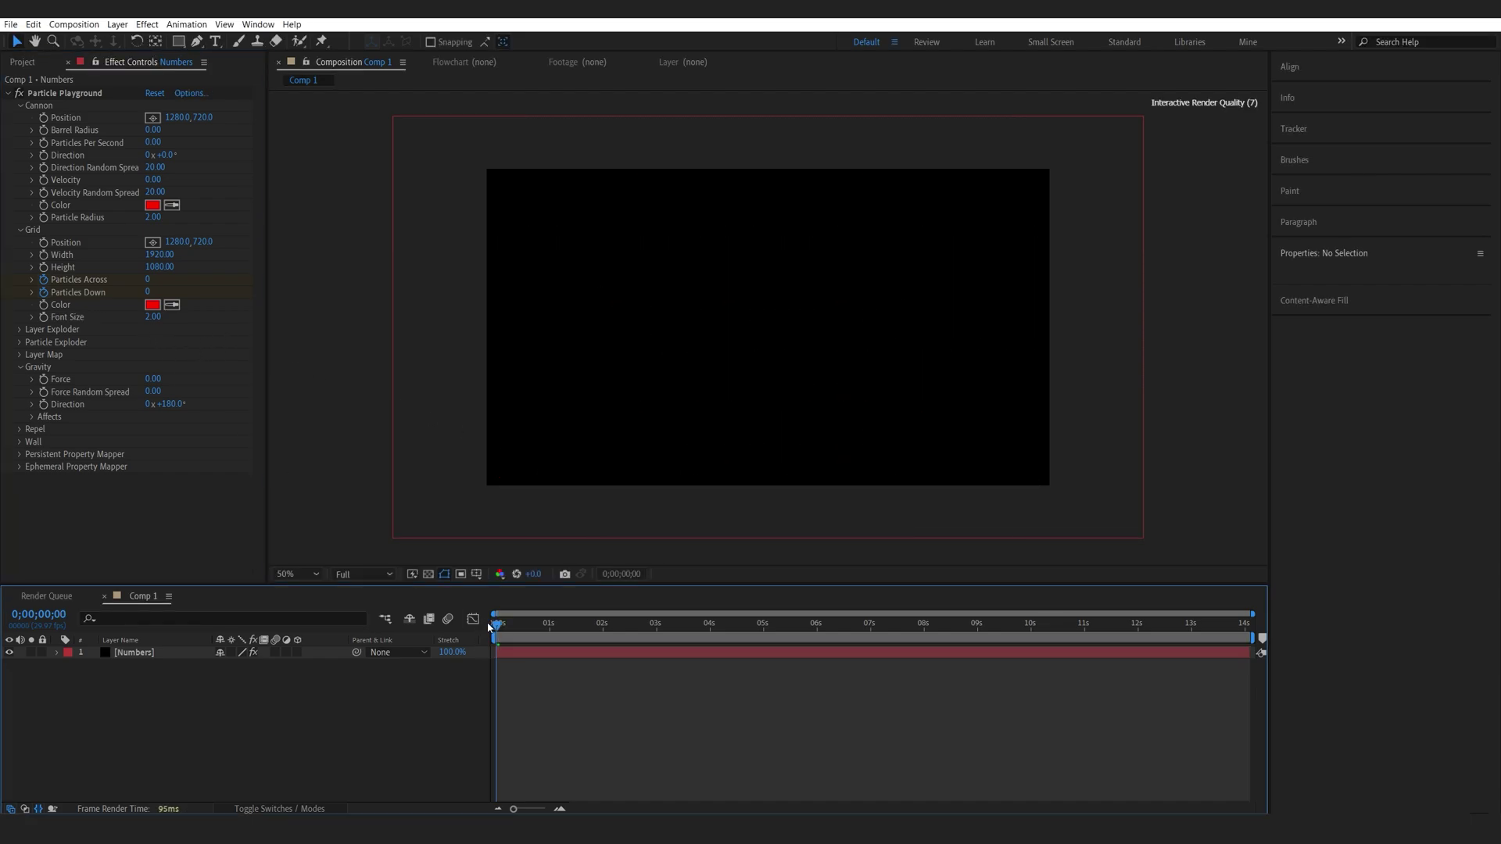
drag(156, 327, 177, 319)
key(/)
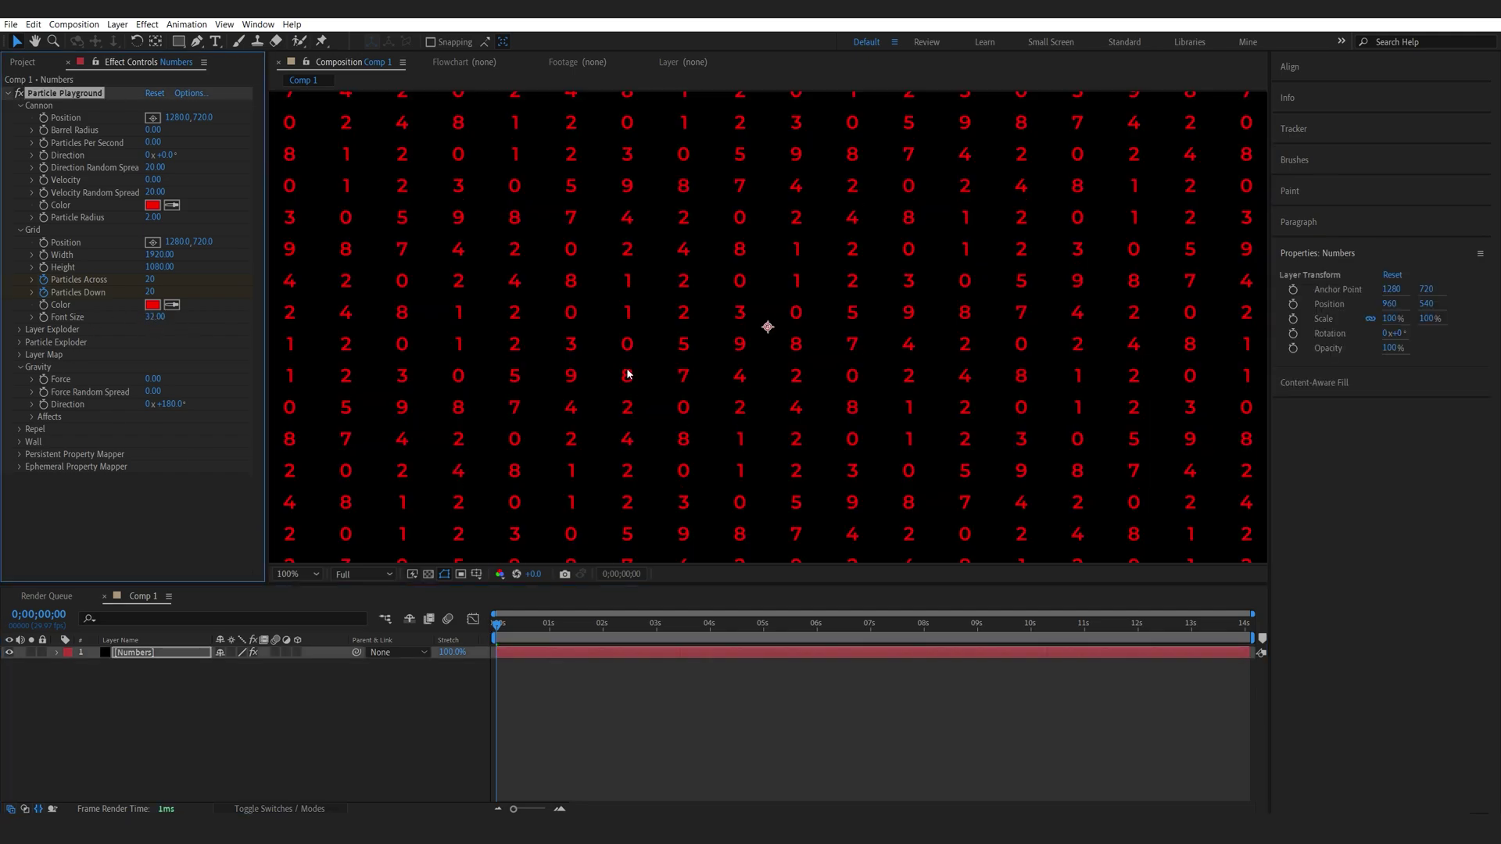
key(comma)
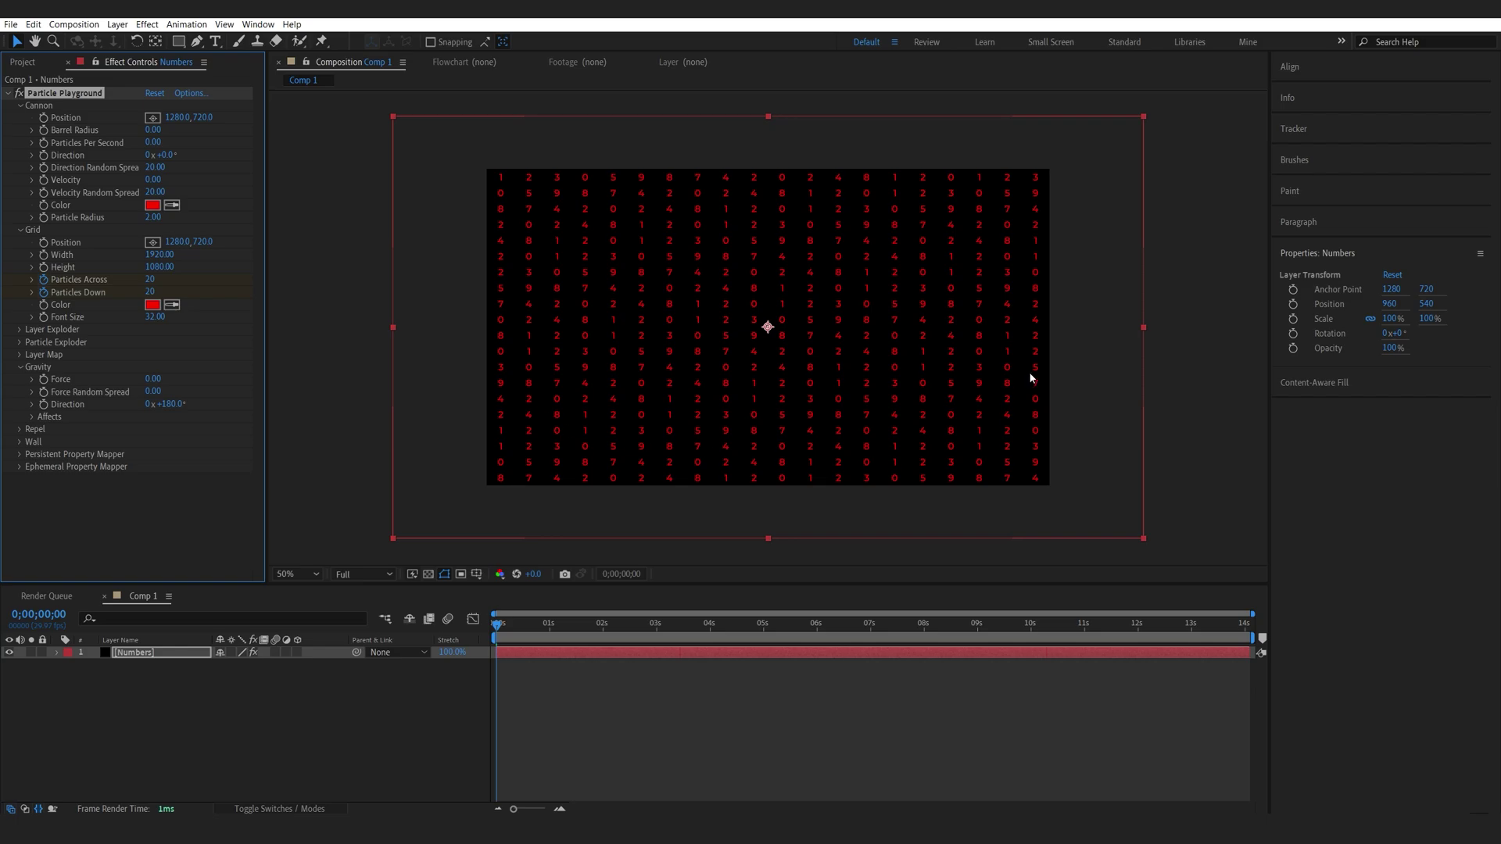
Set the grid digit colour to white (F2F2F2).
click(156, 310)
drag(103, 346, 35, 318)
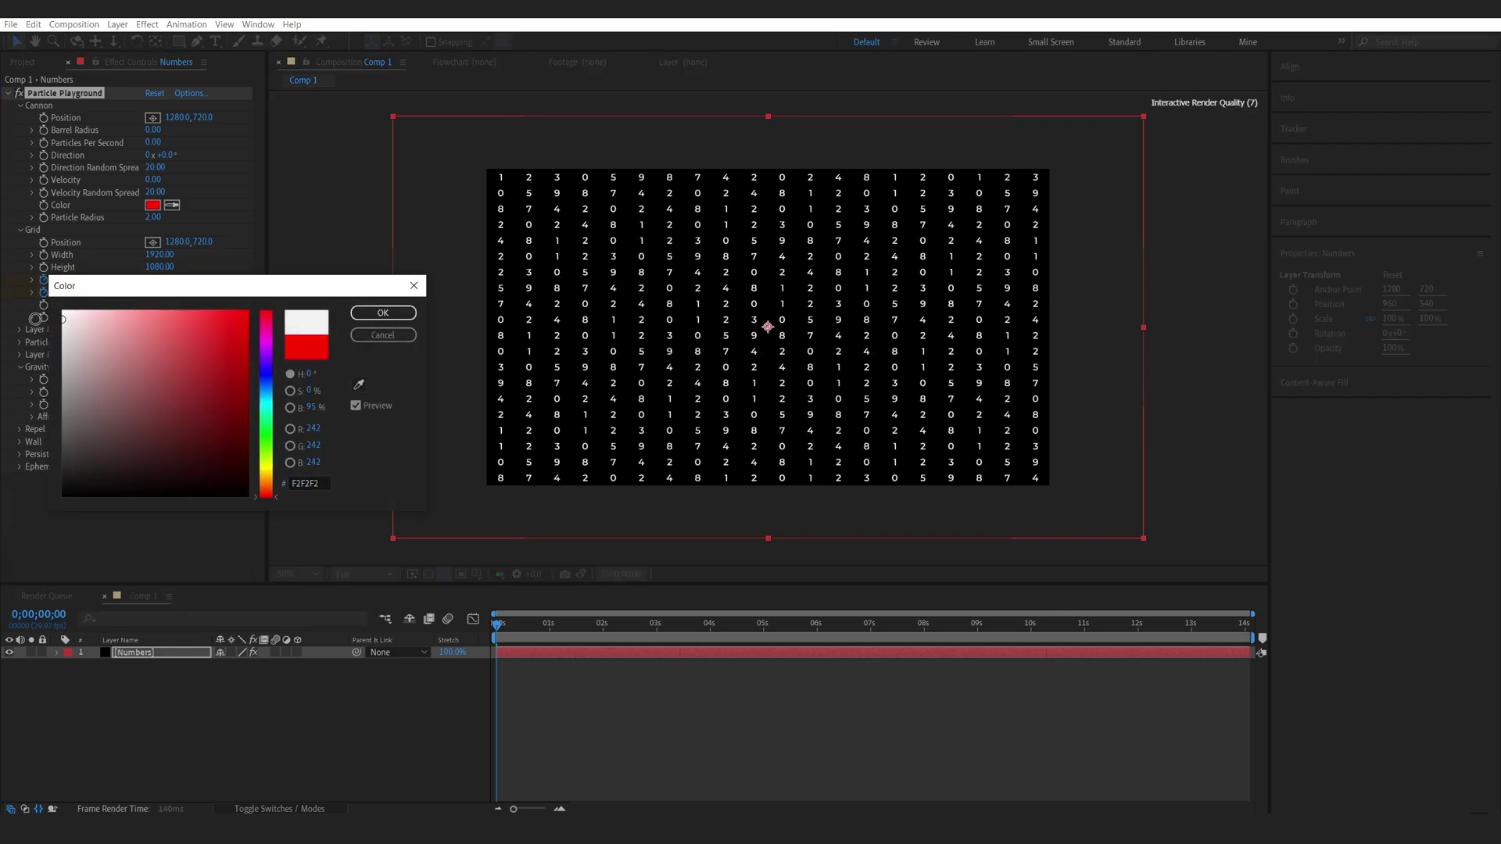
click(383, 313)
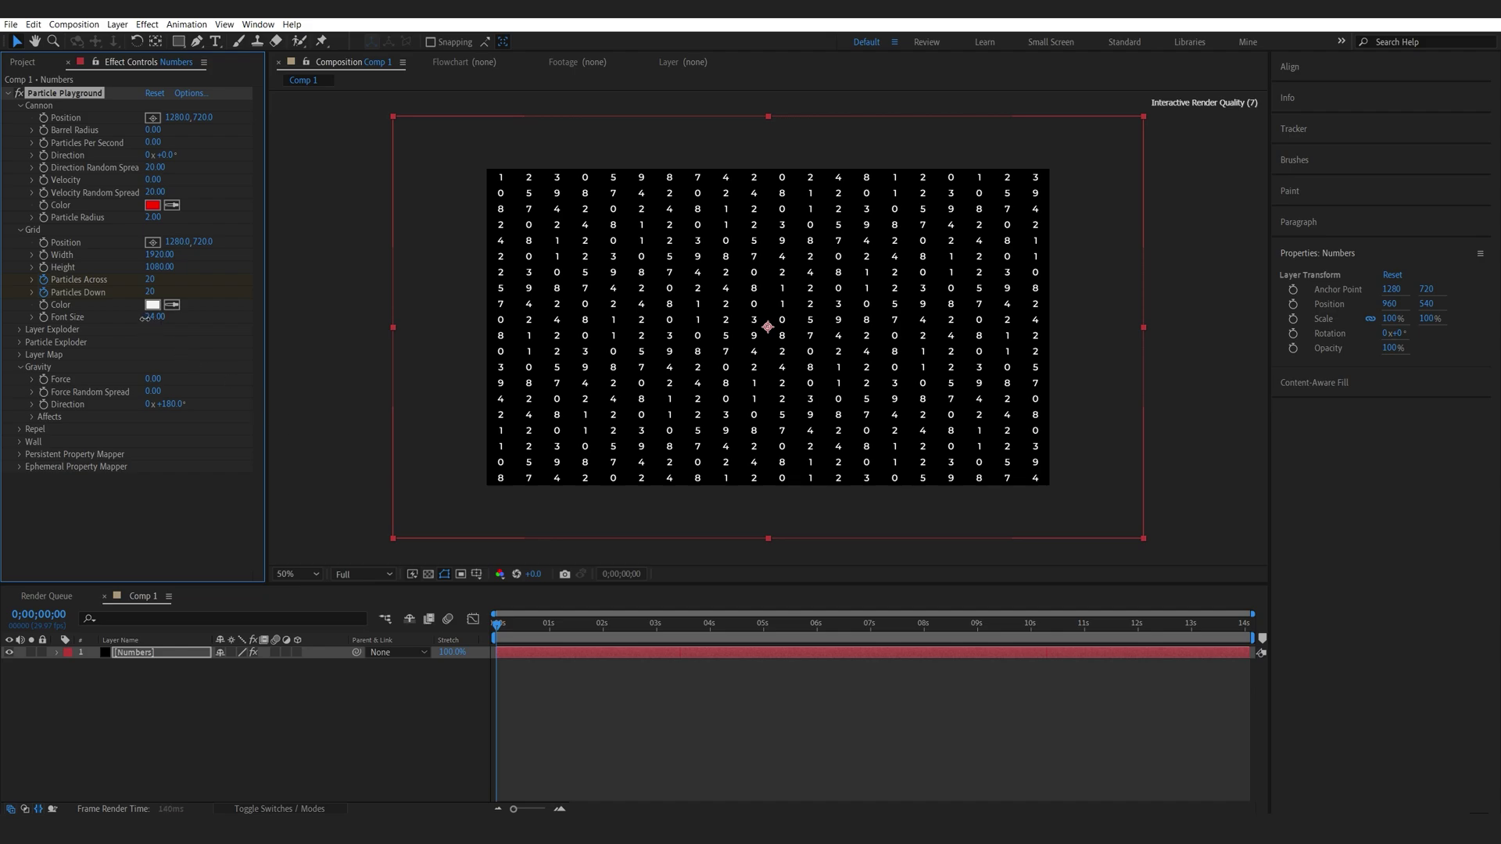
click(149, 279)
Change the digit grid to 10 particles across and 10 down.
text(10)
key(Tab)
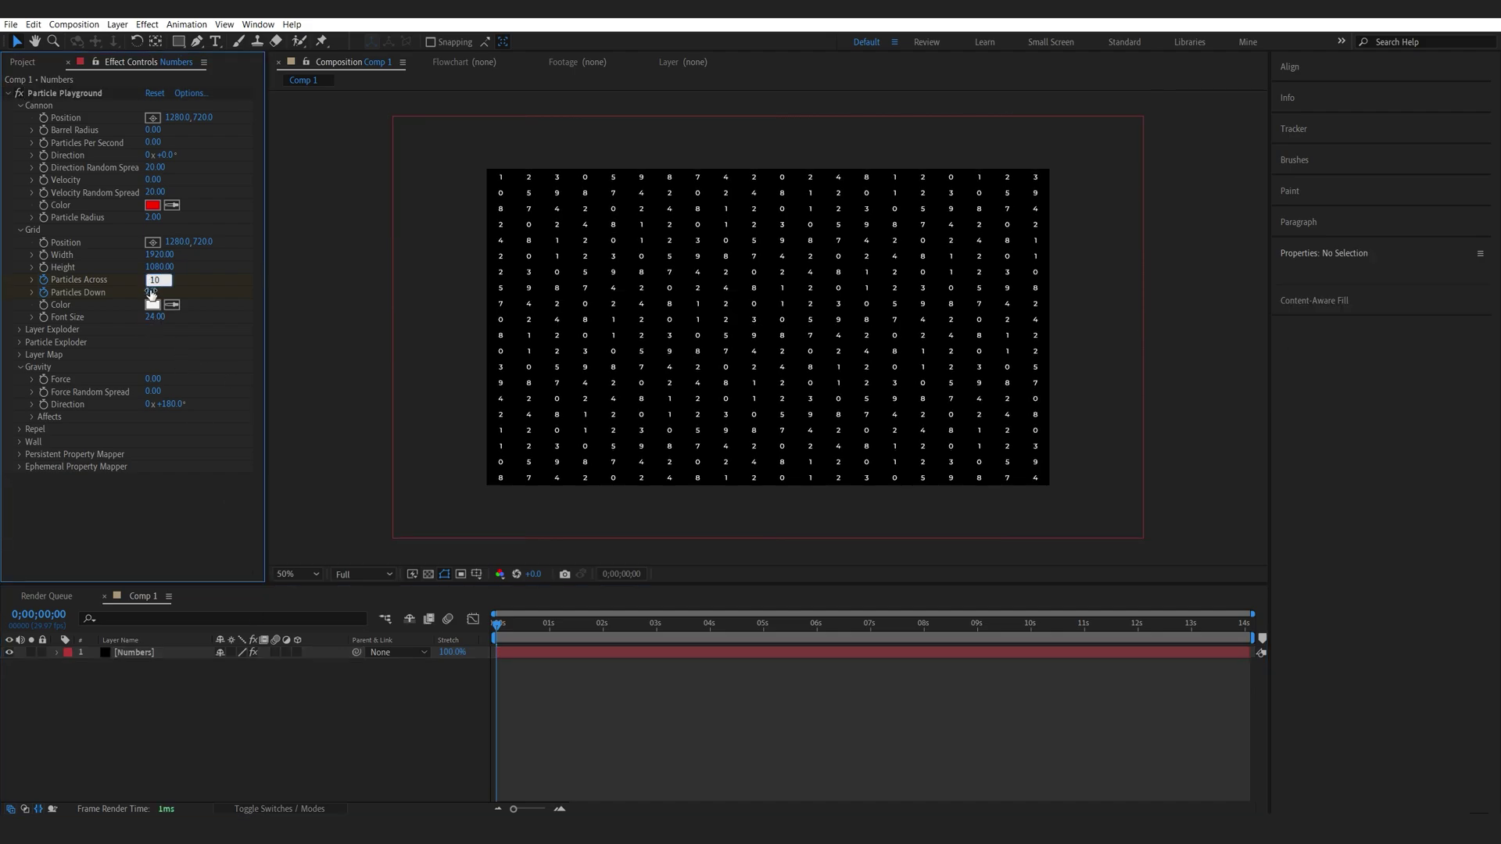
text(10)
click(381, 738)
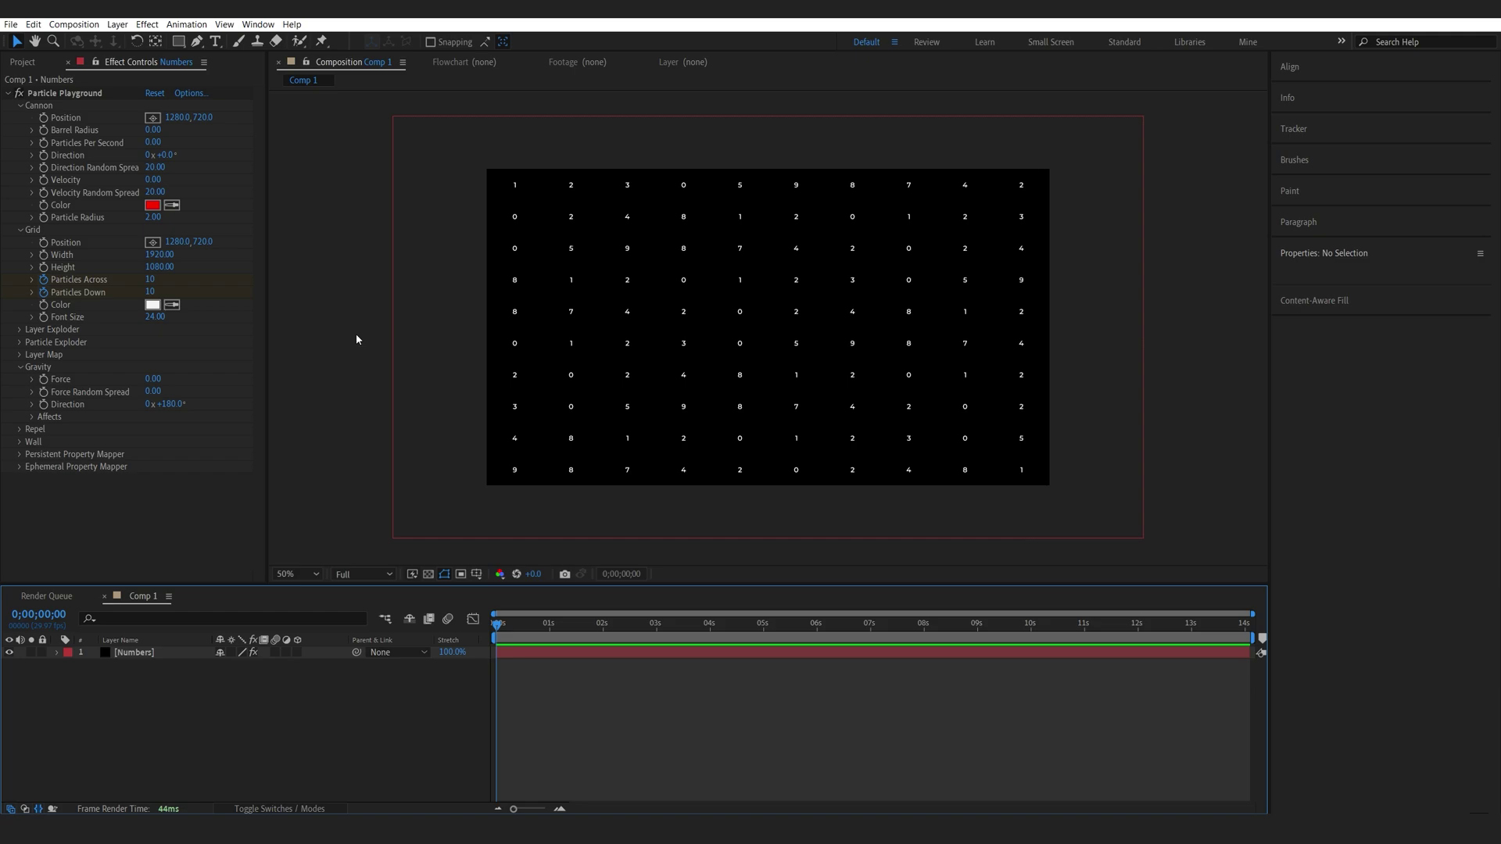
Add a comp-sized white rectangle layer named Control and place it below Numbers.
double_click(178, 45)
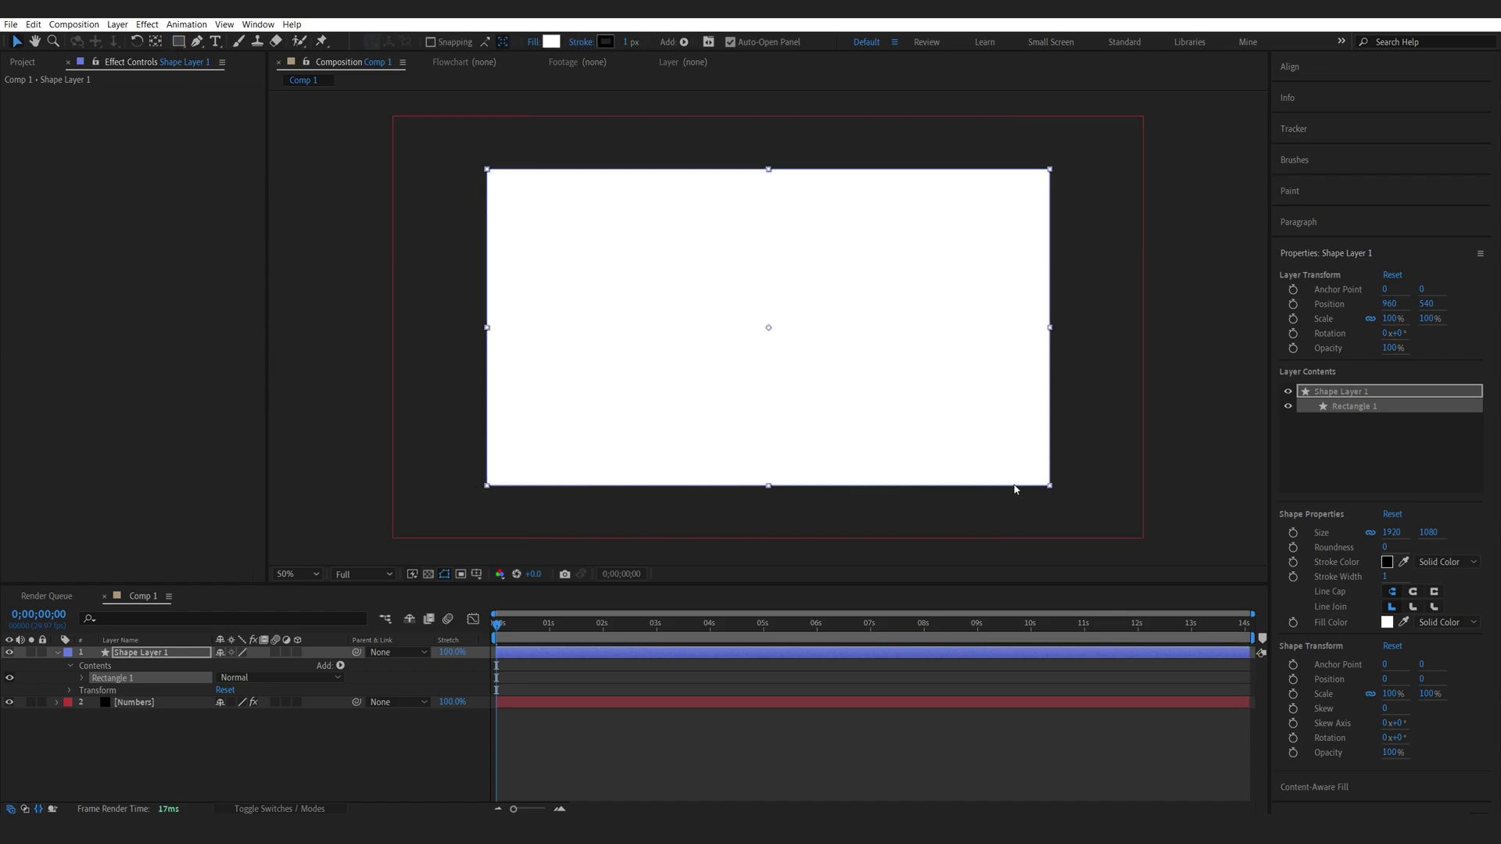
click(140, 653)
key(Return)
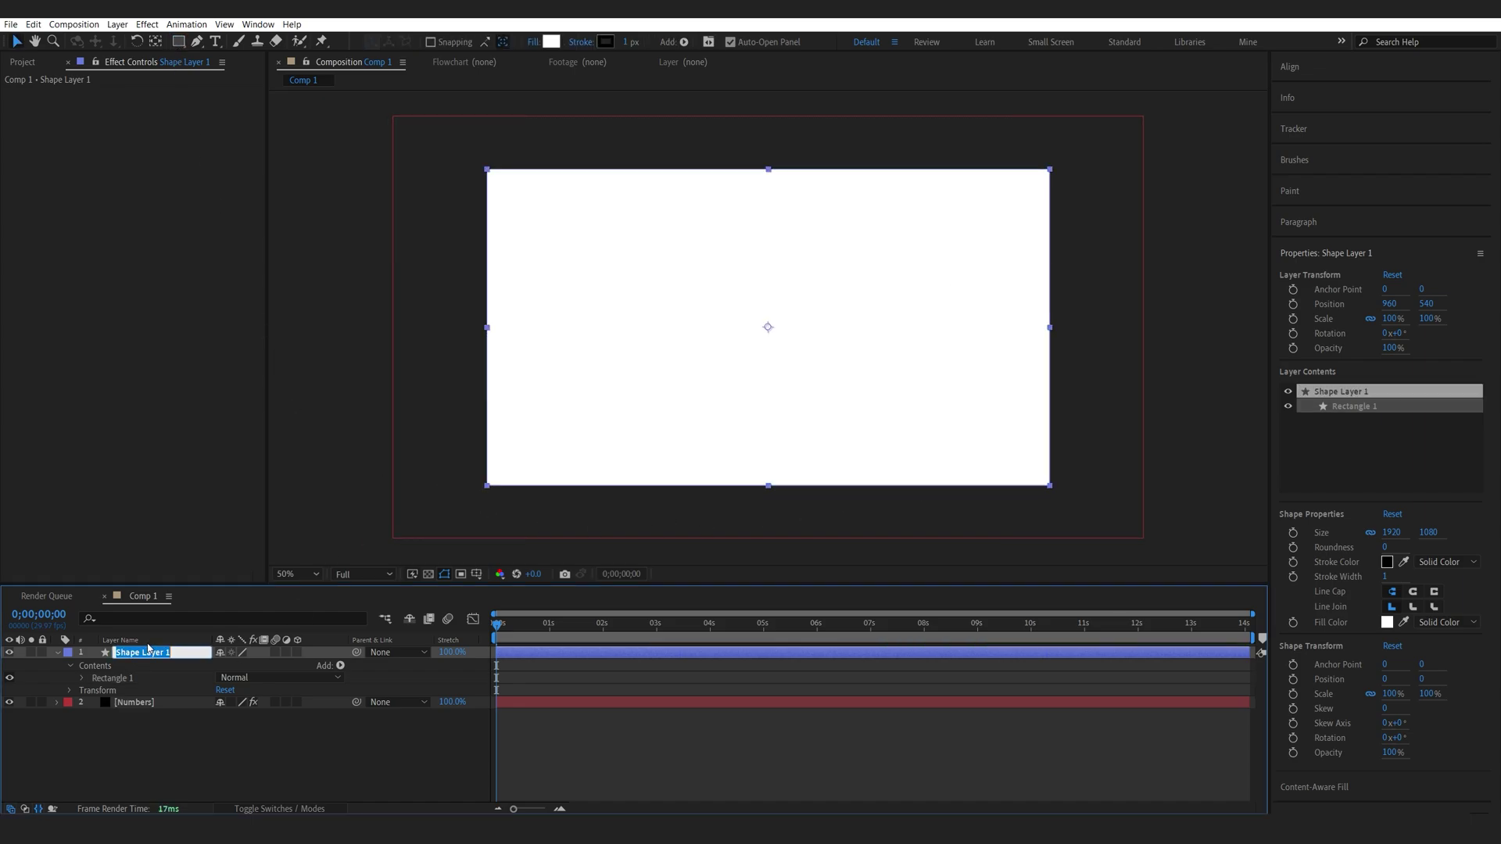
text(Control)
key(Return)
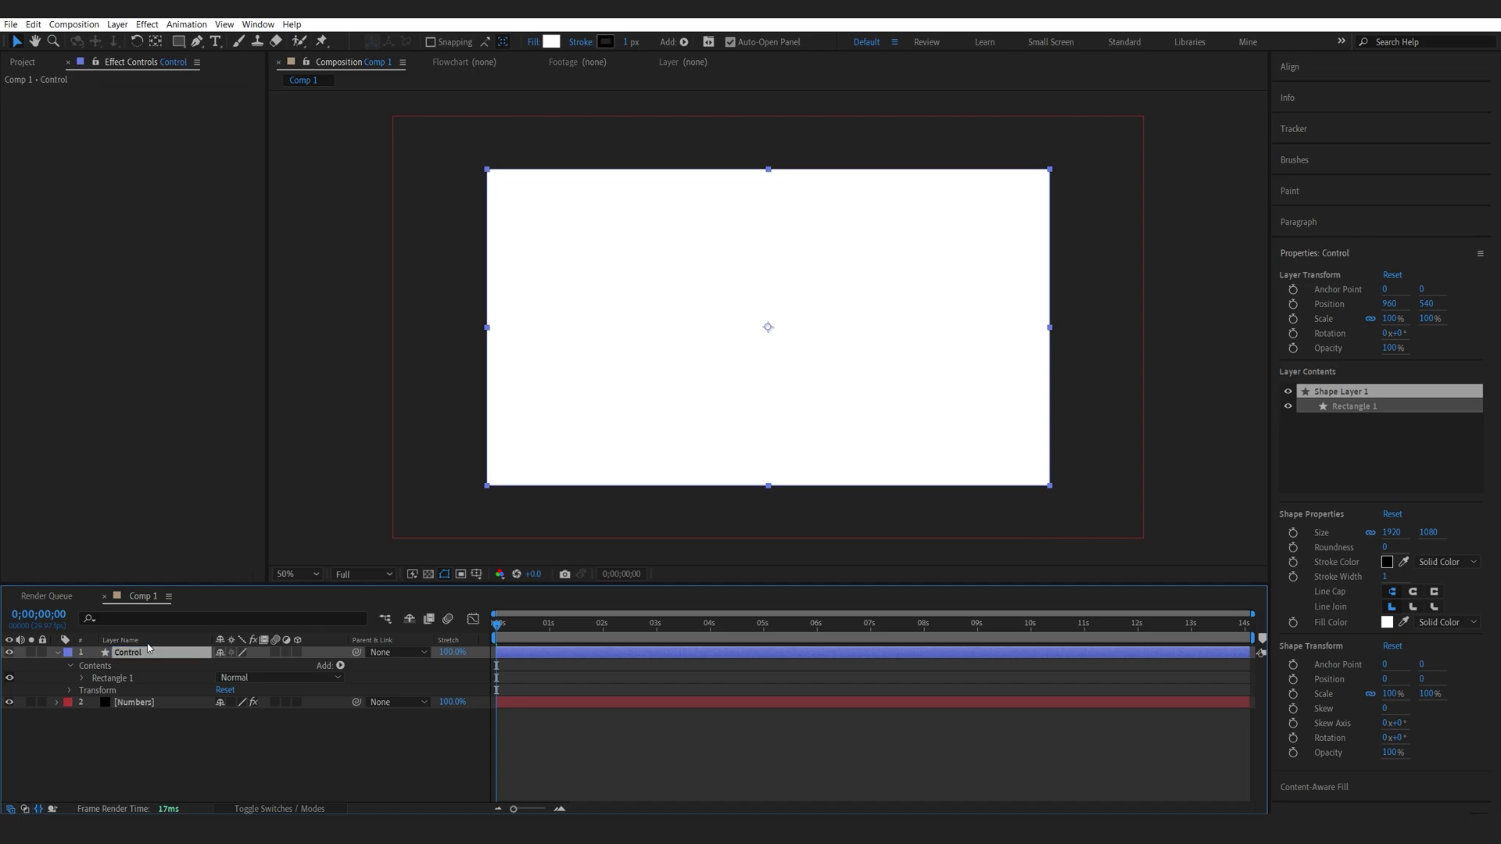
drag(129, 659, 138, 742)
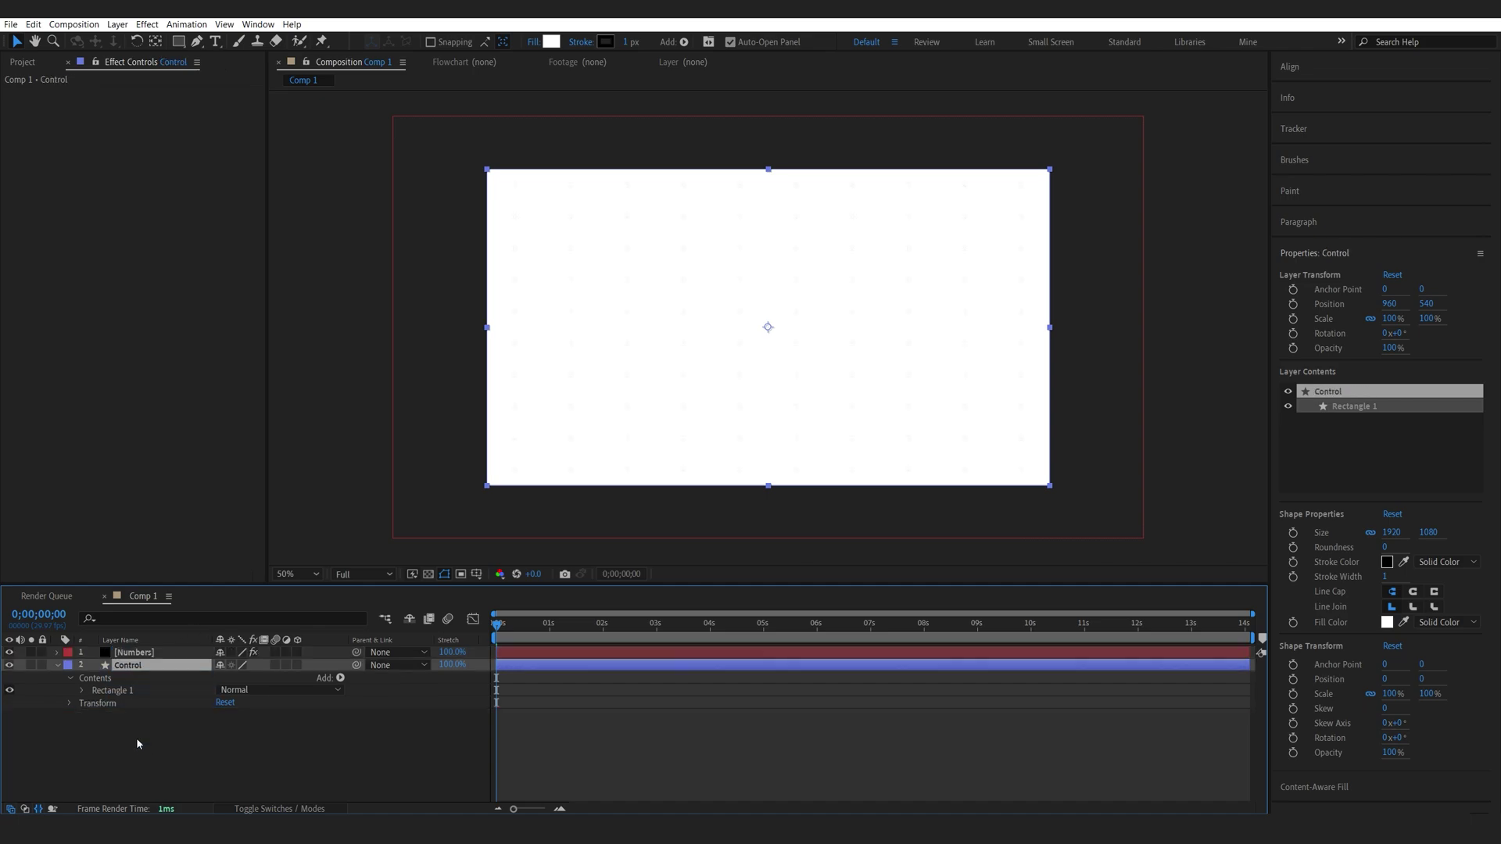
key(ctrl+space)
Apply a red Circle effect to Control with radius 138.
text(circ)
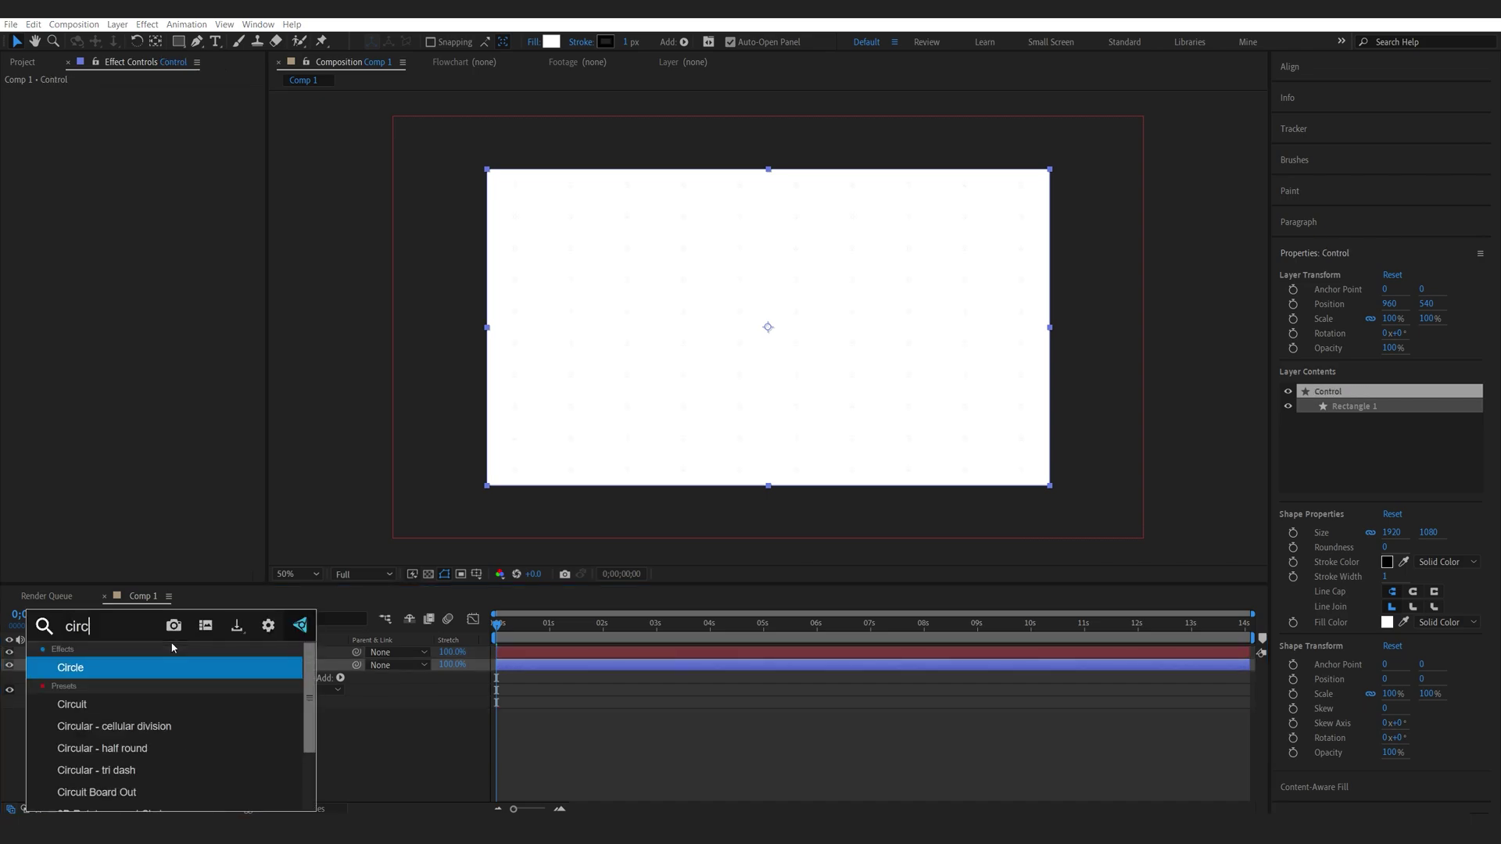
key(Return)
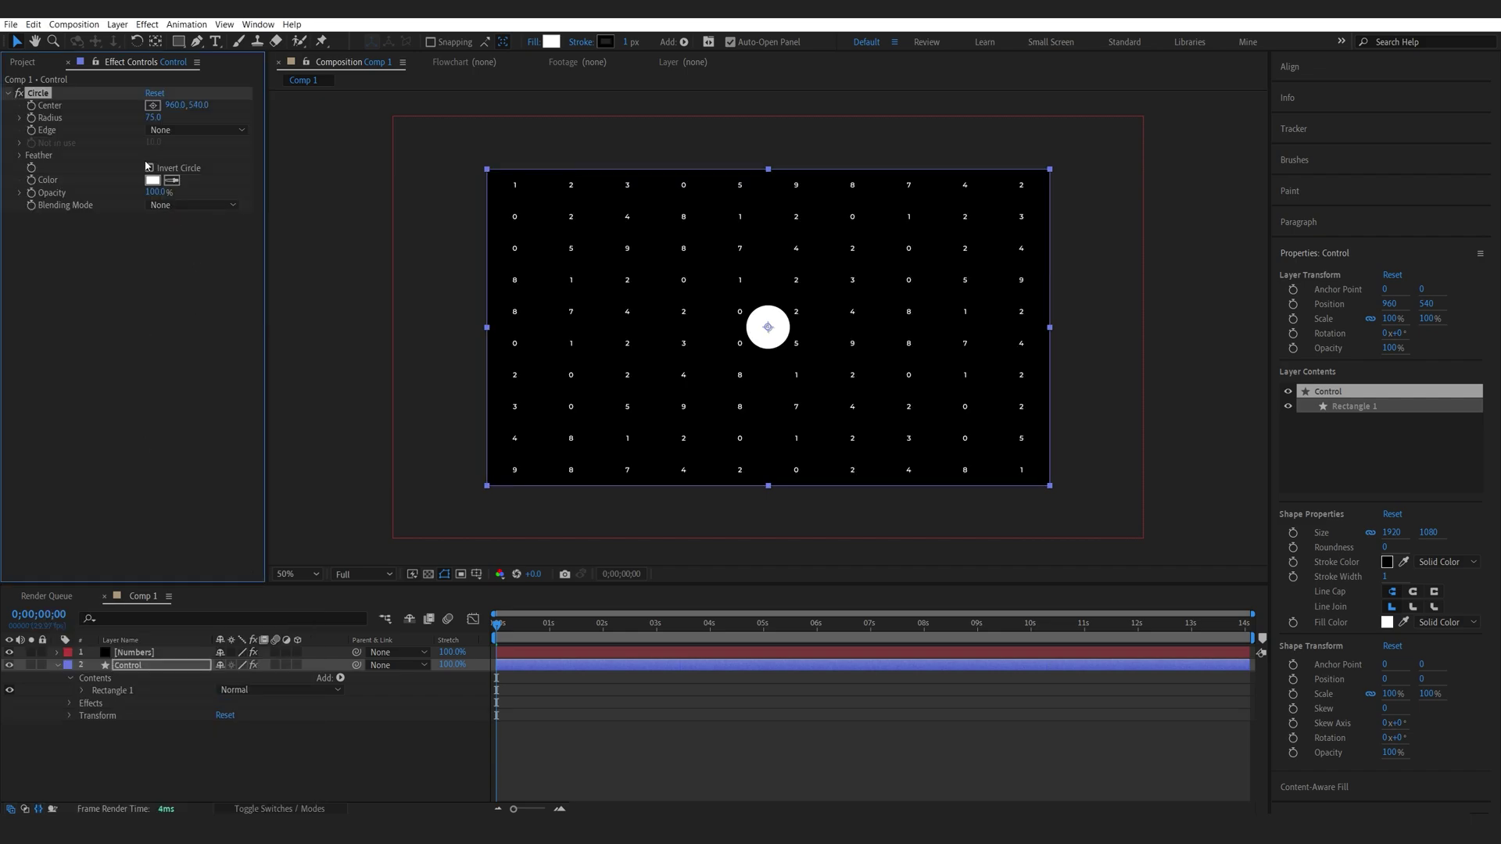
click(152, 180)
click(248, 311)
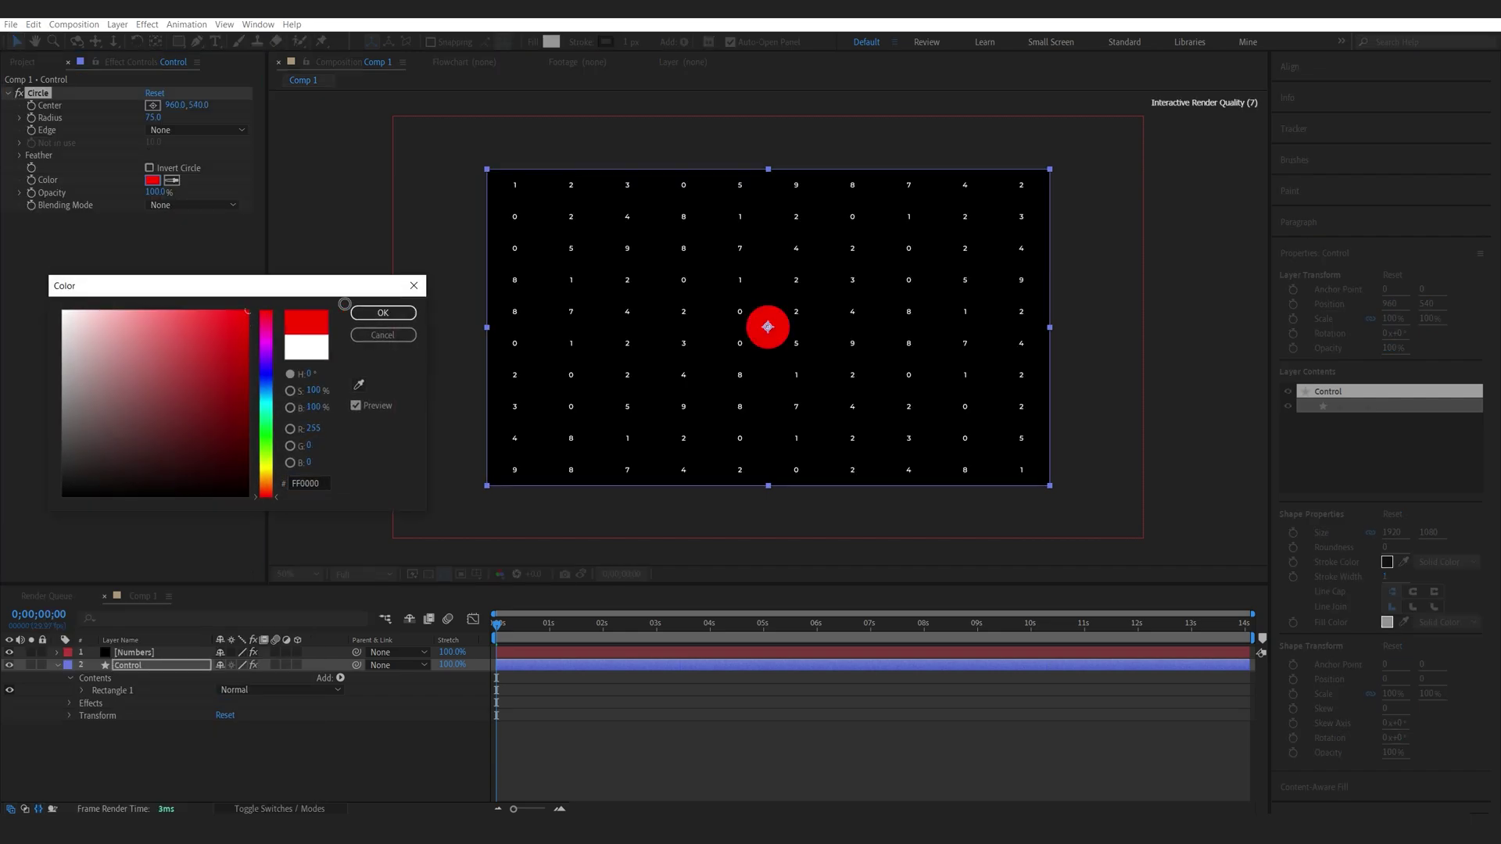
click(381, 313)
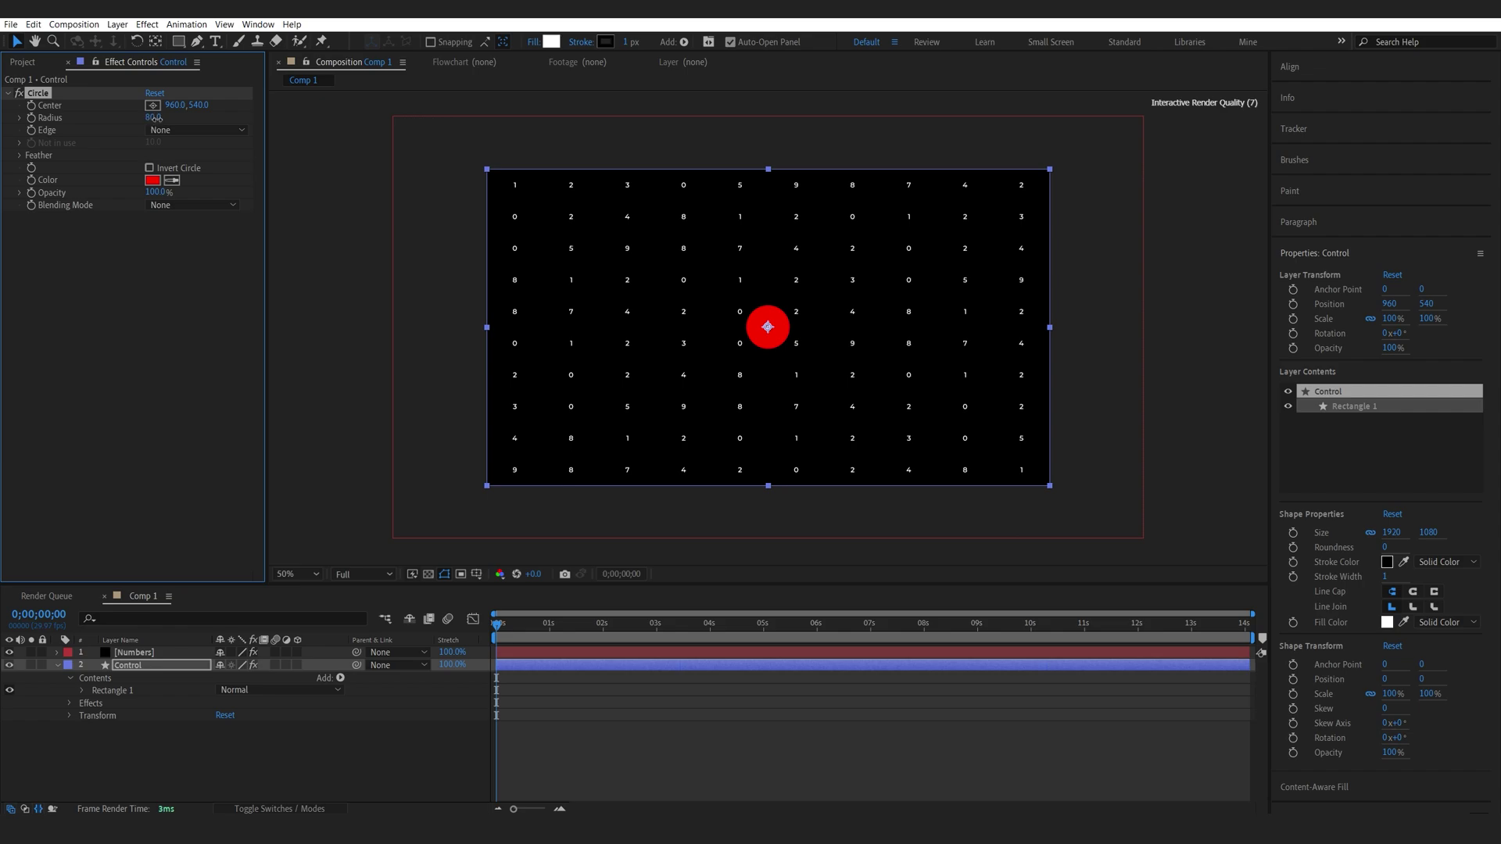
drag(153, 117, 202, 118)
mouse_move(768, 327)
mouse_down()
mouse_move(735, 306)
mouse_move(615, 352)
mouse_move(641, 402)
mouse_move(865, 407)
mouse_move(919, 301)
mouse_move(688, 277)
mouse_move(818, 361)
mouse_move(768, 327)
mouse_up()
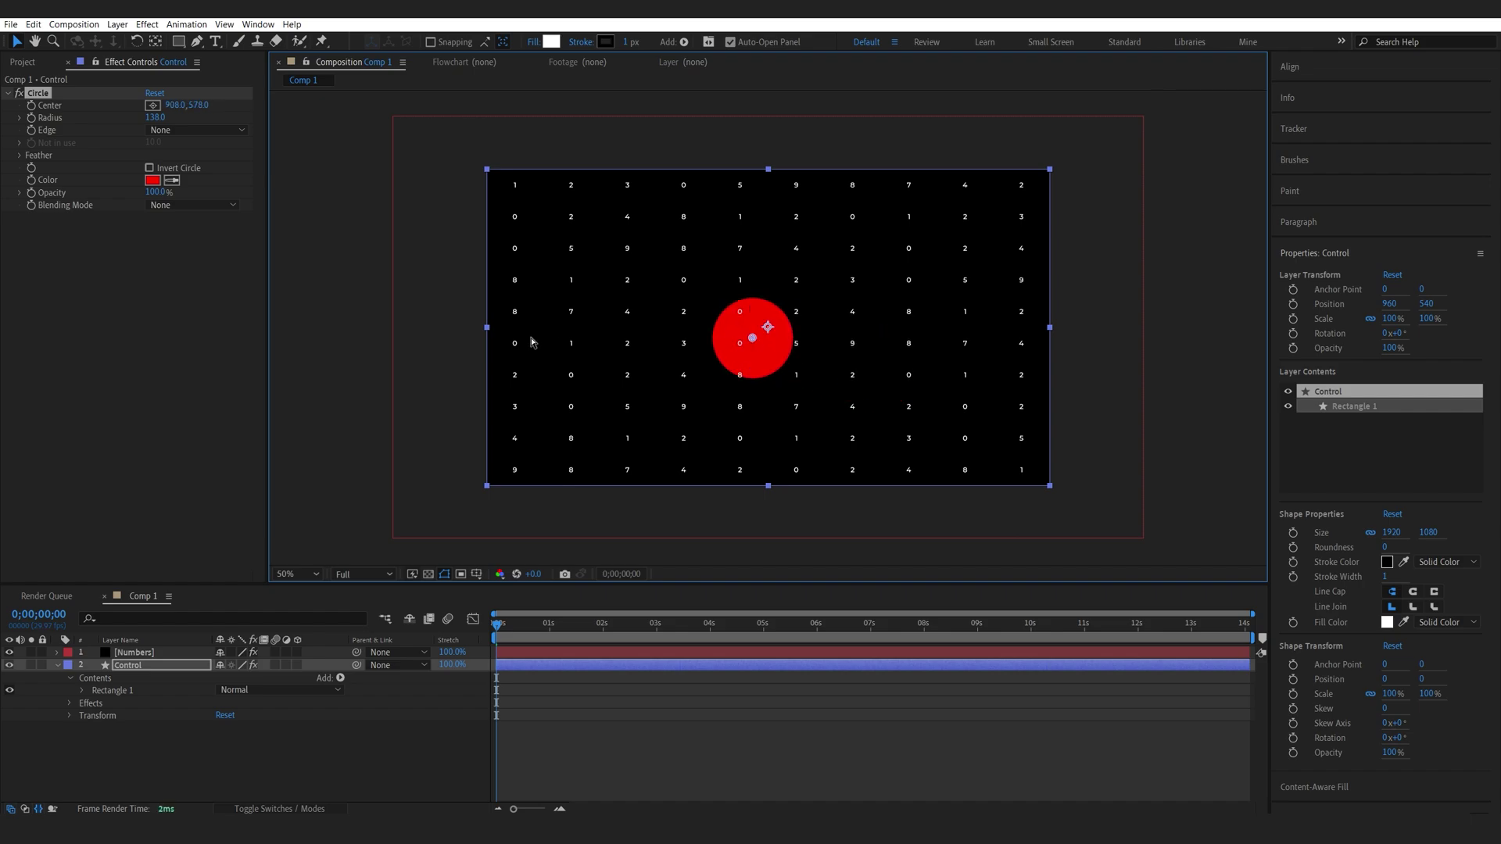
Feather the circle's outer edge by 100 and turn on the transparency grid.
click(19, 155)
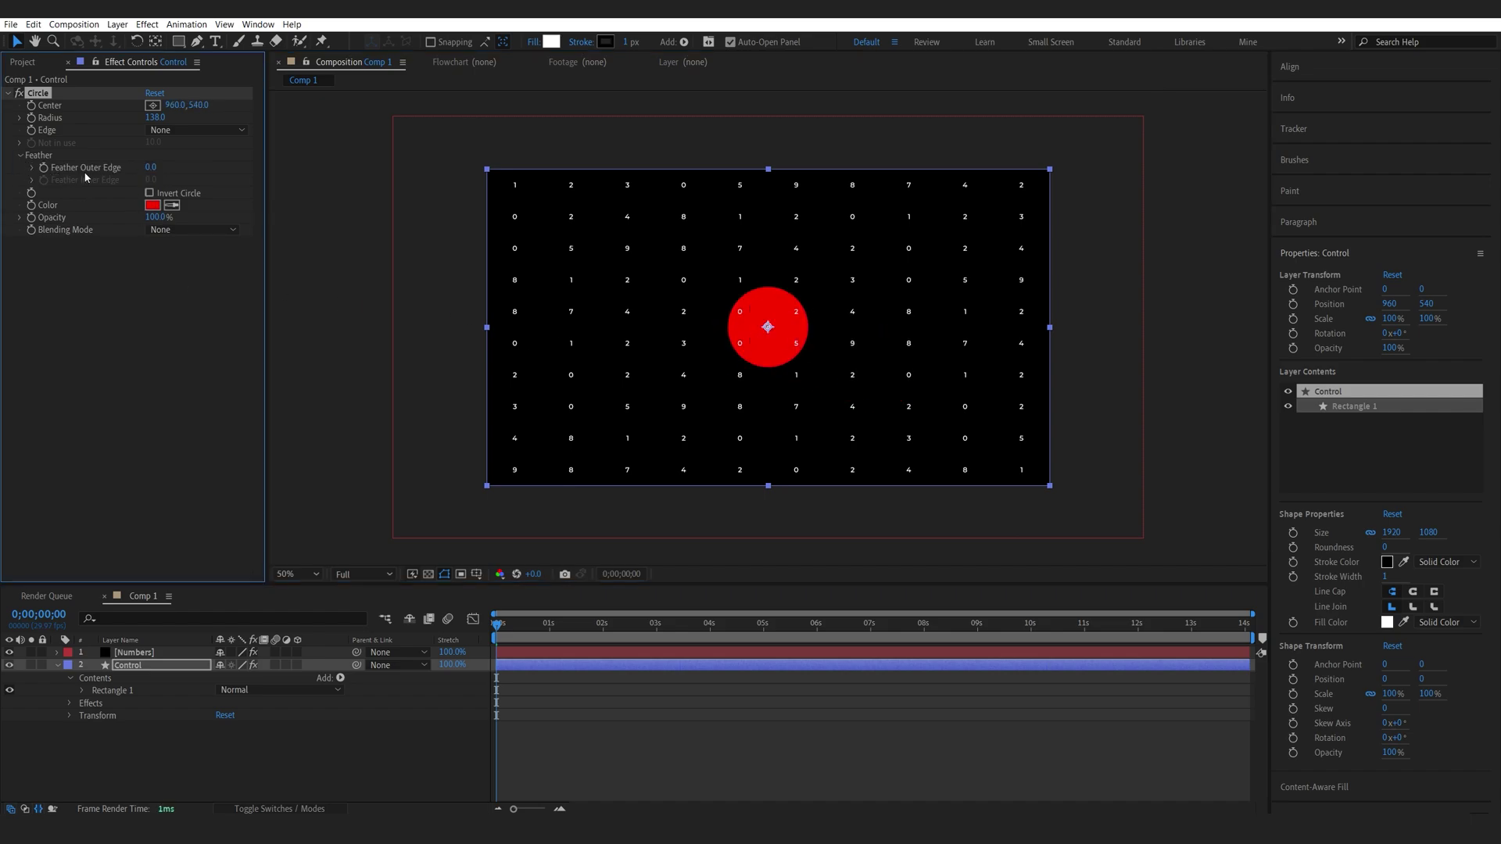
drag(153, 168, 160, 178)
click(158, 175)
text(1)
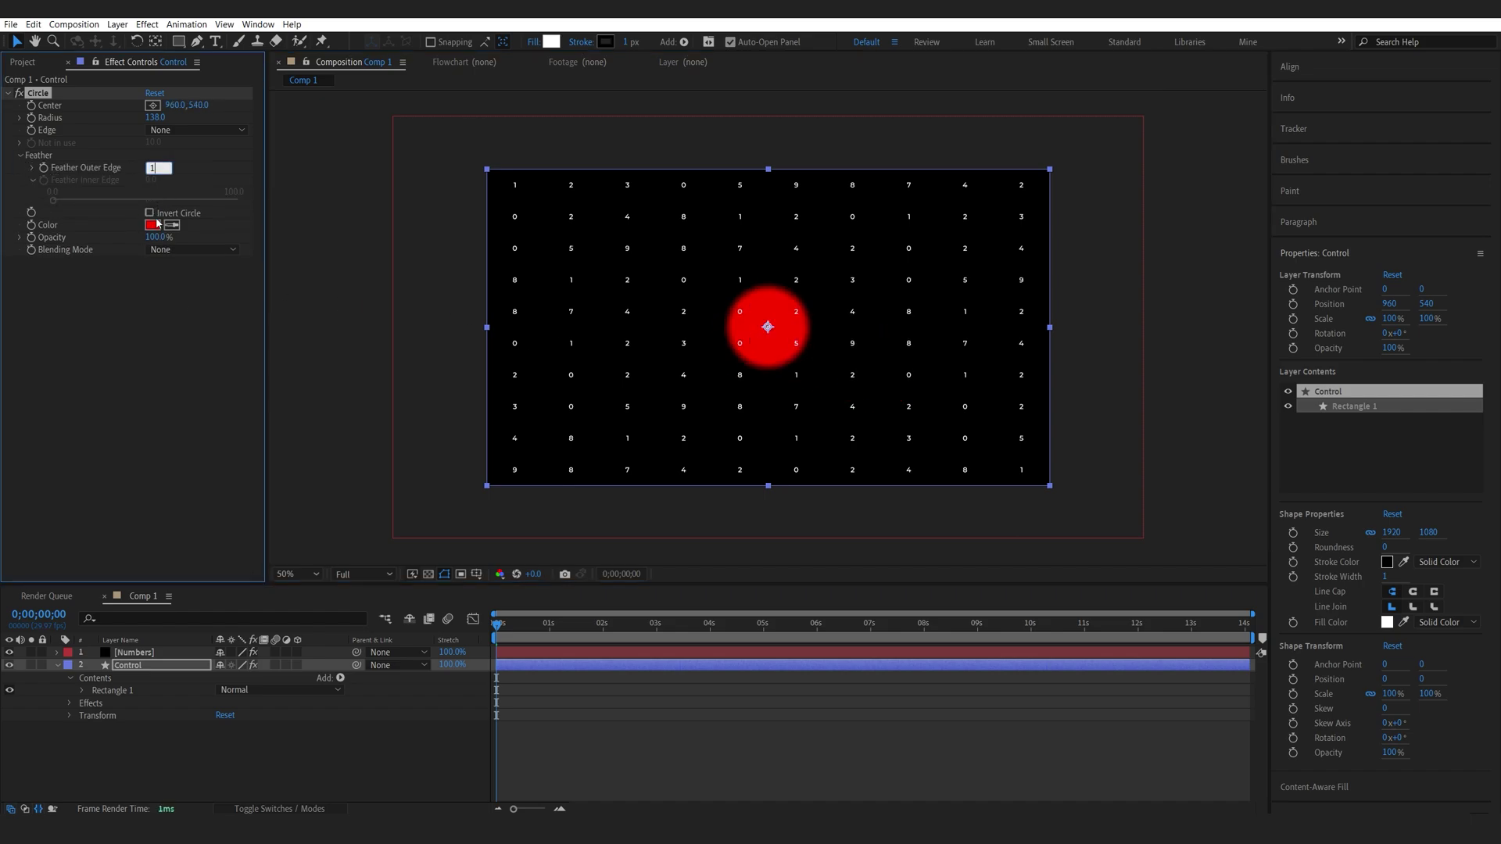
key(Return)
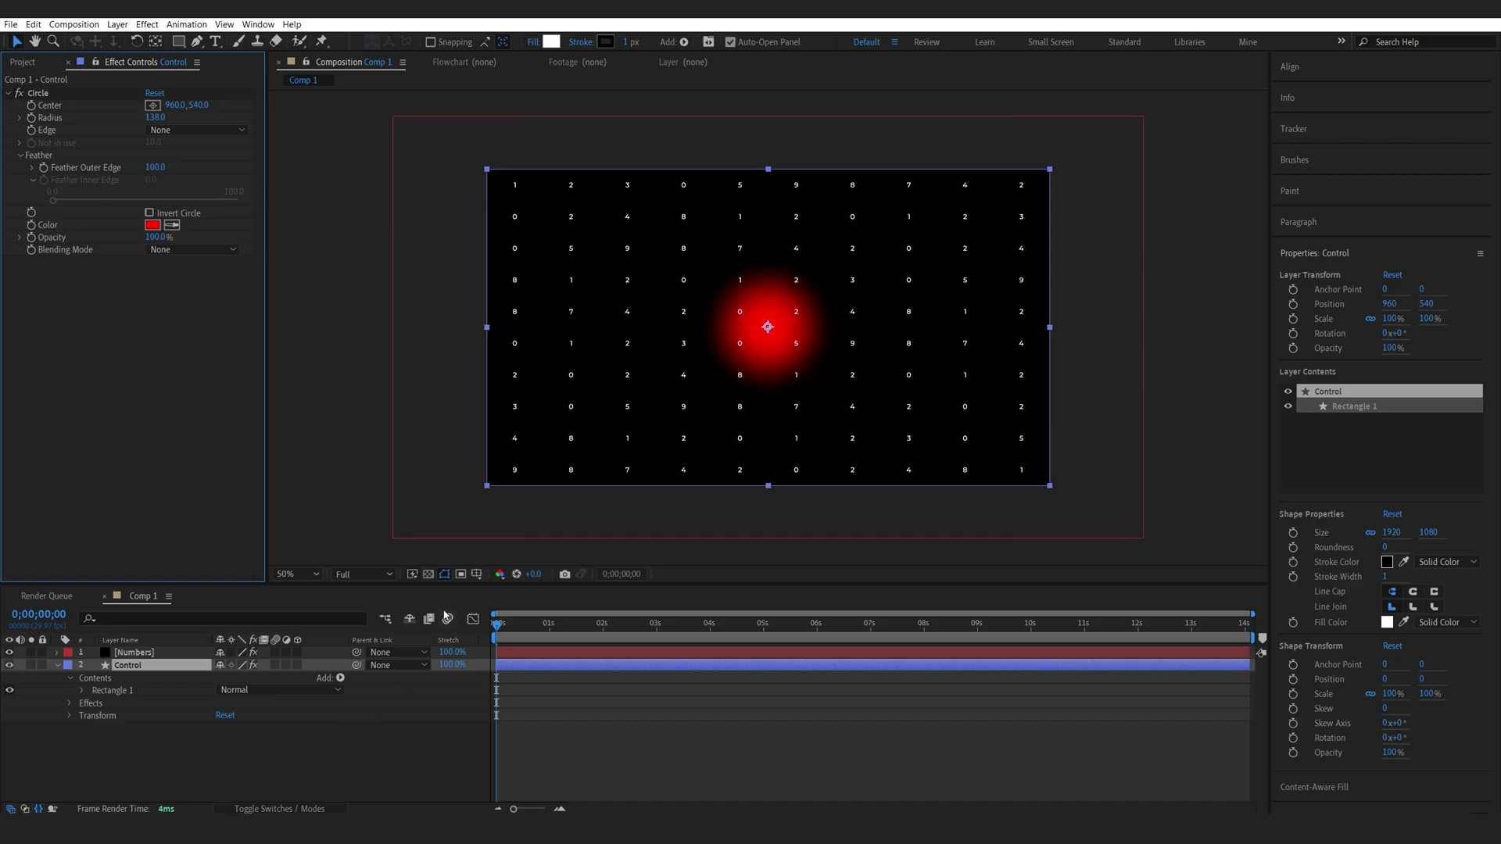
click(430, 576)
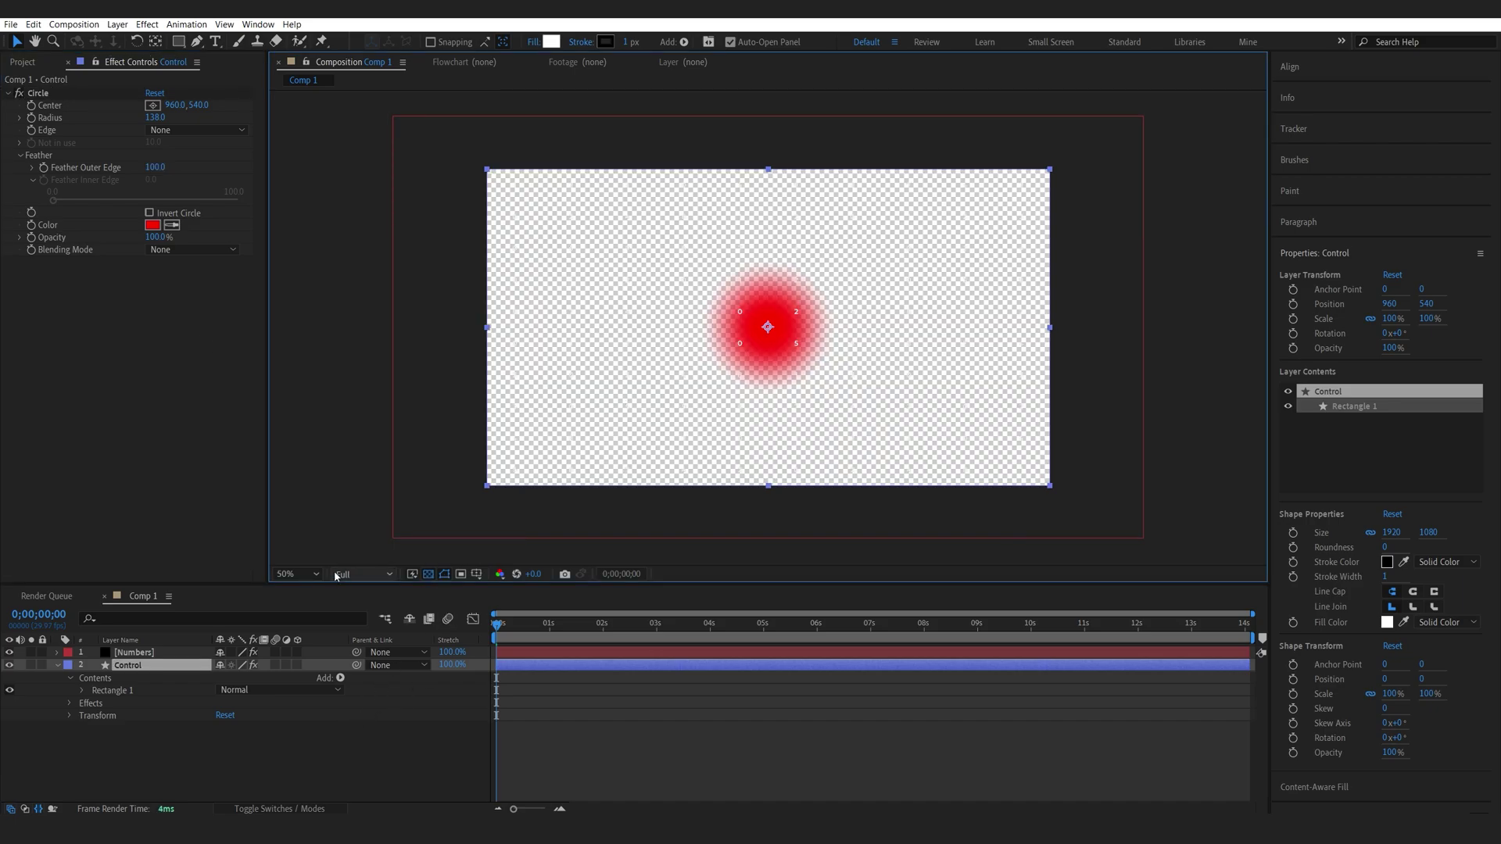
key(ctrl+space)
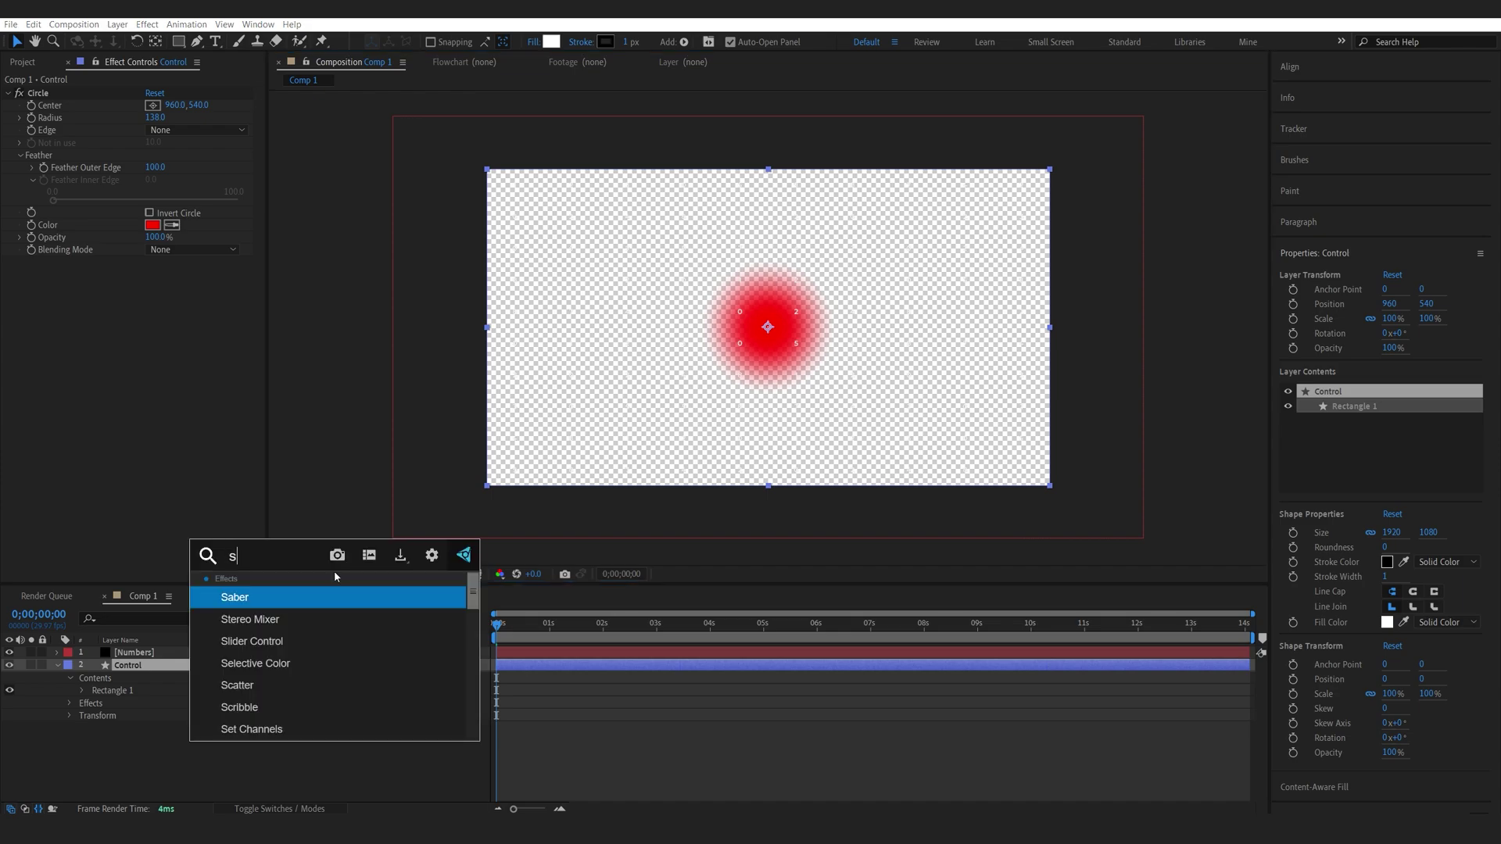
Add a black Solid Composite to Control and collapse the layer's properties.
text(oli)
key(Return)
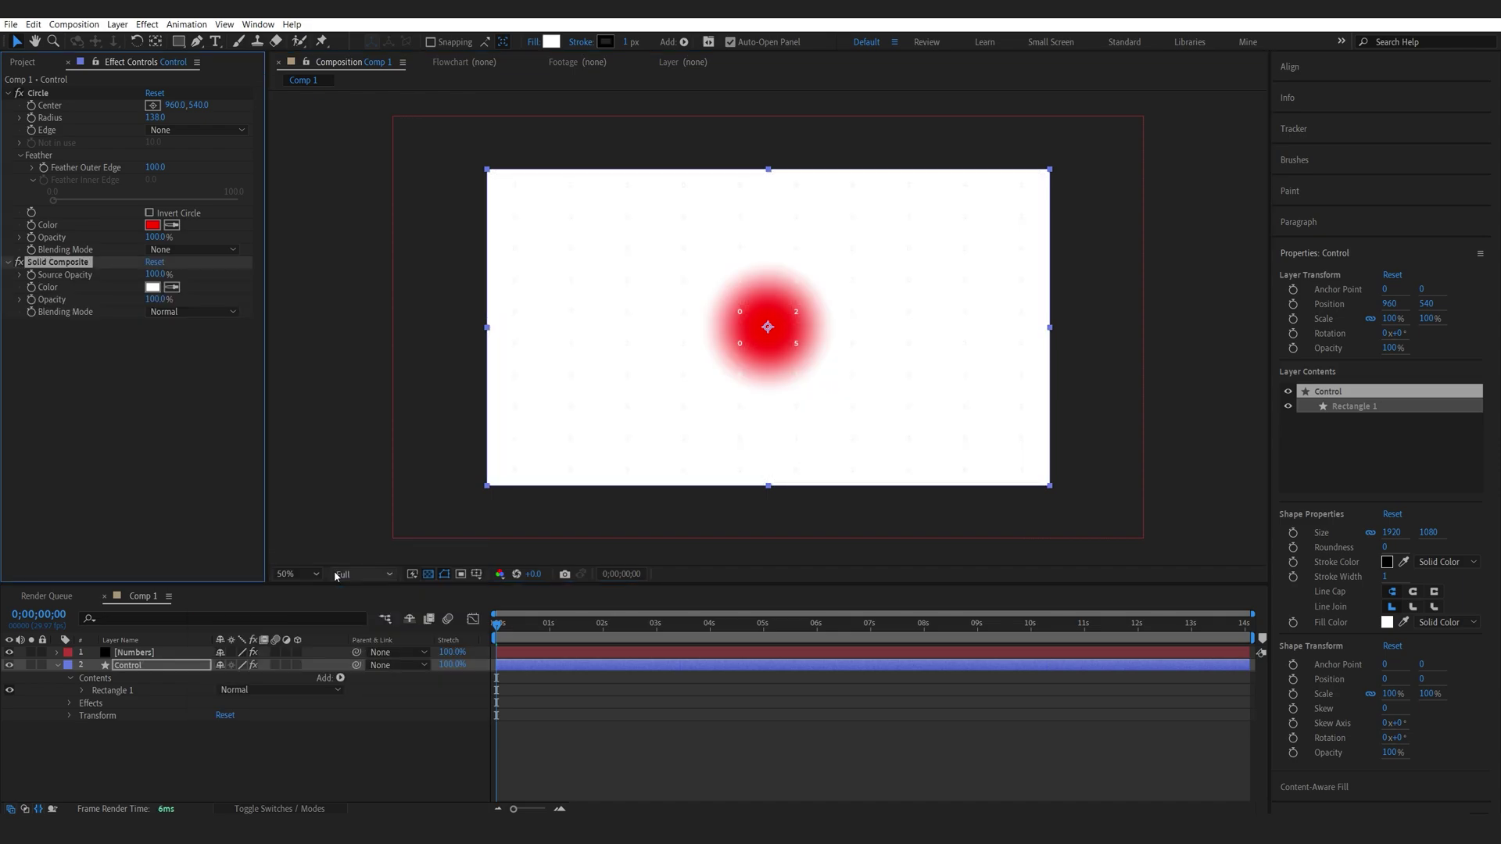
click(154, 288)
click(62, 524)
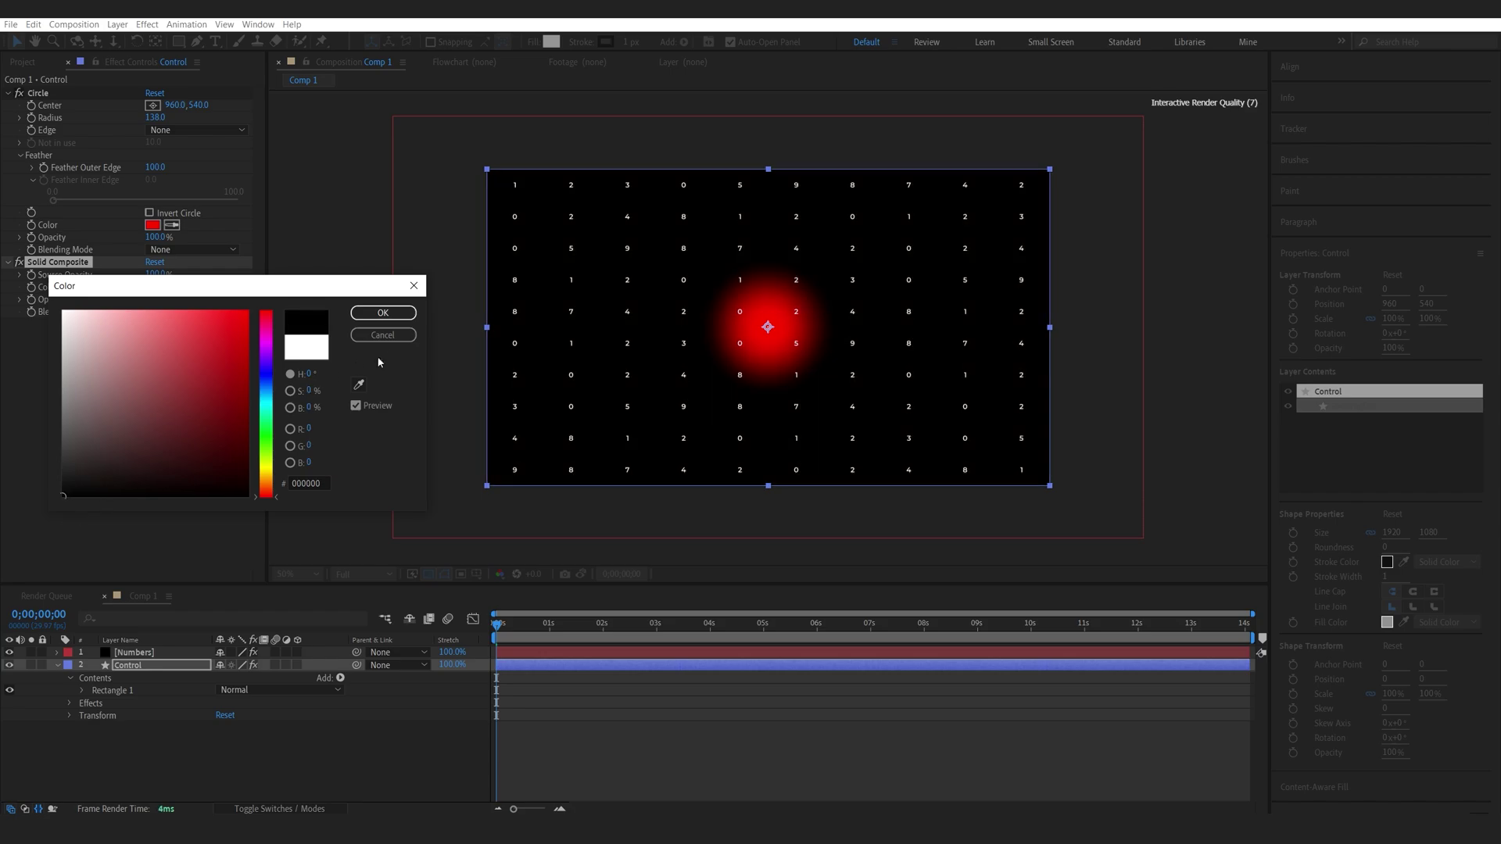
click(383, 313)
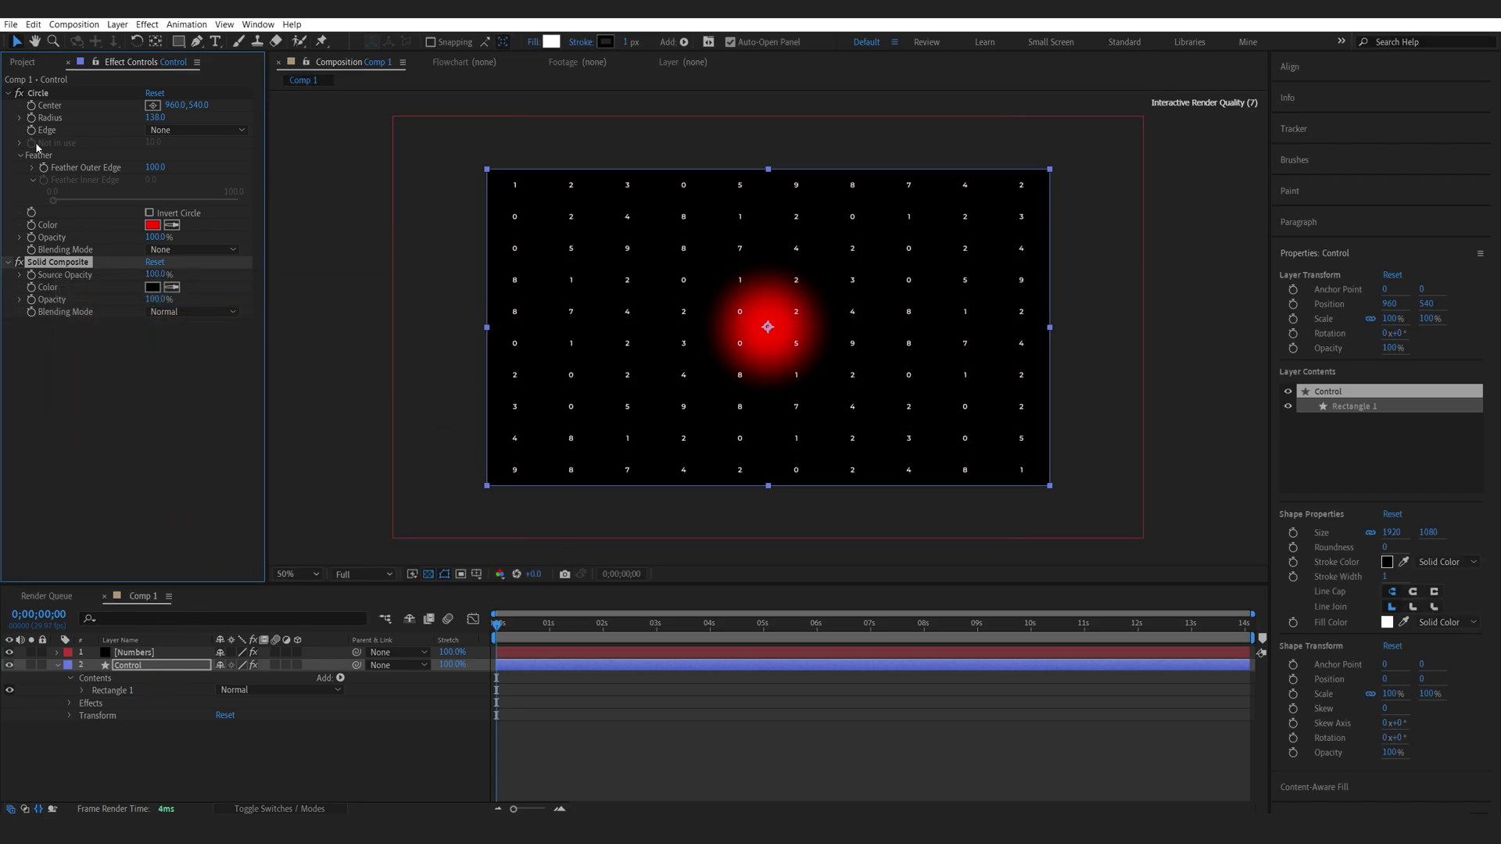
click(57, 667)
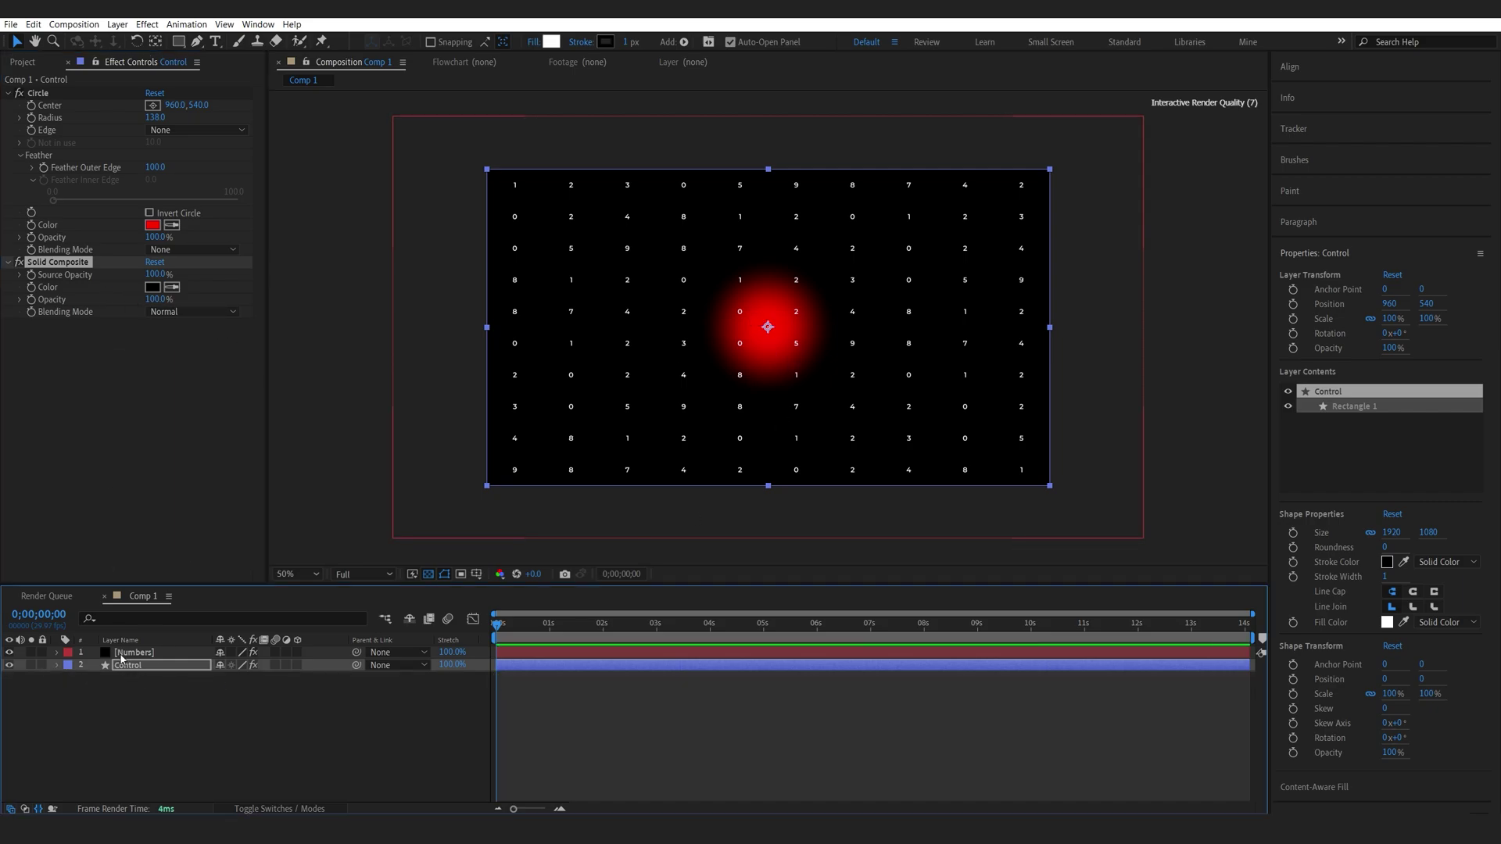
click(125, 653)
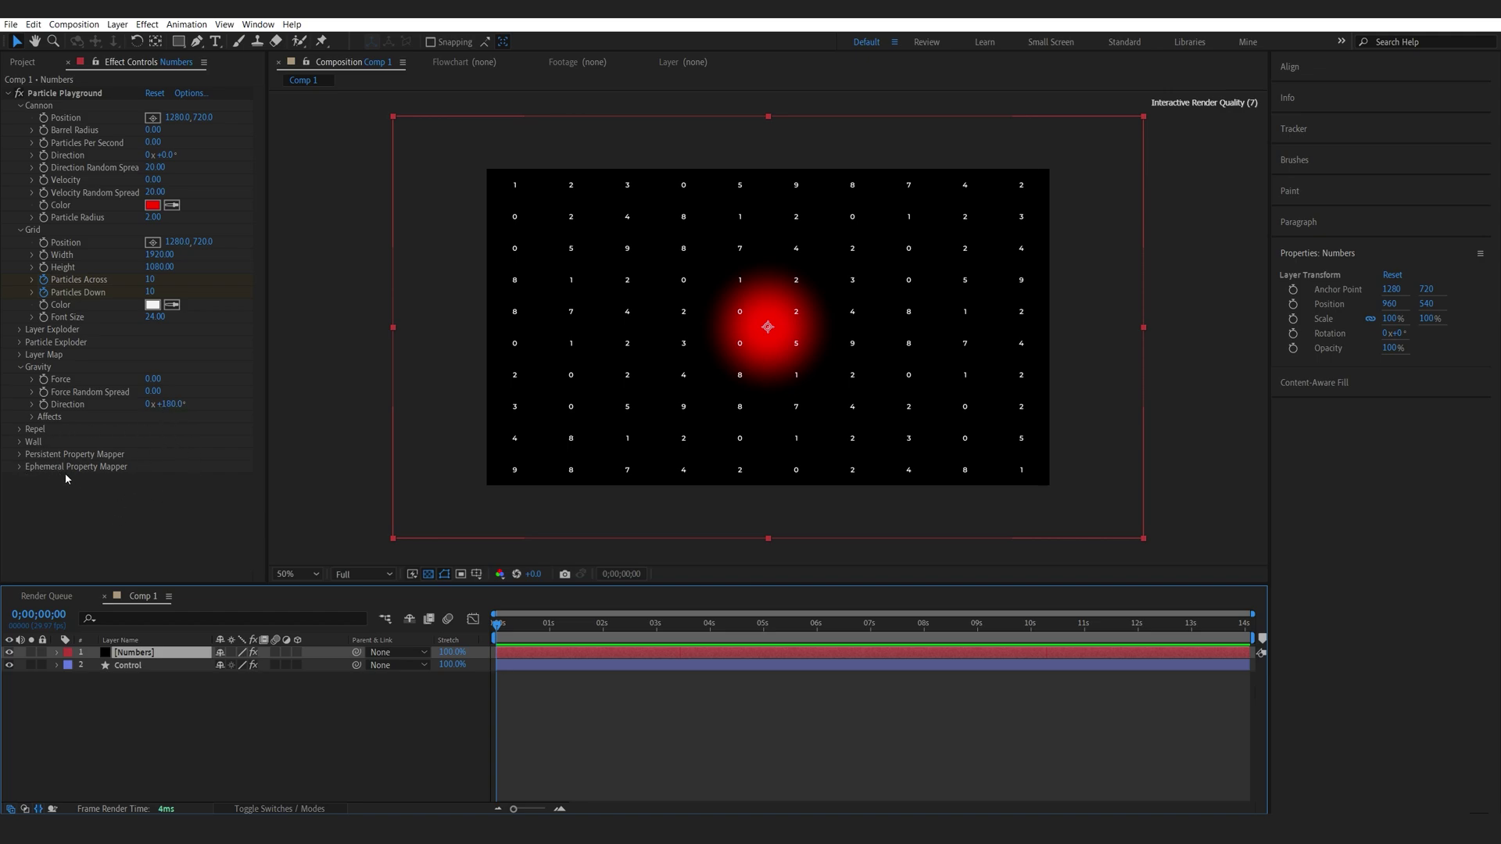
Use the Control layer's effects and masks as the Ephemeral Property Mapper map.
click(20, 468)
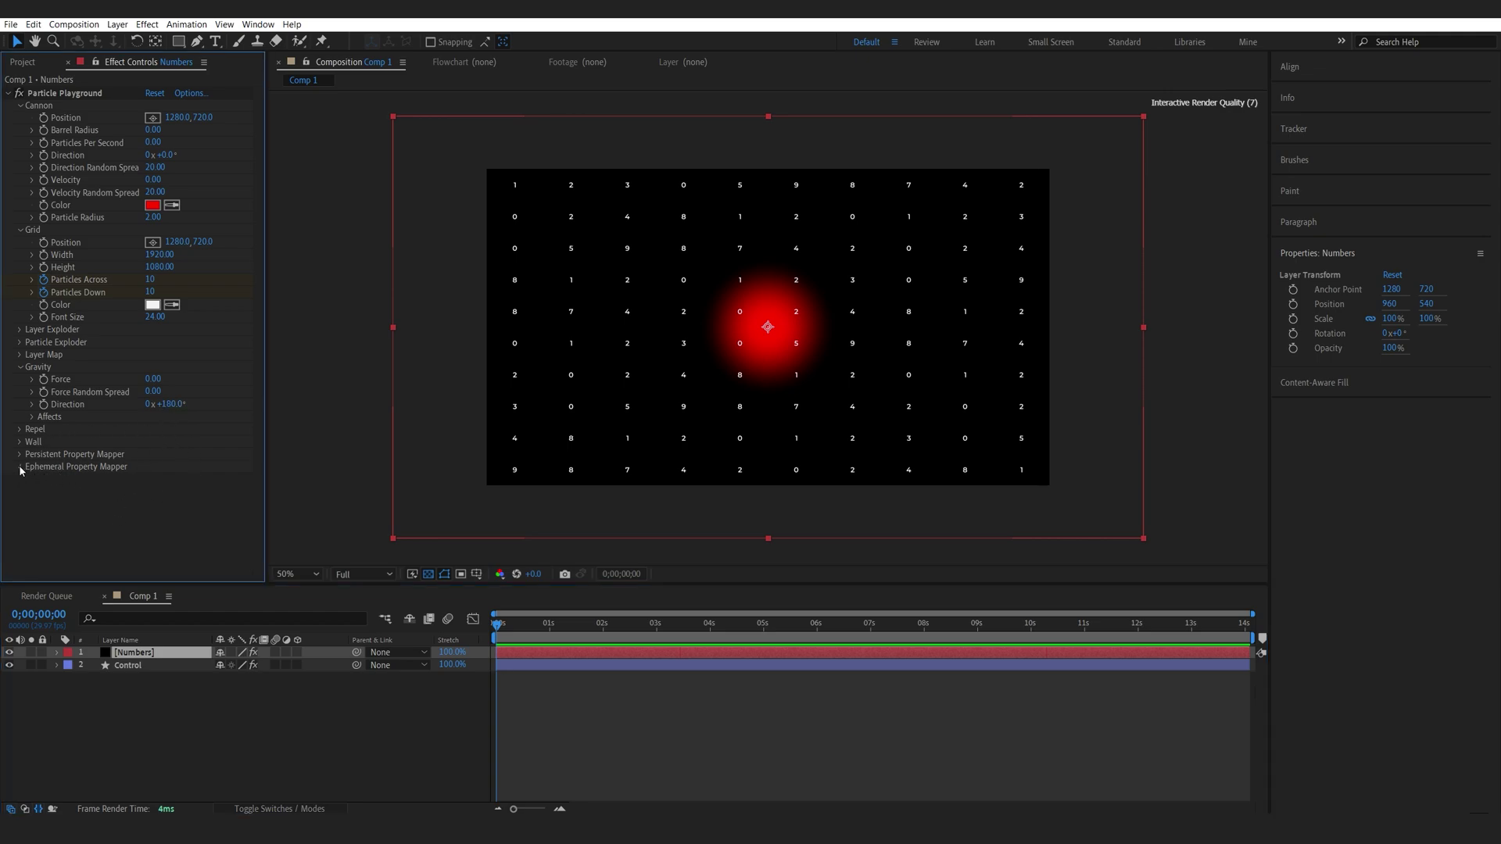
click(161, 480)
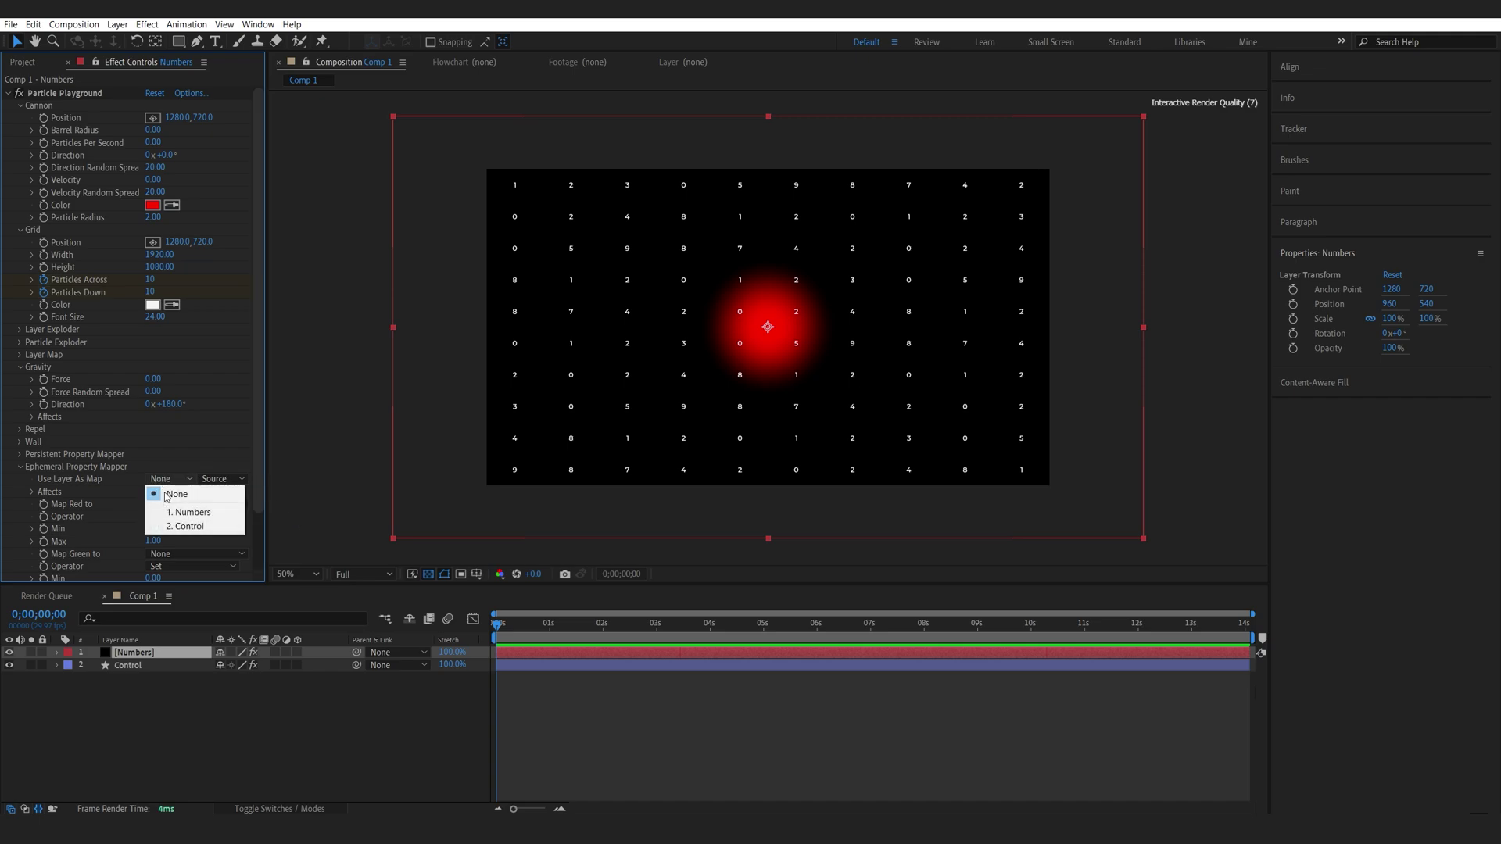
click(178, 524)
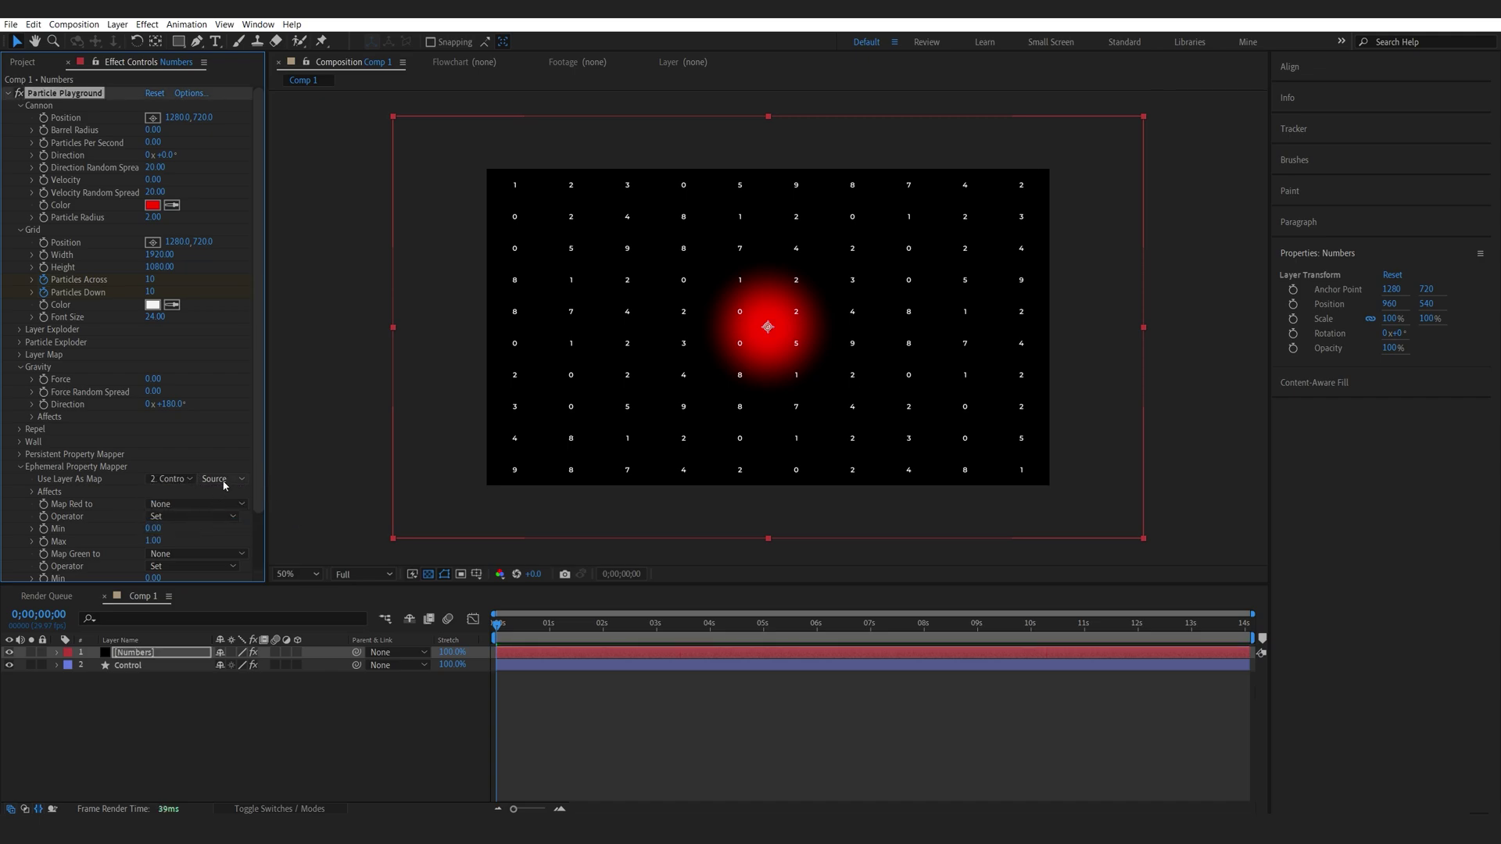
click(223, 480)
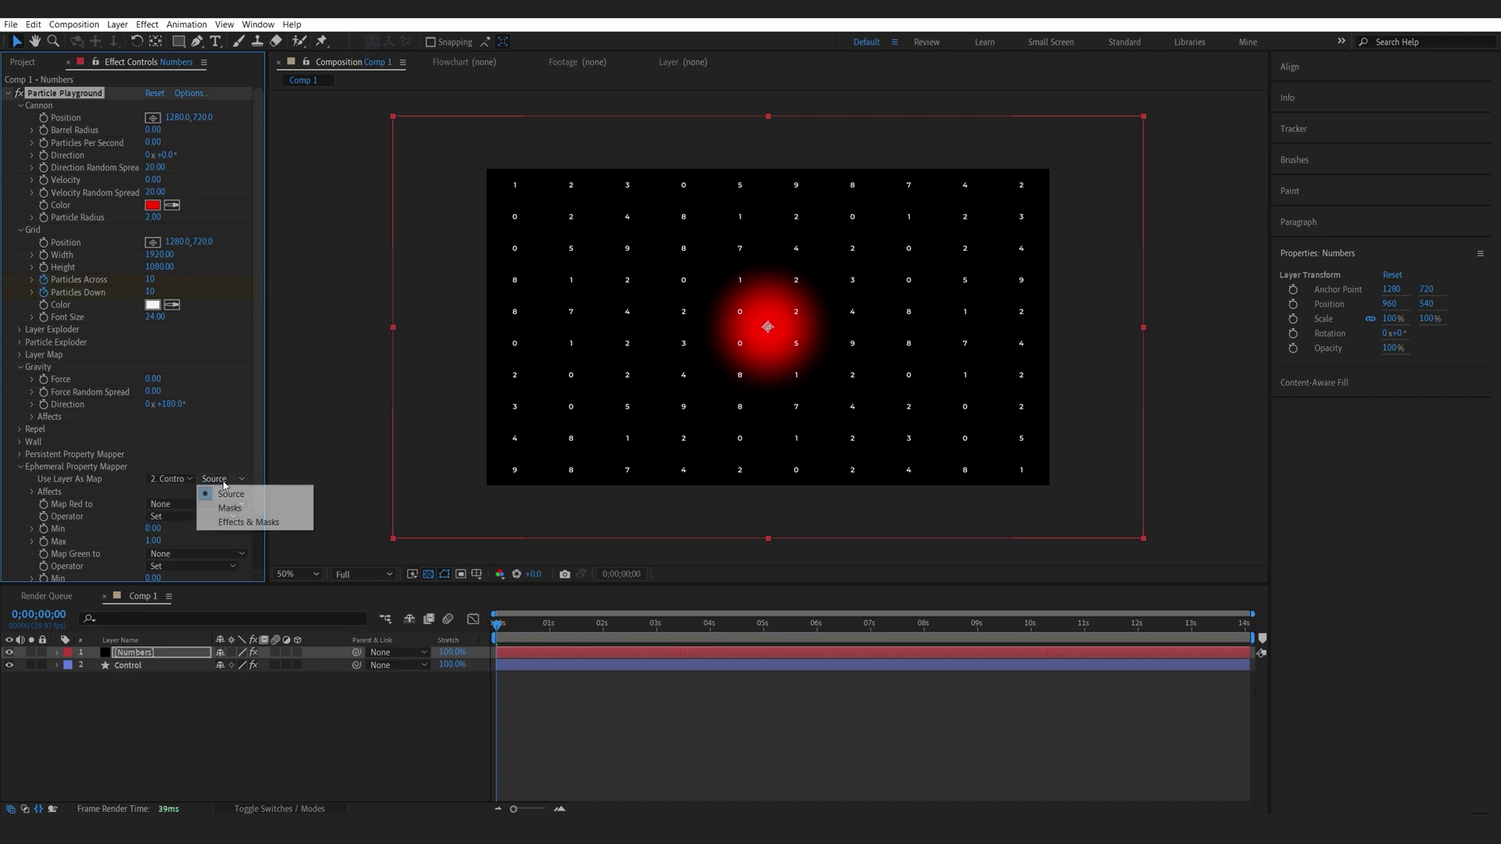
click(237, 524)
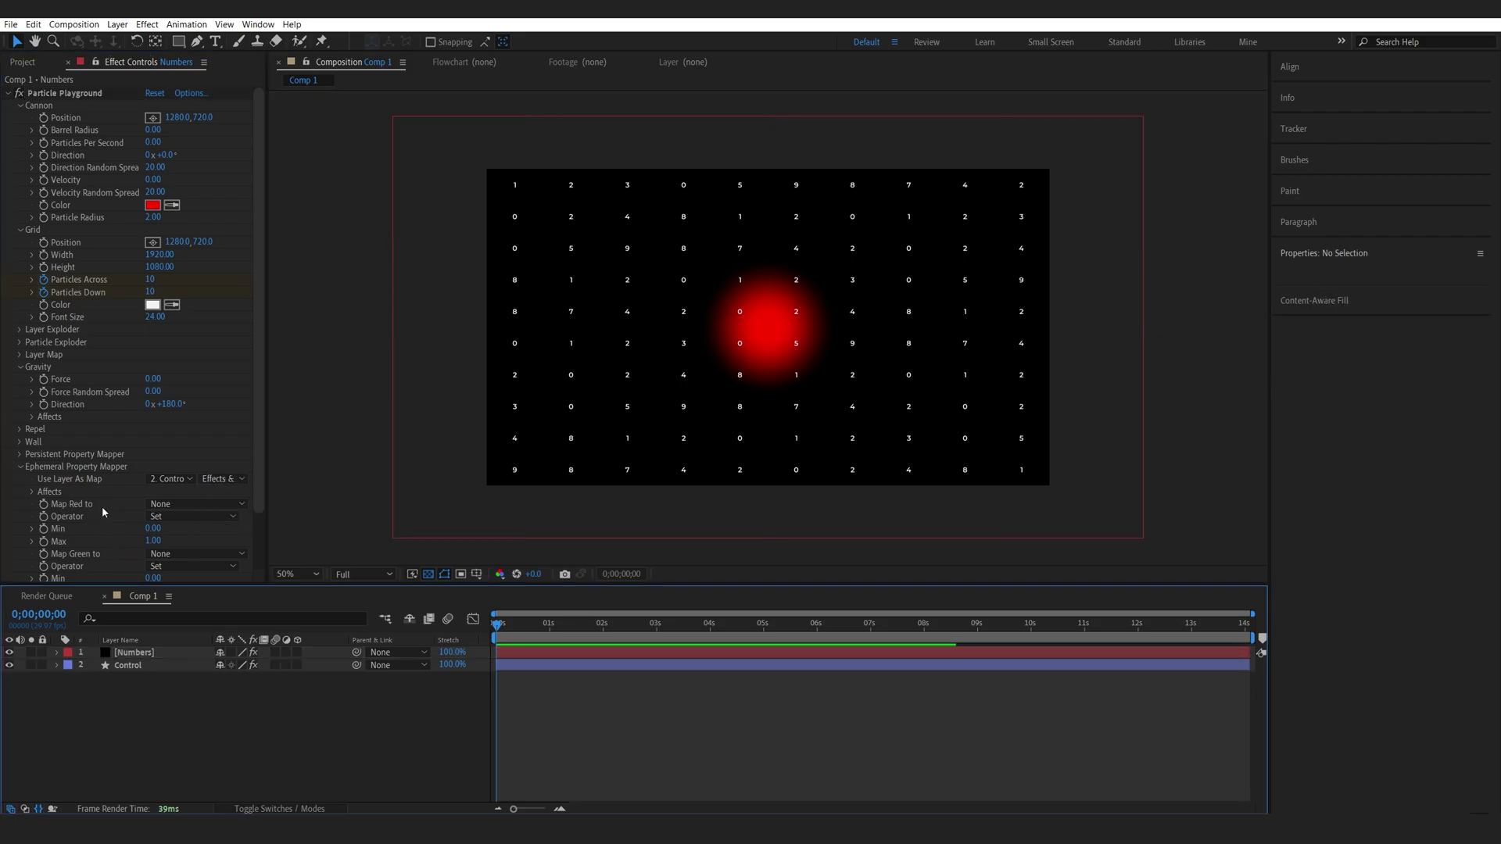
Map Red to Font Size with Min 10 and Max 40, then check the enlarged digits.
click(187, 503)
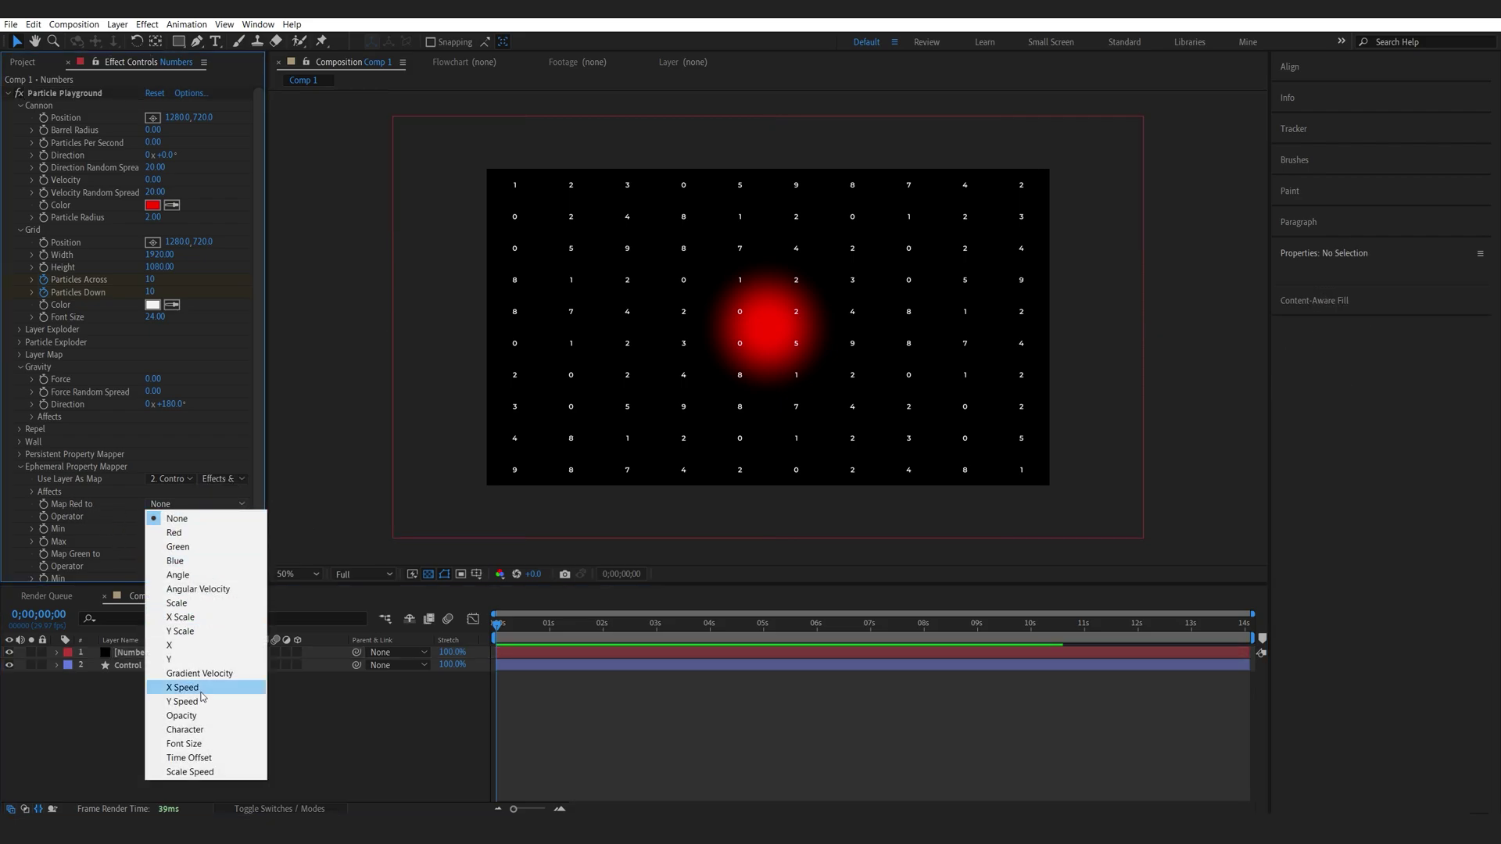
click(205, 745)
click(157, 528)
text(10)
key(Tab)
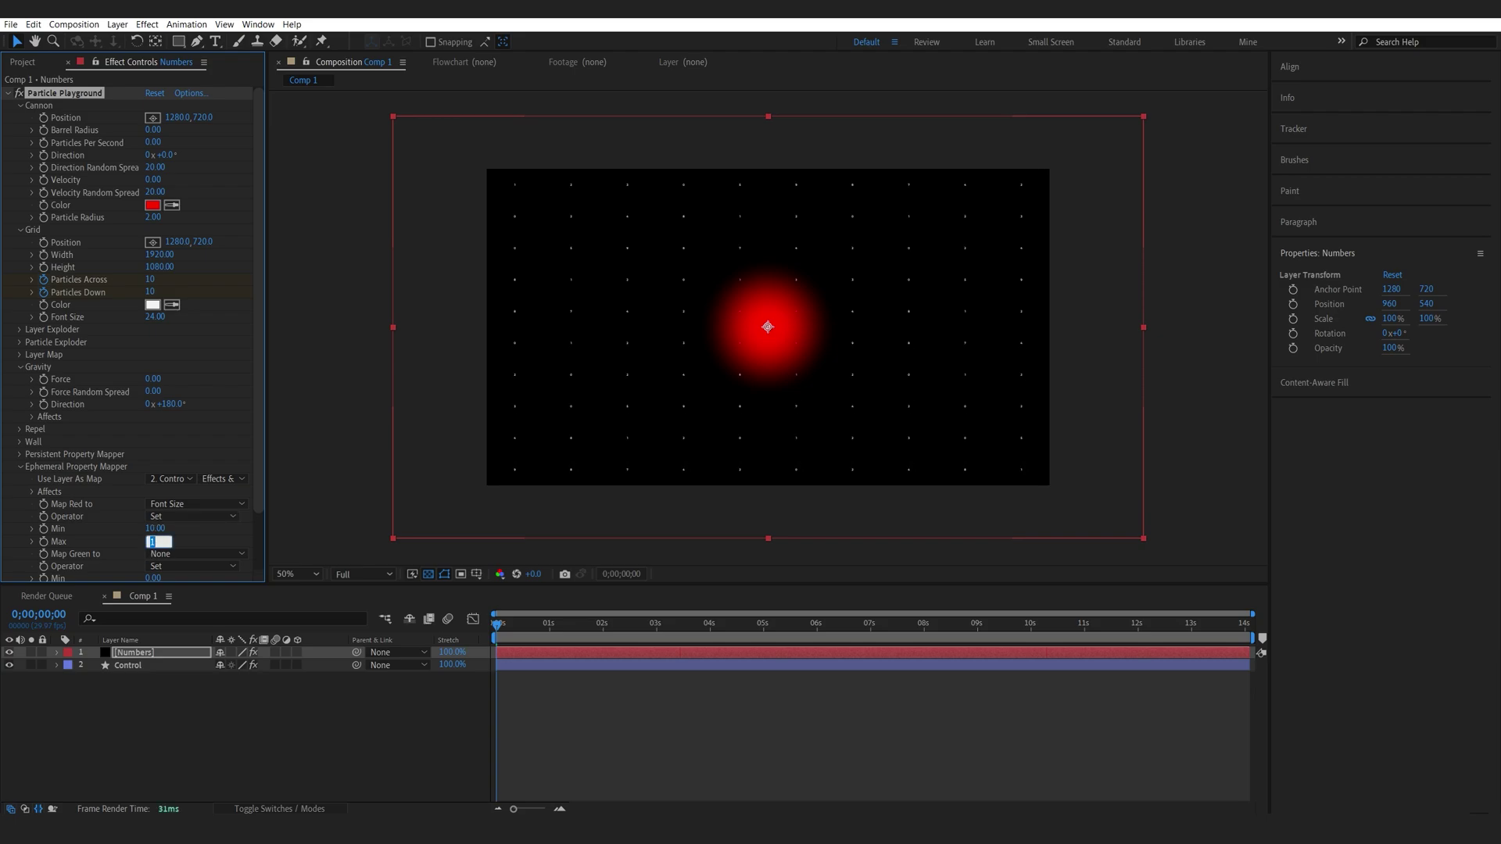
text(40)
key(Return)
key(slash)
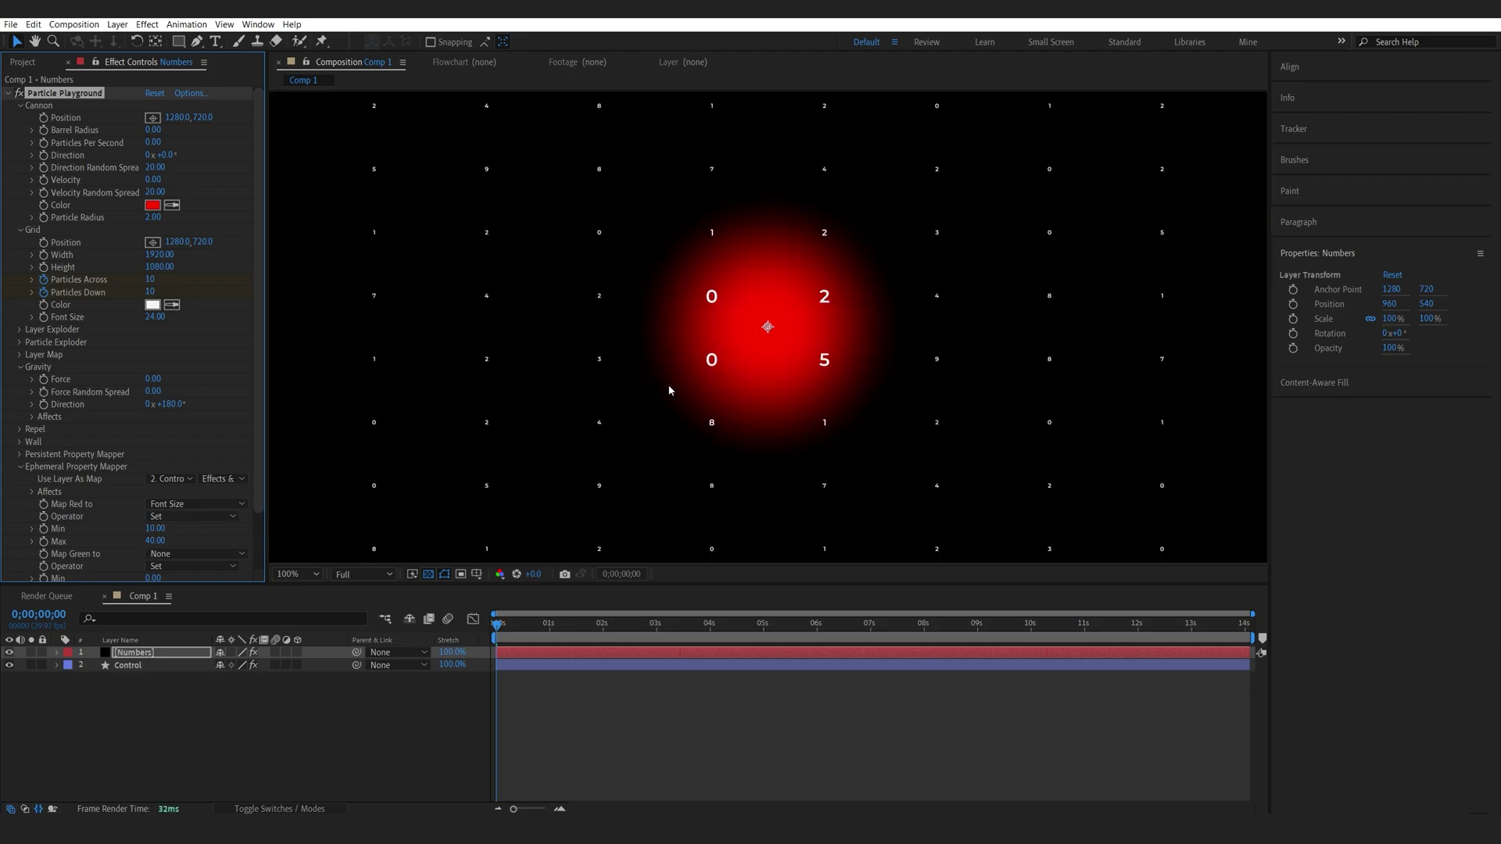
key(comma)
Select the Control layer and nudge its Circle effect centre to test the red glow.
click(127, 665)
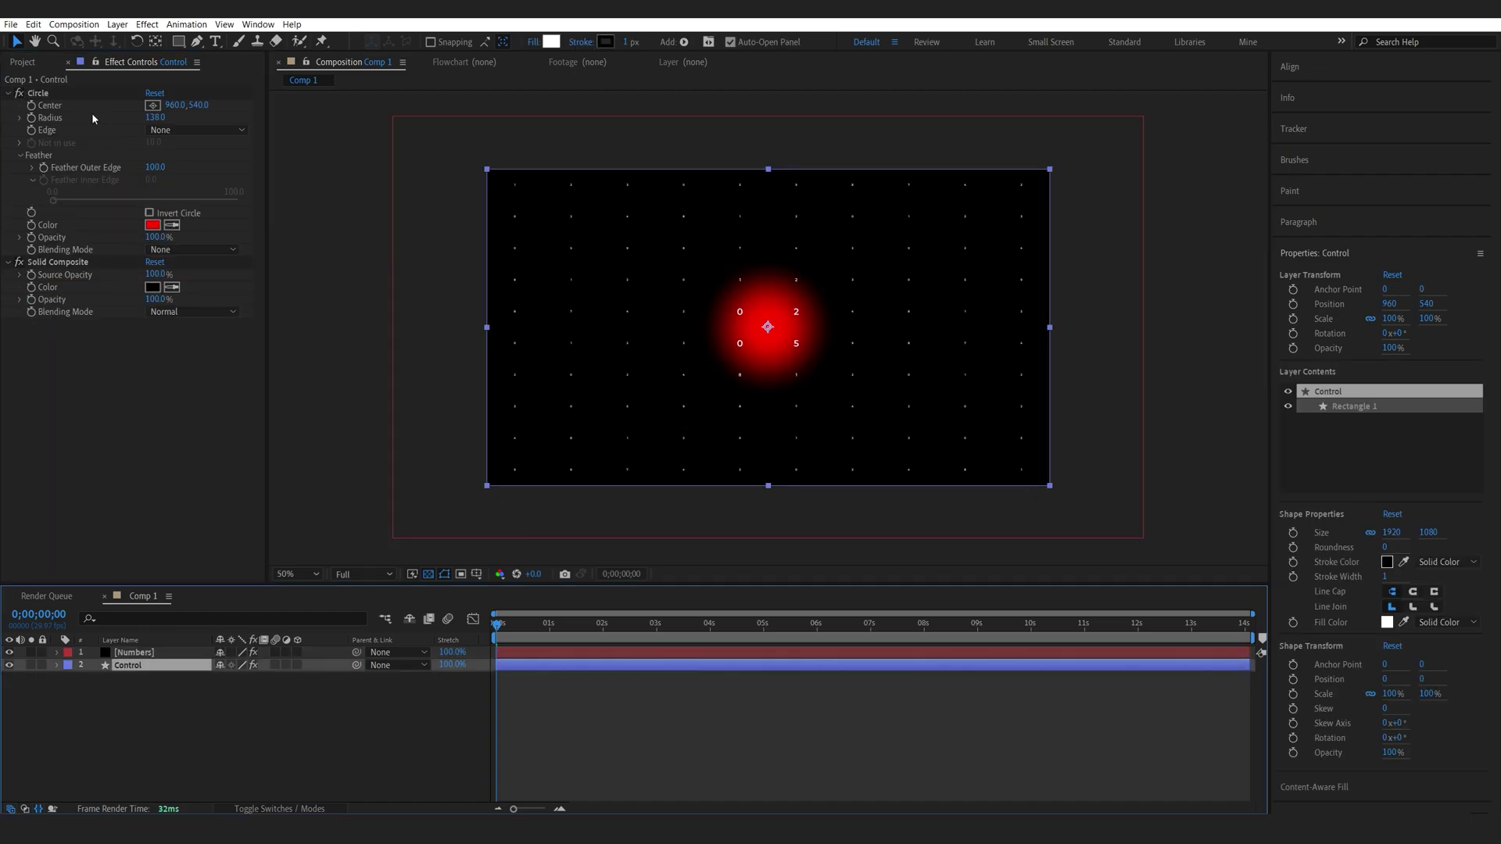
click(38, 93)
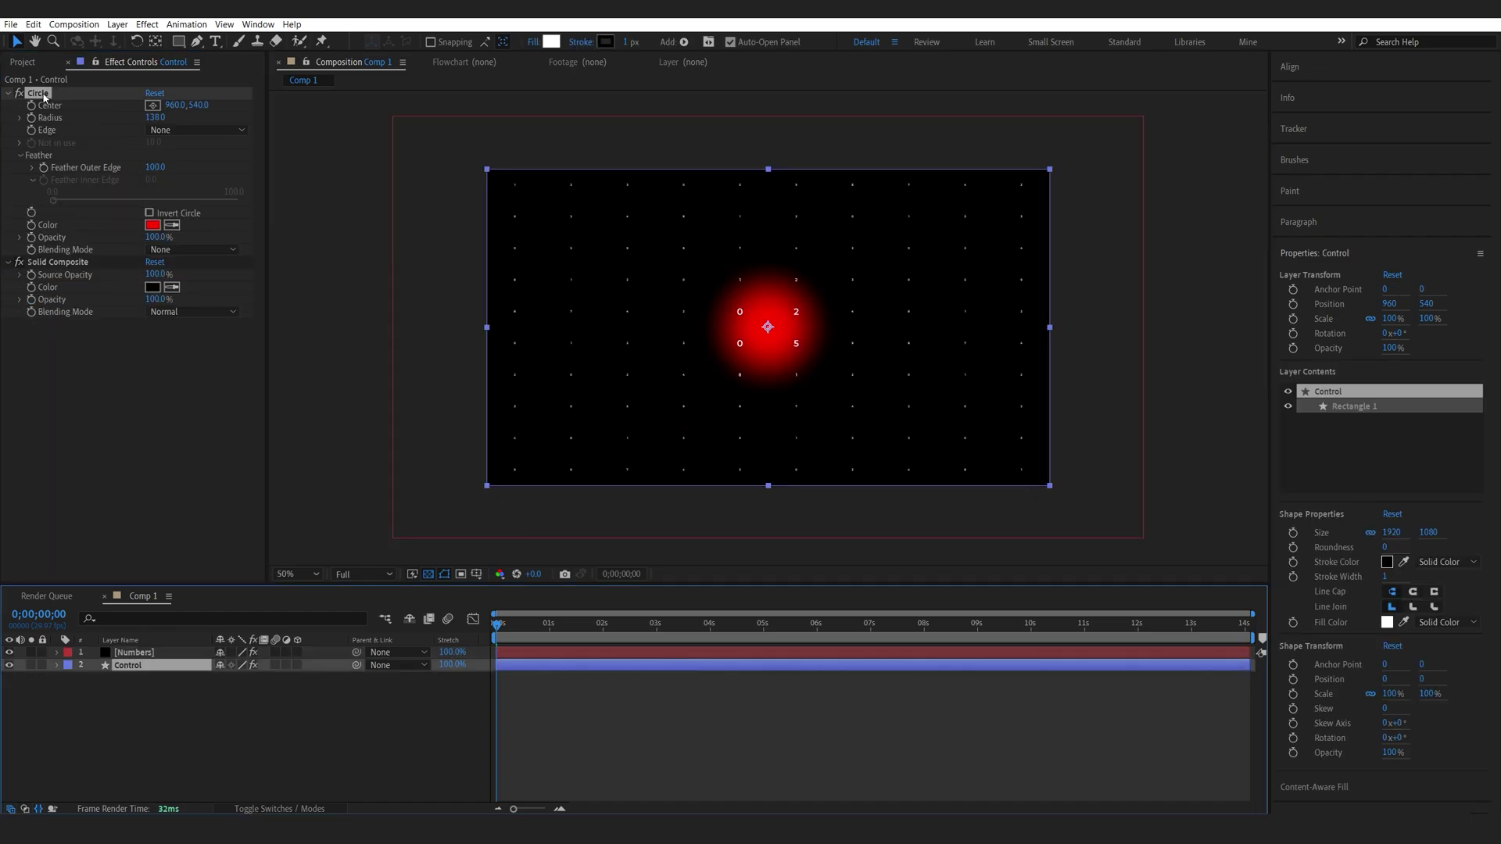
mouse_move(767, 331)
mouse_down()
mouse_move(659, 324)
mouse_move(599, 345)
mouse_move(586, 408)
mouse_move(606, 434)
mouse_move(727, 431)
mouse_move(907, 401)
mouse_move(941, 283)
mouse_move(876, 247)
mouse_move(700, 305)
mouse_move(765, 367)
mouse_move(768, 328)
mouse_up()
On Numbers, set the mapped Font Size minimum to 20 and maximum to 63.
click(768, 328)
click(154, 496)
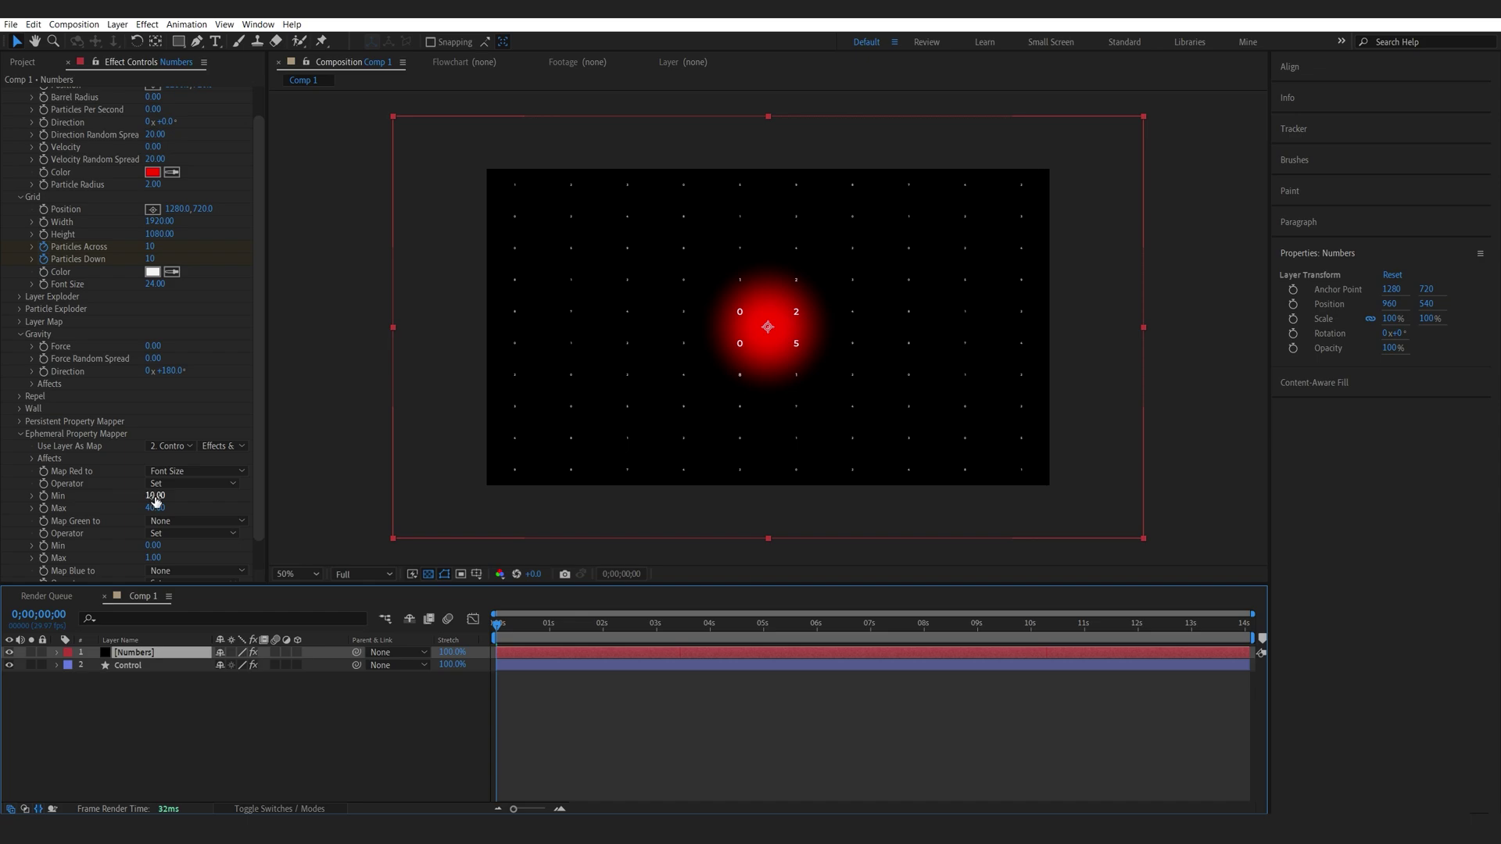
text(20)
key(Return)
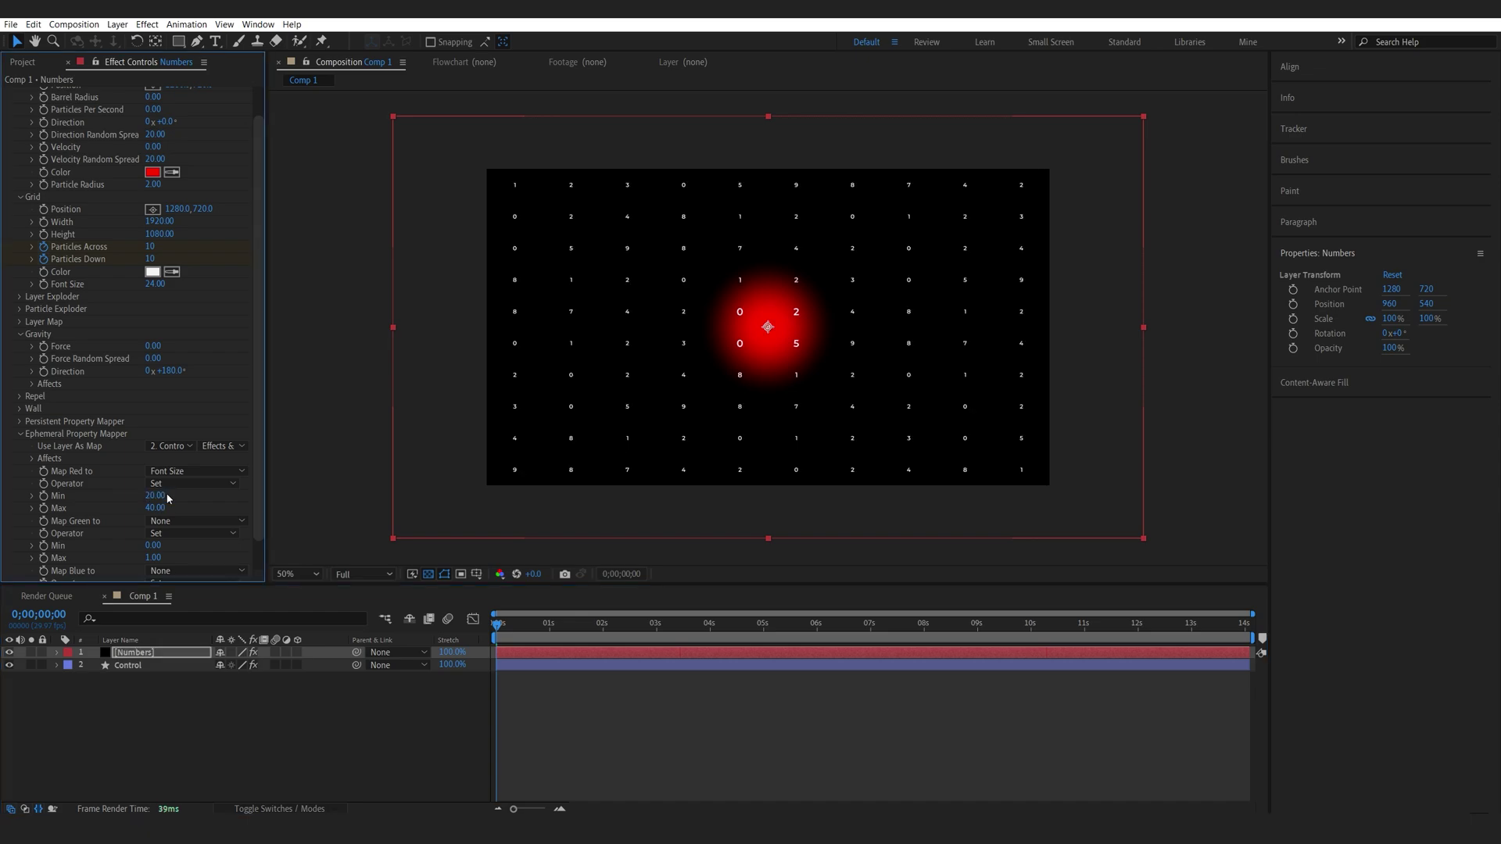
drag(156, 508, 177, 506)
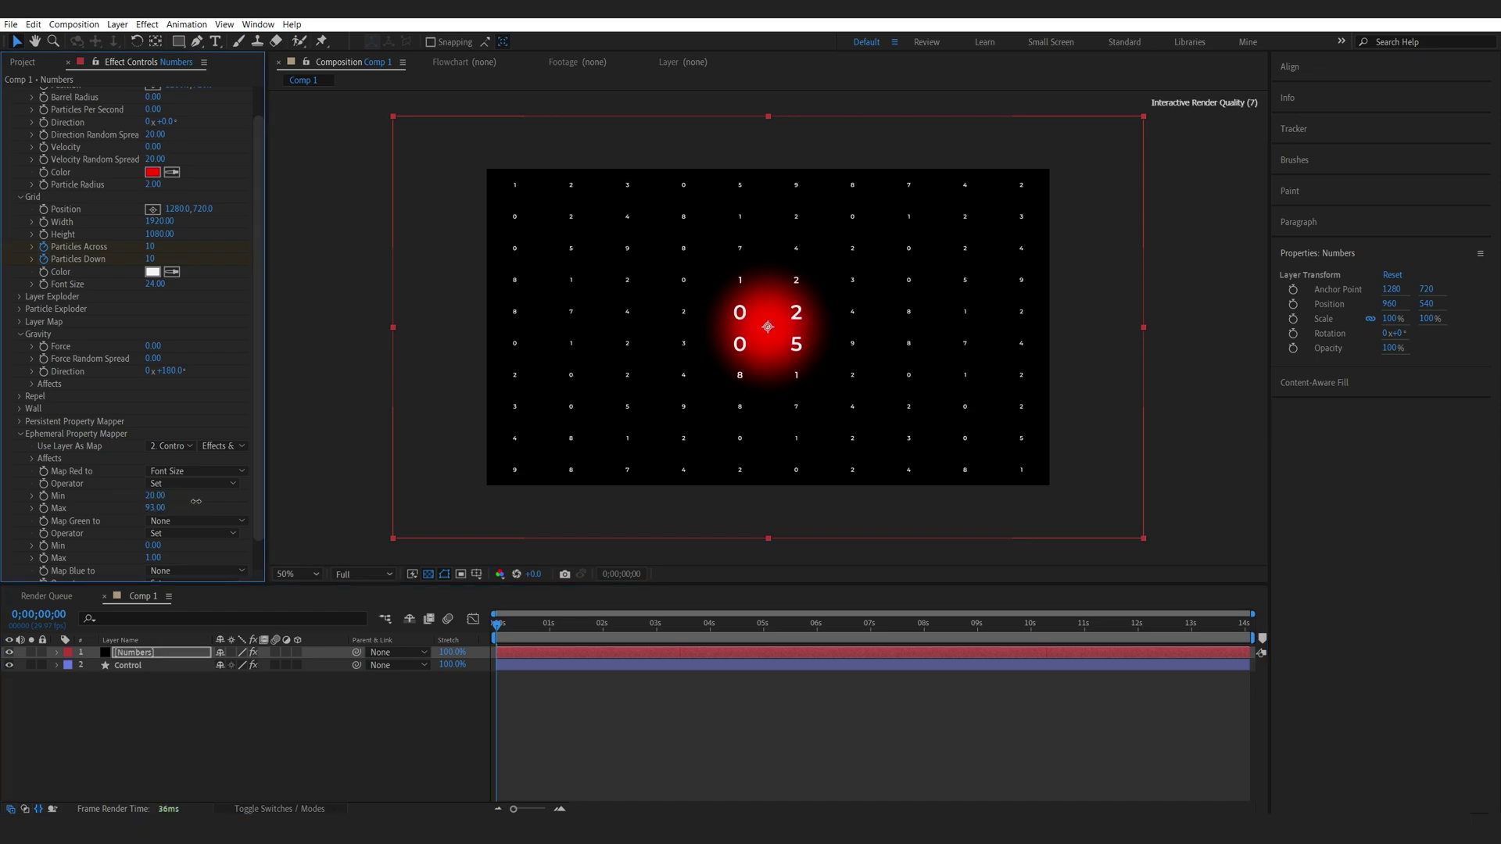
scroll(155, 292, up, 1)
Set the Particle Playground grid to 15 particles across and 15 down.
click(149, 279)
text(15)
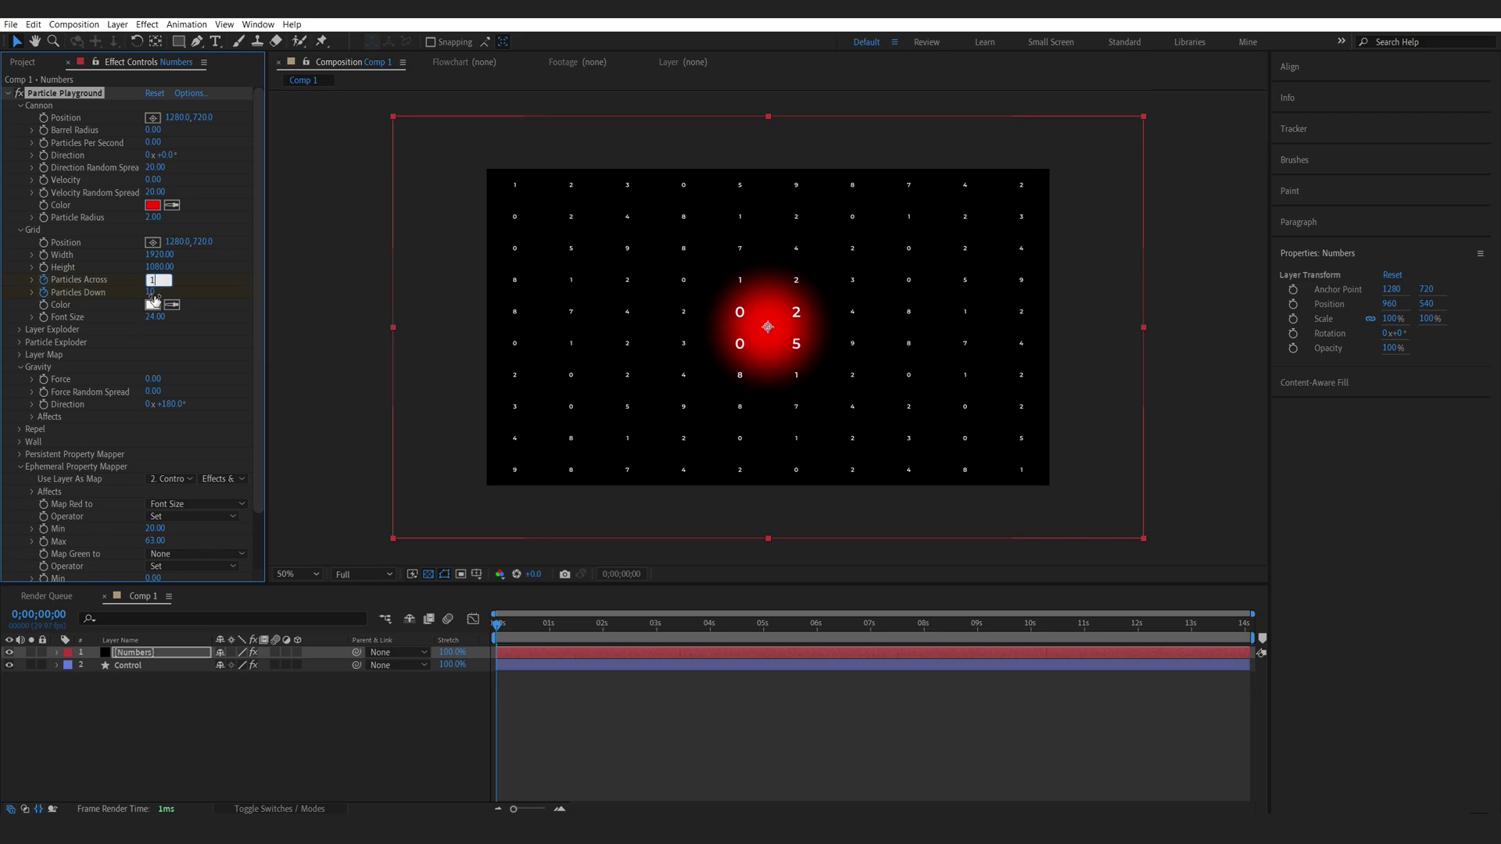
key(Tab)
text(15)
key(Return)
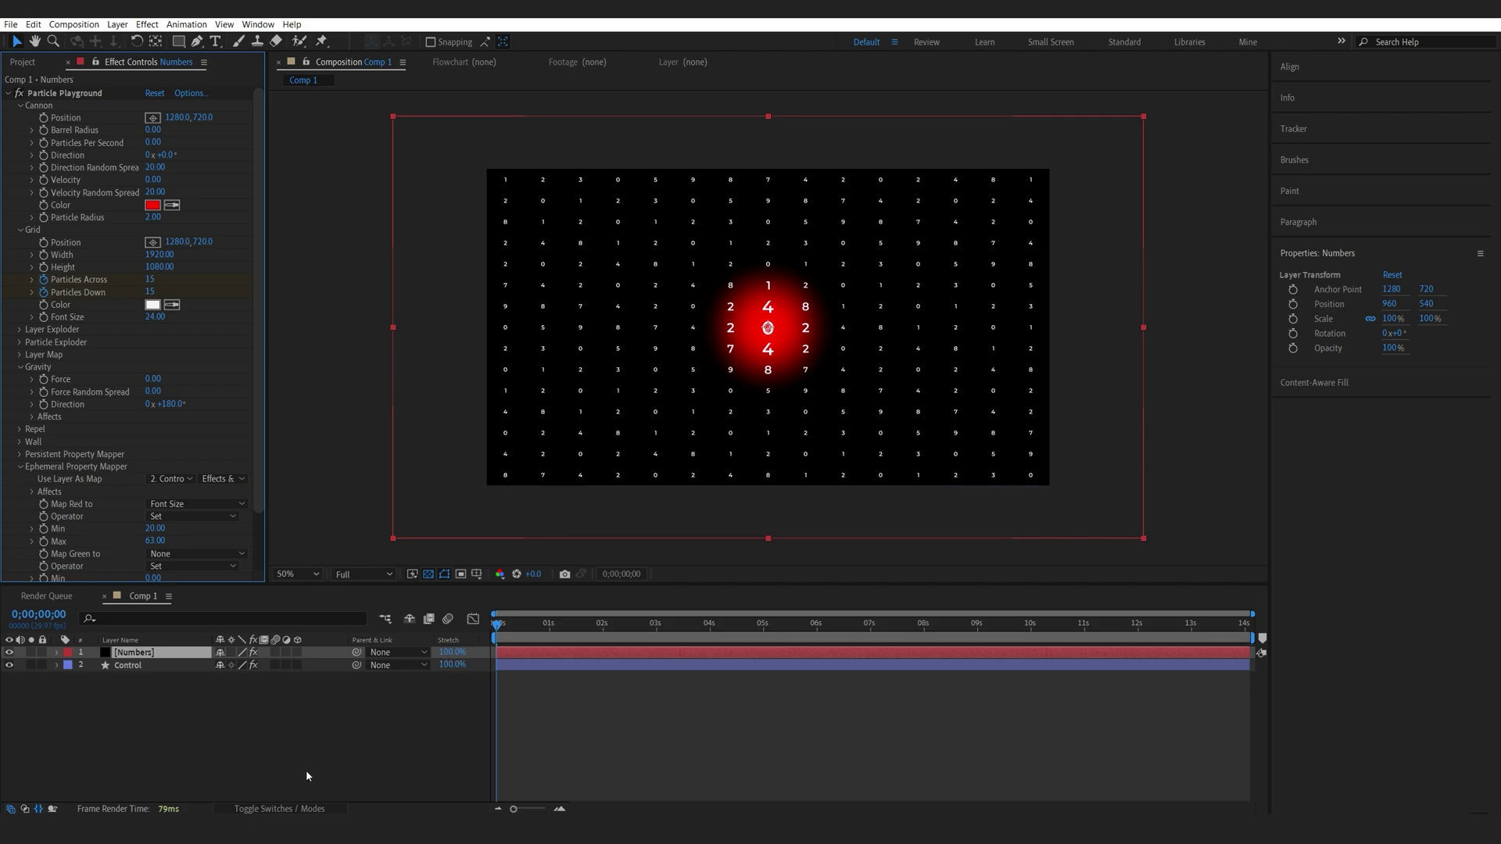
click(190, 712)
Add a new Null Object layer, Null 1, to the composition.
right_click(210, 695)
mouse_move(271, 545)
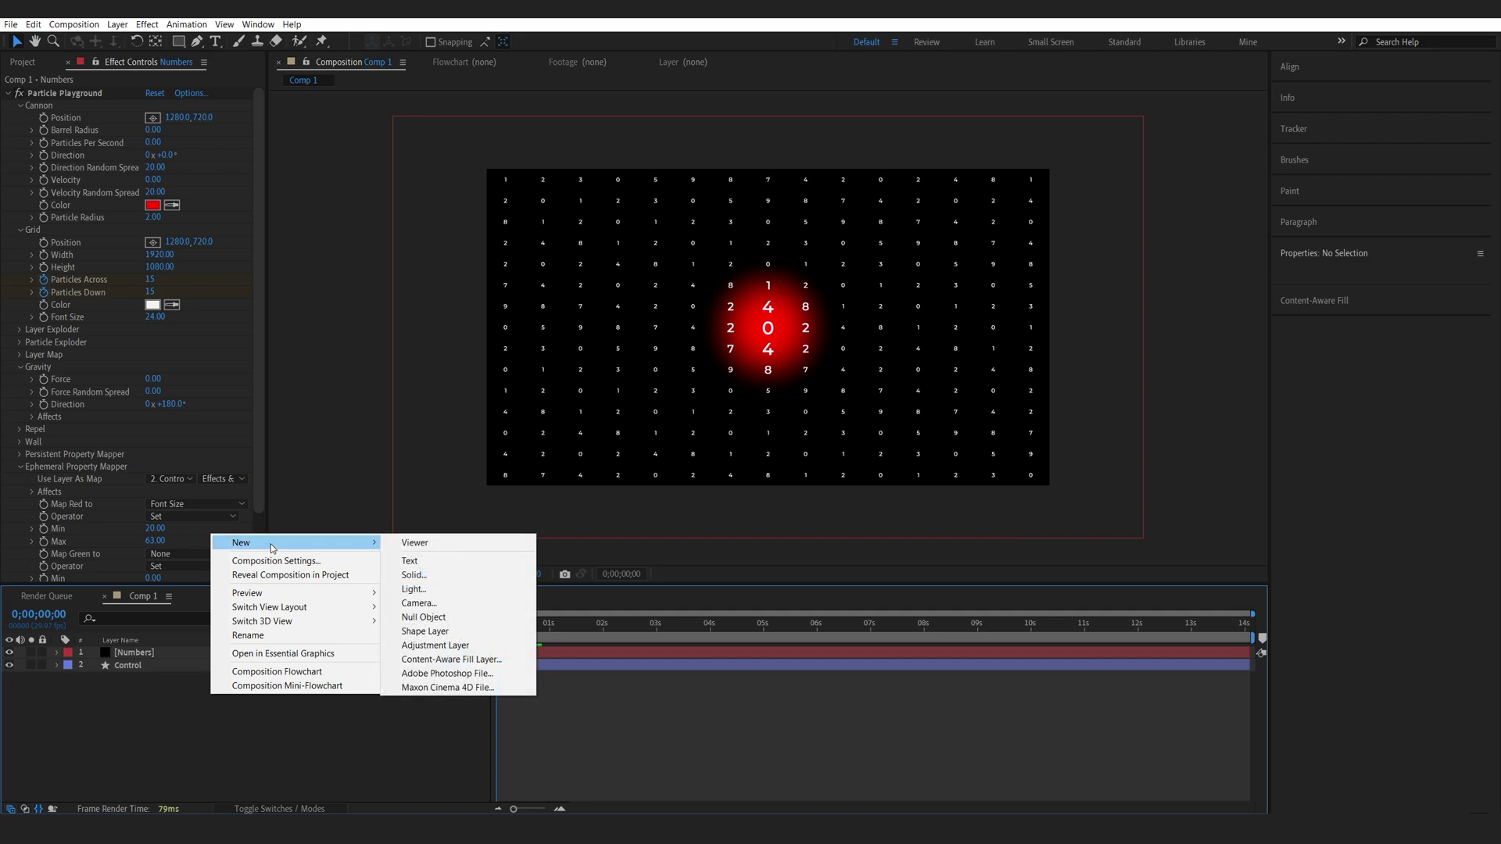
click(438, 619)
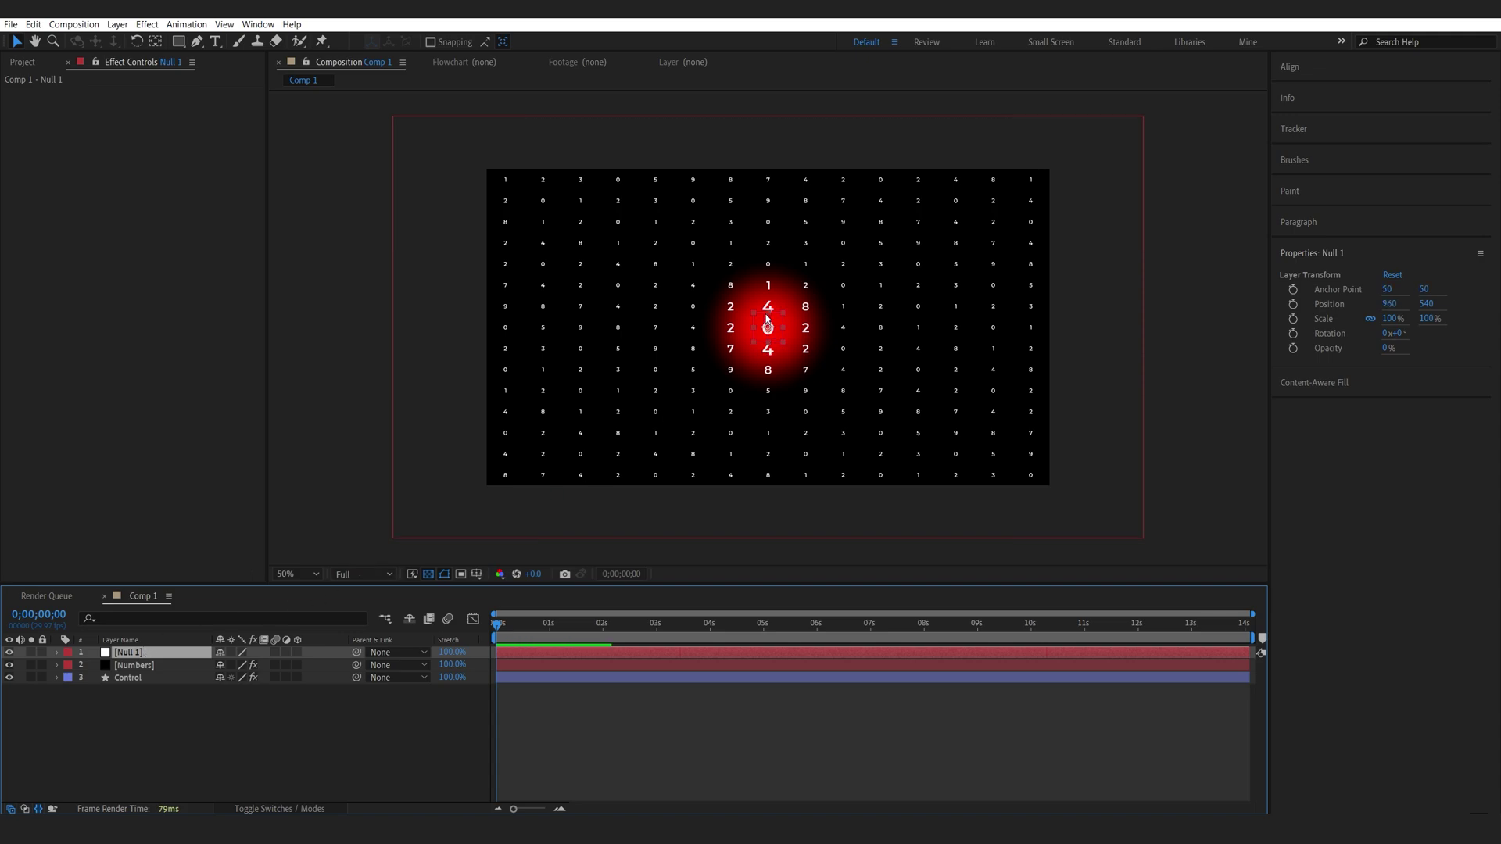
Solo Null 1 briefly to inspect it, then expand the Control layer's effects.
key(slash)
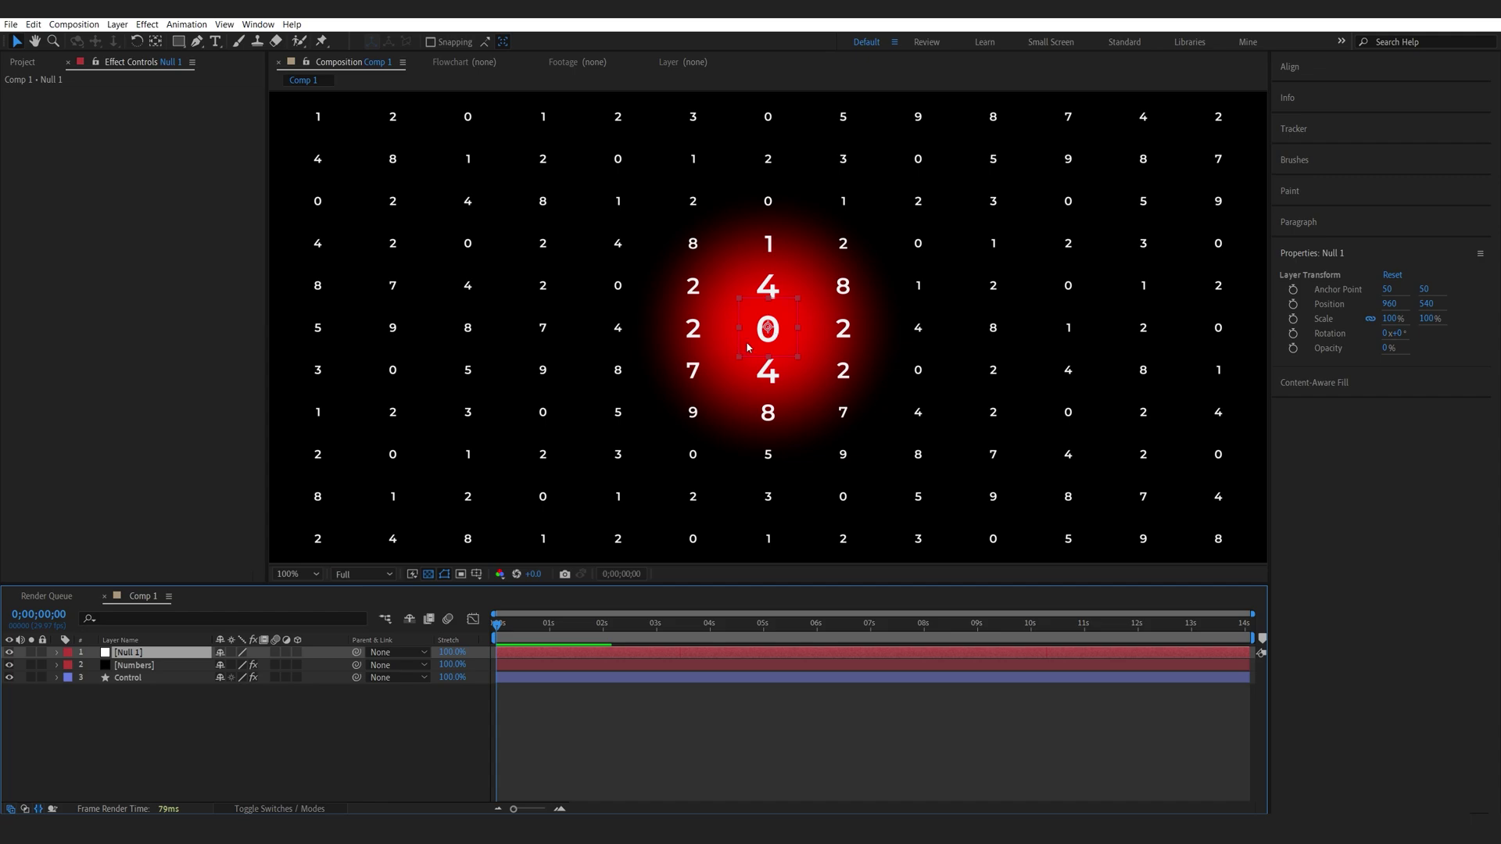
scroll(733, 358, down, 2)
click(31, 651)
scroll(714, 362, up, 2)
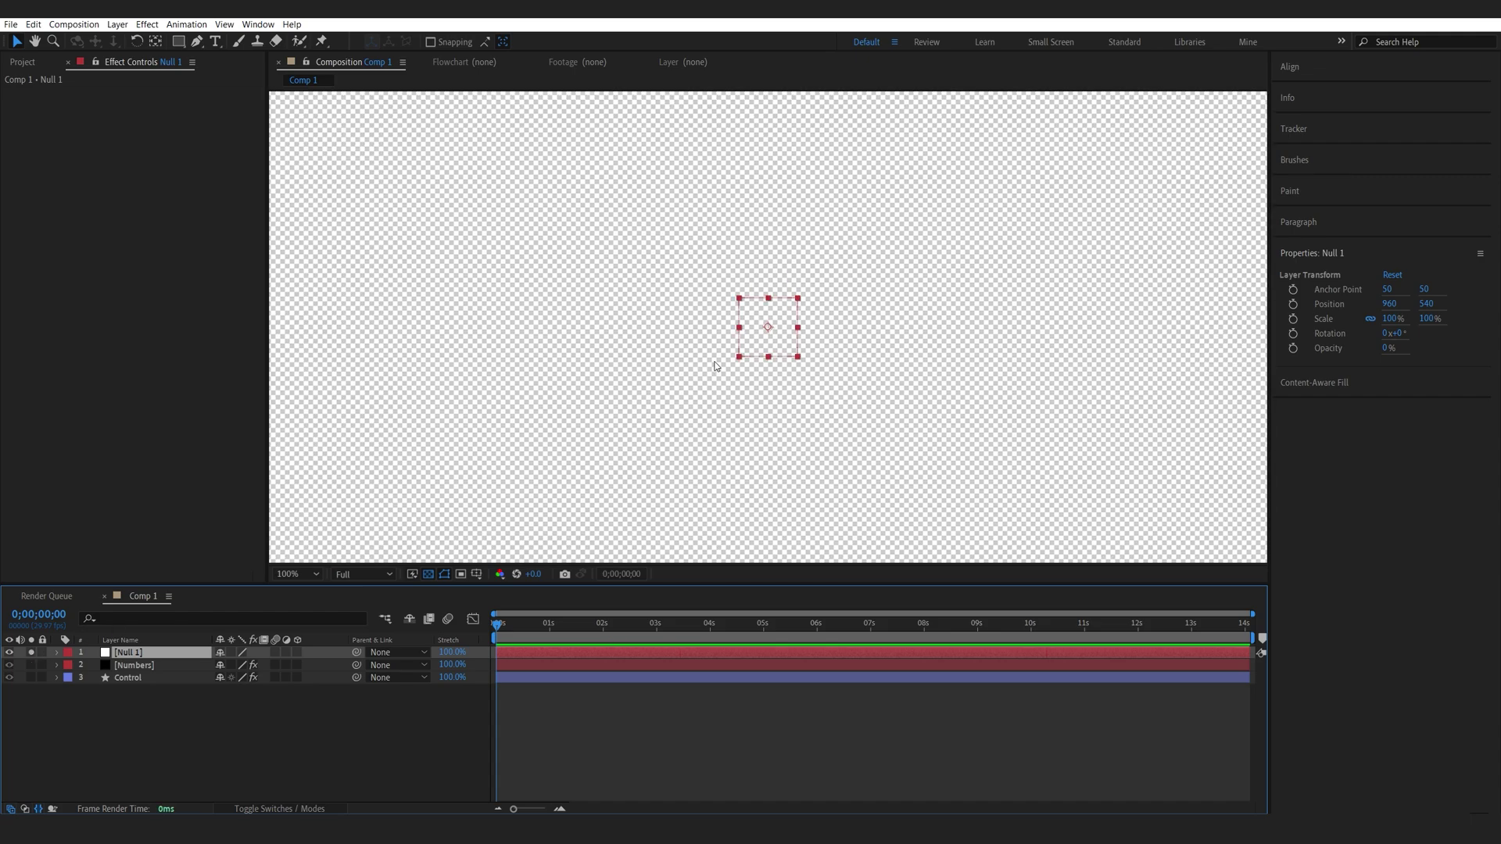
scroll(768, 331, down, 2)
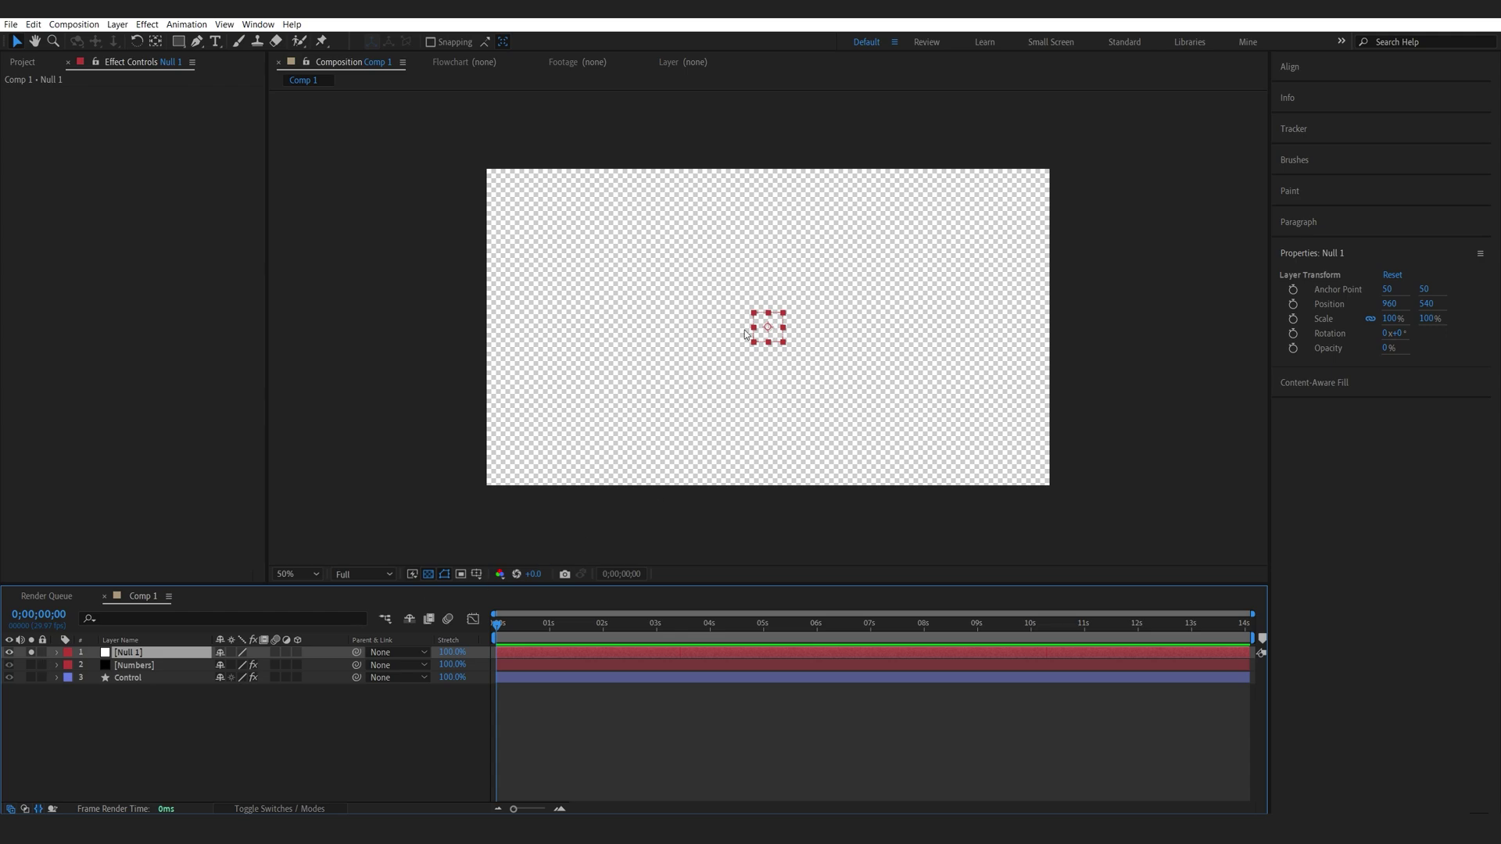
click(30, 651)
click(57, 677)
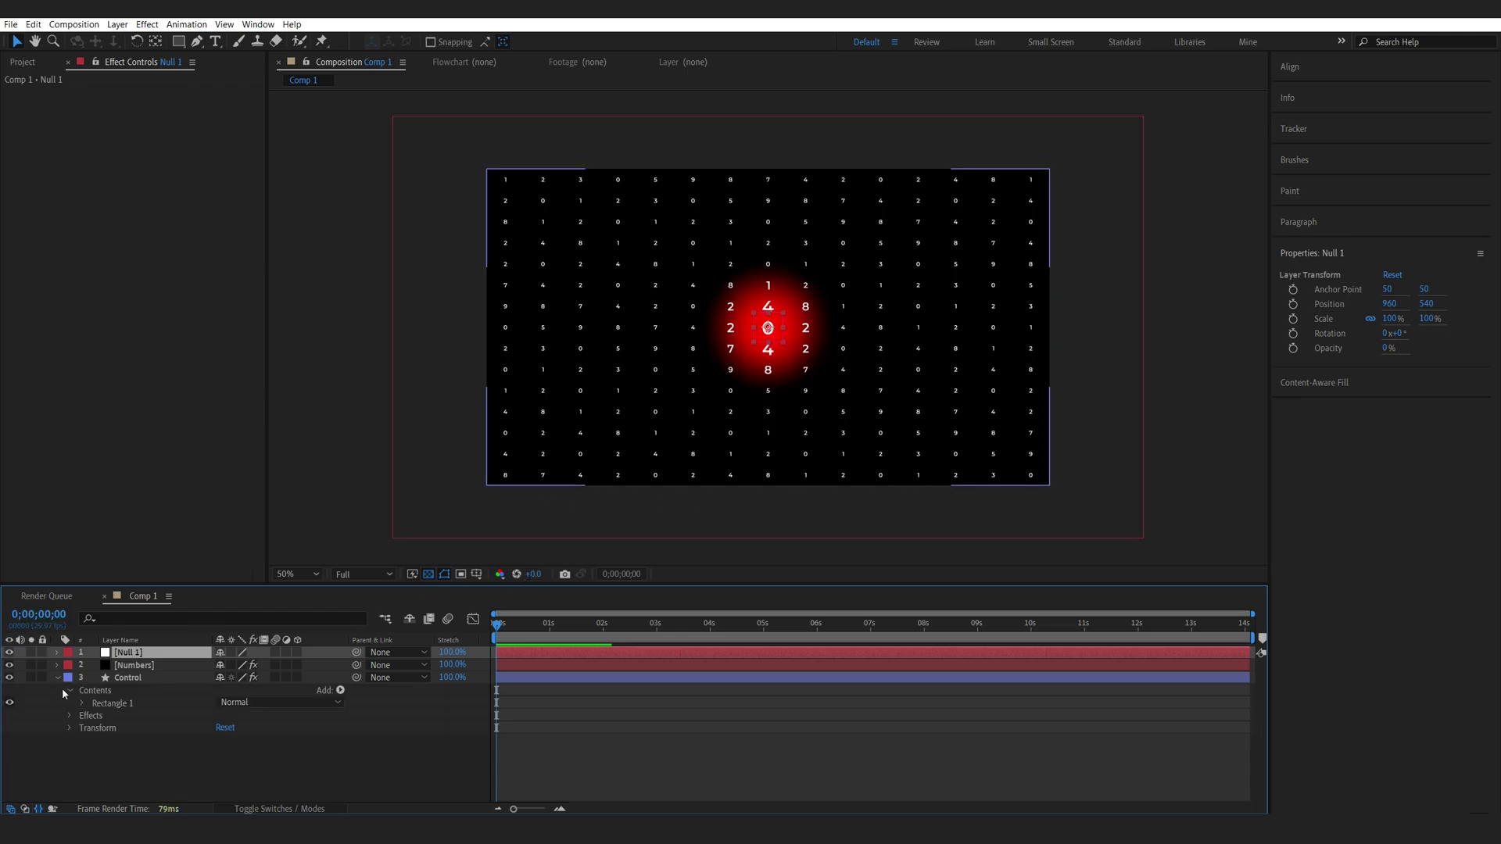
click(70, 716)
Pick-whip the Control Circle Center to Null 1's Position.
click(83, 729)
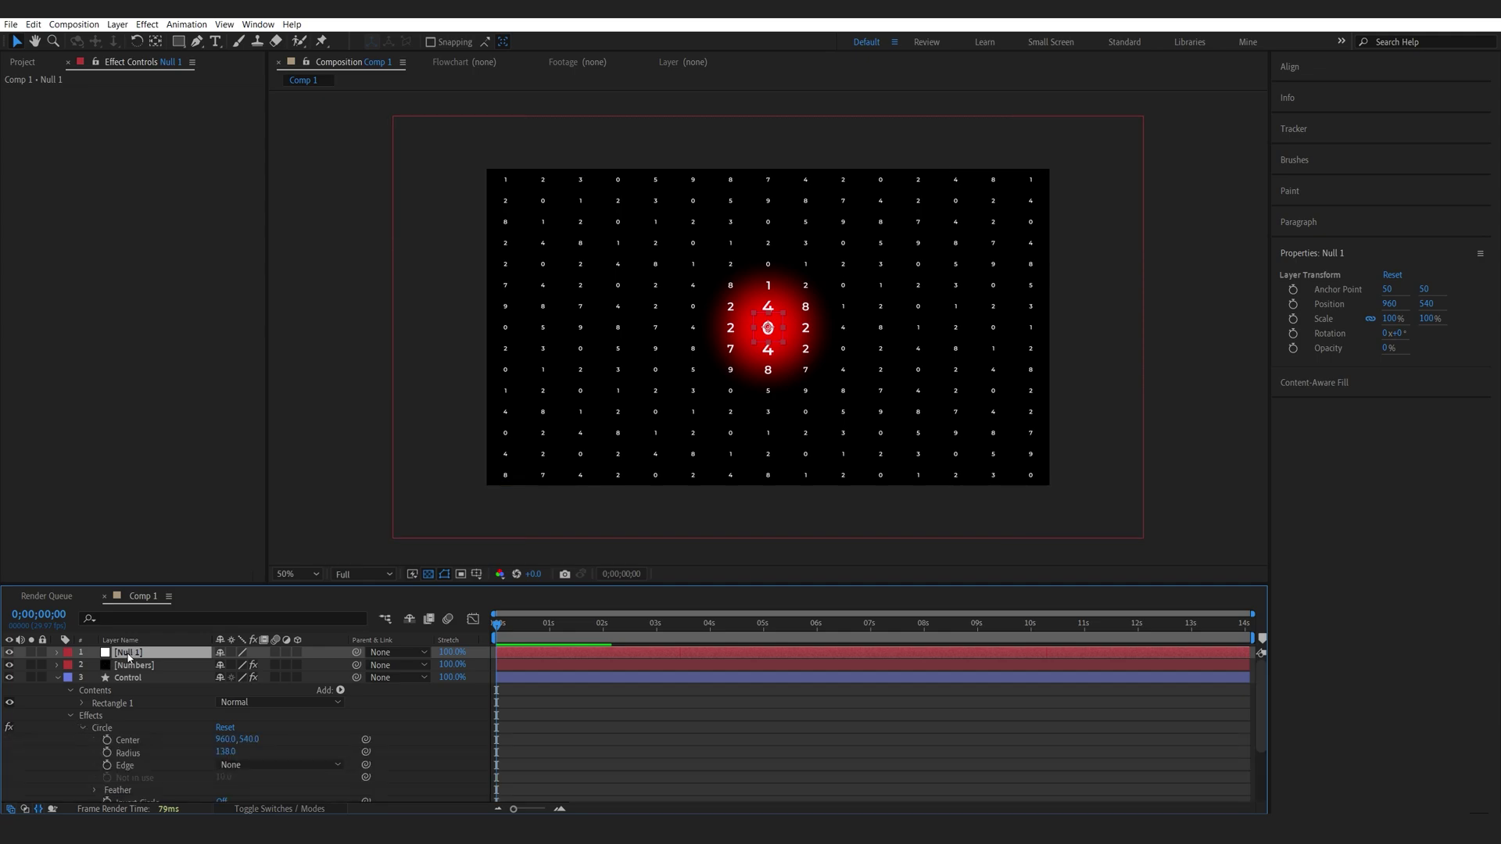
key(p)
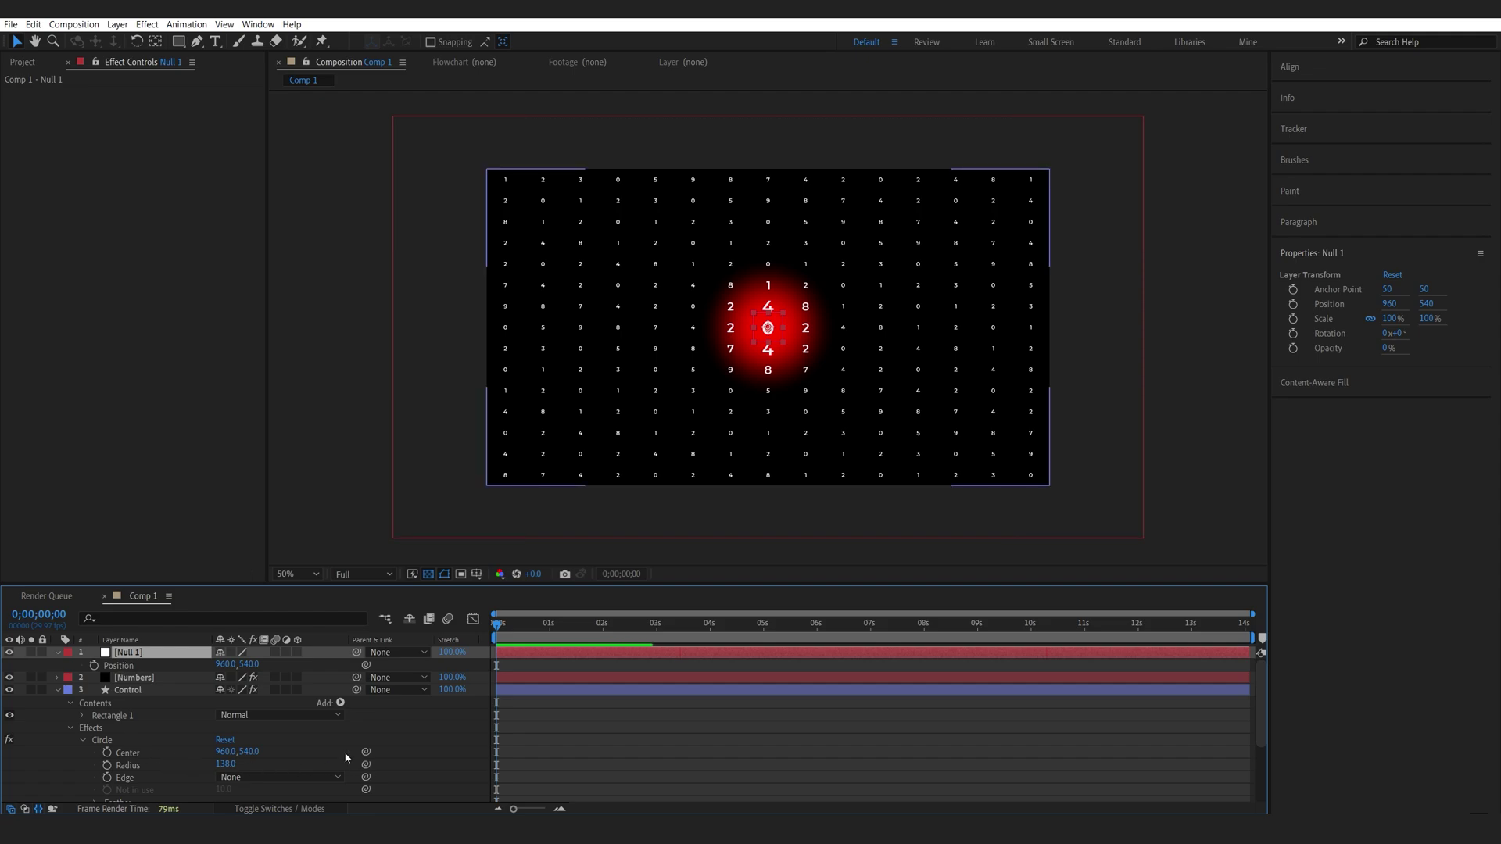
drag(366, 755, 130, 662)
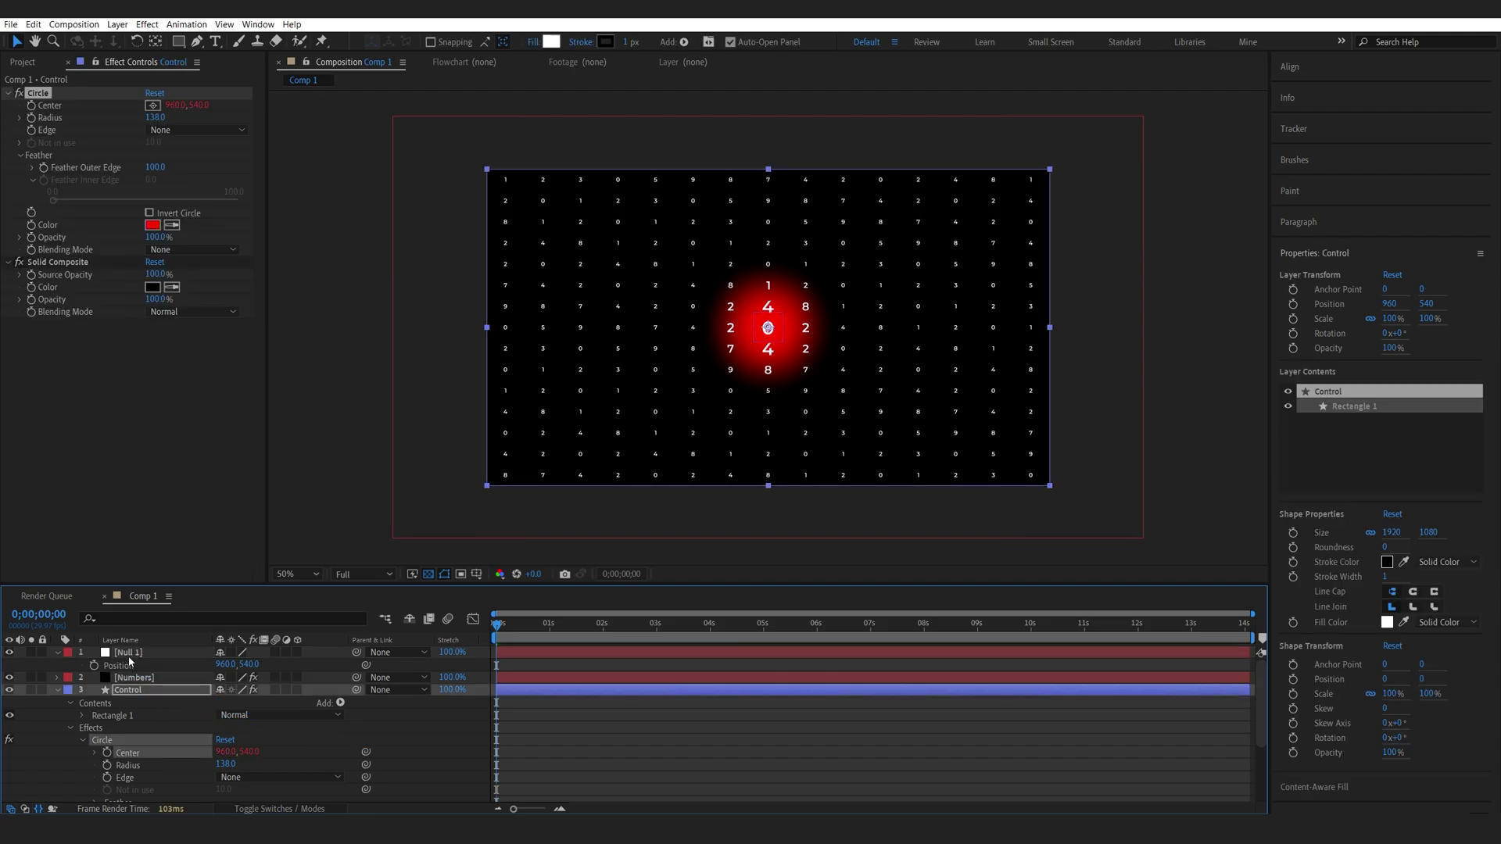
Hide the Control layer, disable the transparency grid, and drag Null 1 across the comp.
click(58, 690)
click(10, 691)
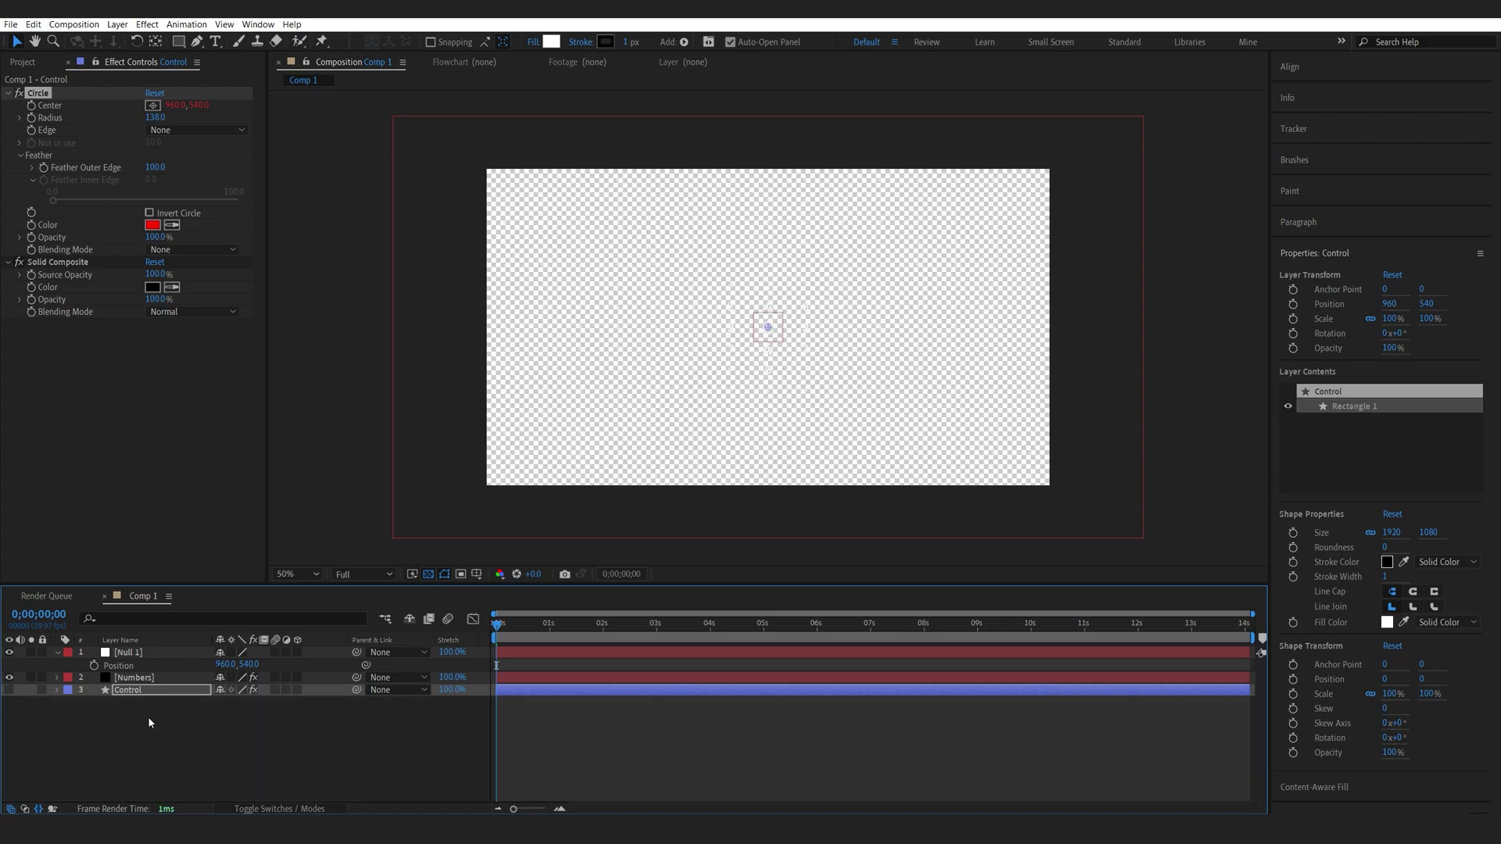
click(428, 574)
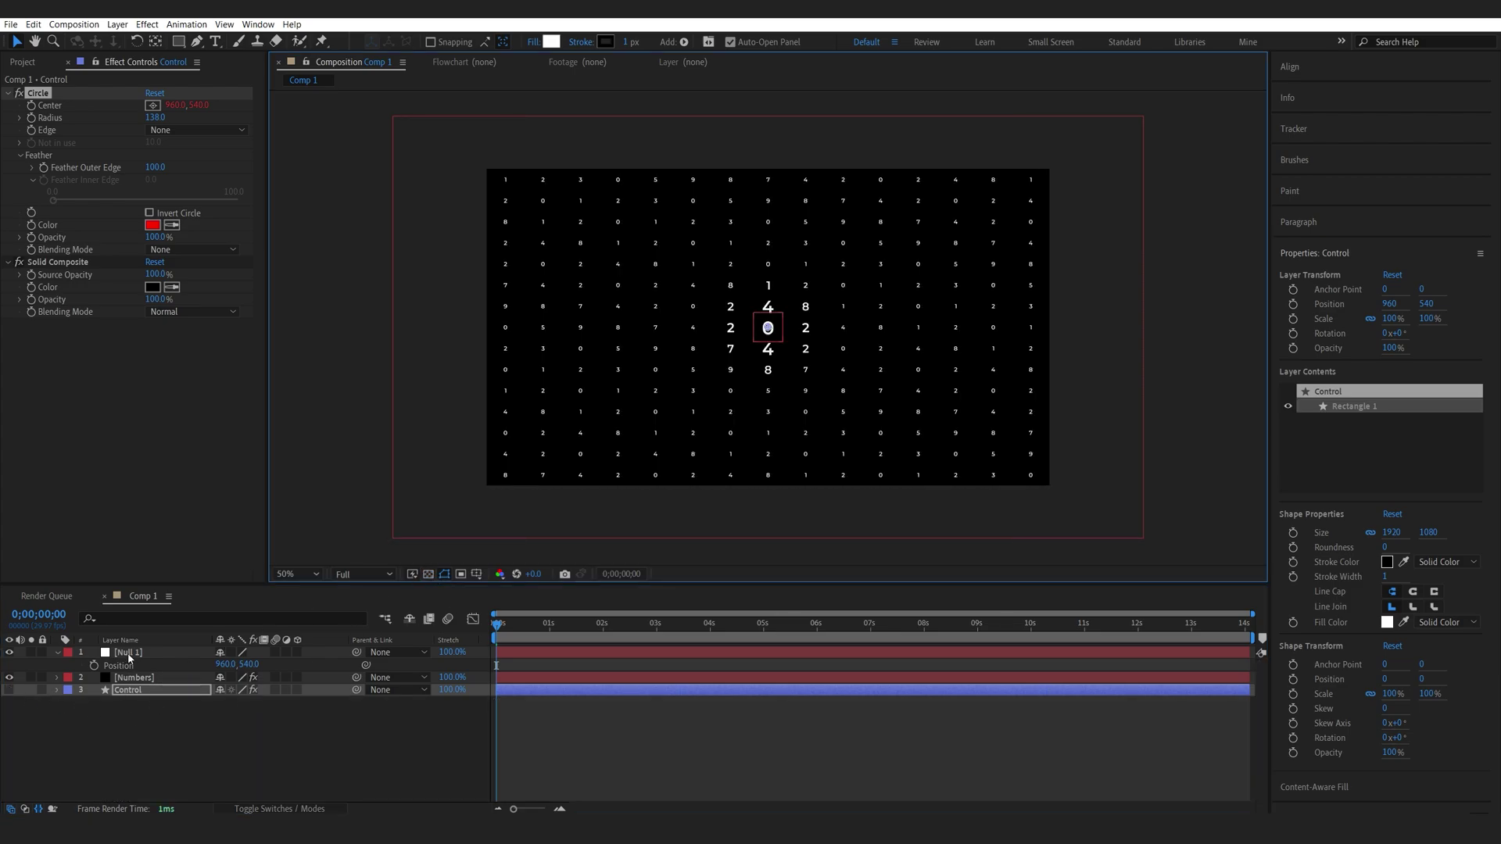
click(129, 653)
drag(752, 346, 520, 398)
Keyframe Null 1 Position from lower-left at 0 s to upper right at 5 s.
key(ctrl+z)
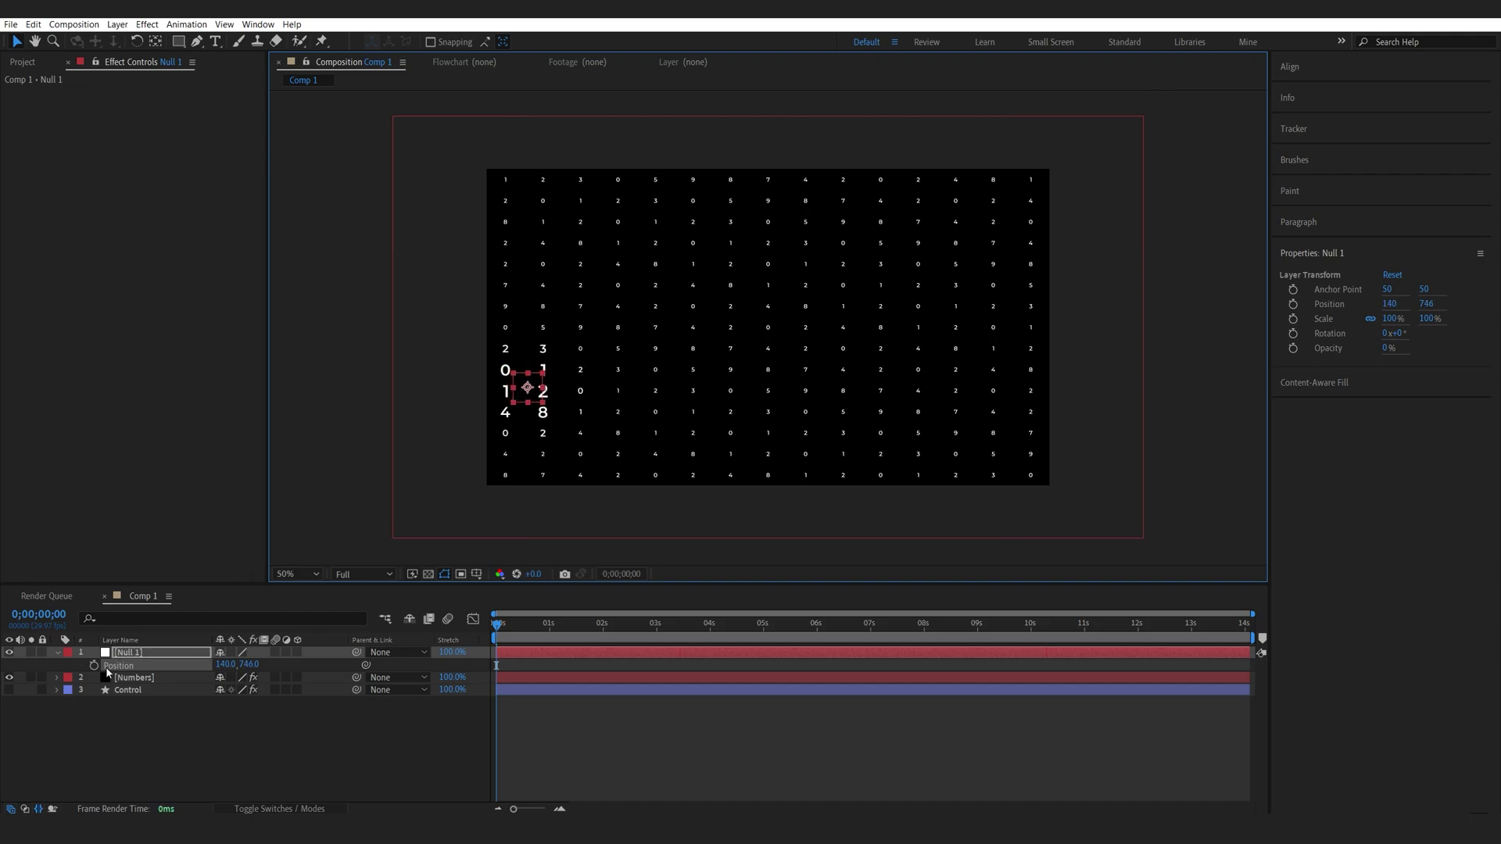
click(94, 665)
drag(548, 632, 763, 631)
drag(523, 401, 948, 284)
drag(763, 631, 497, 632)
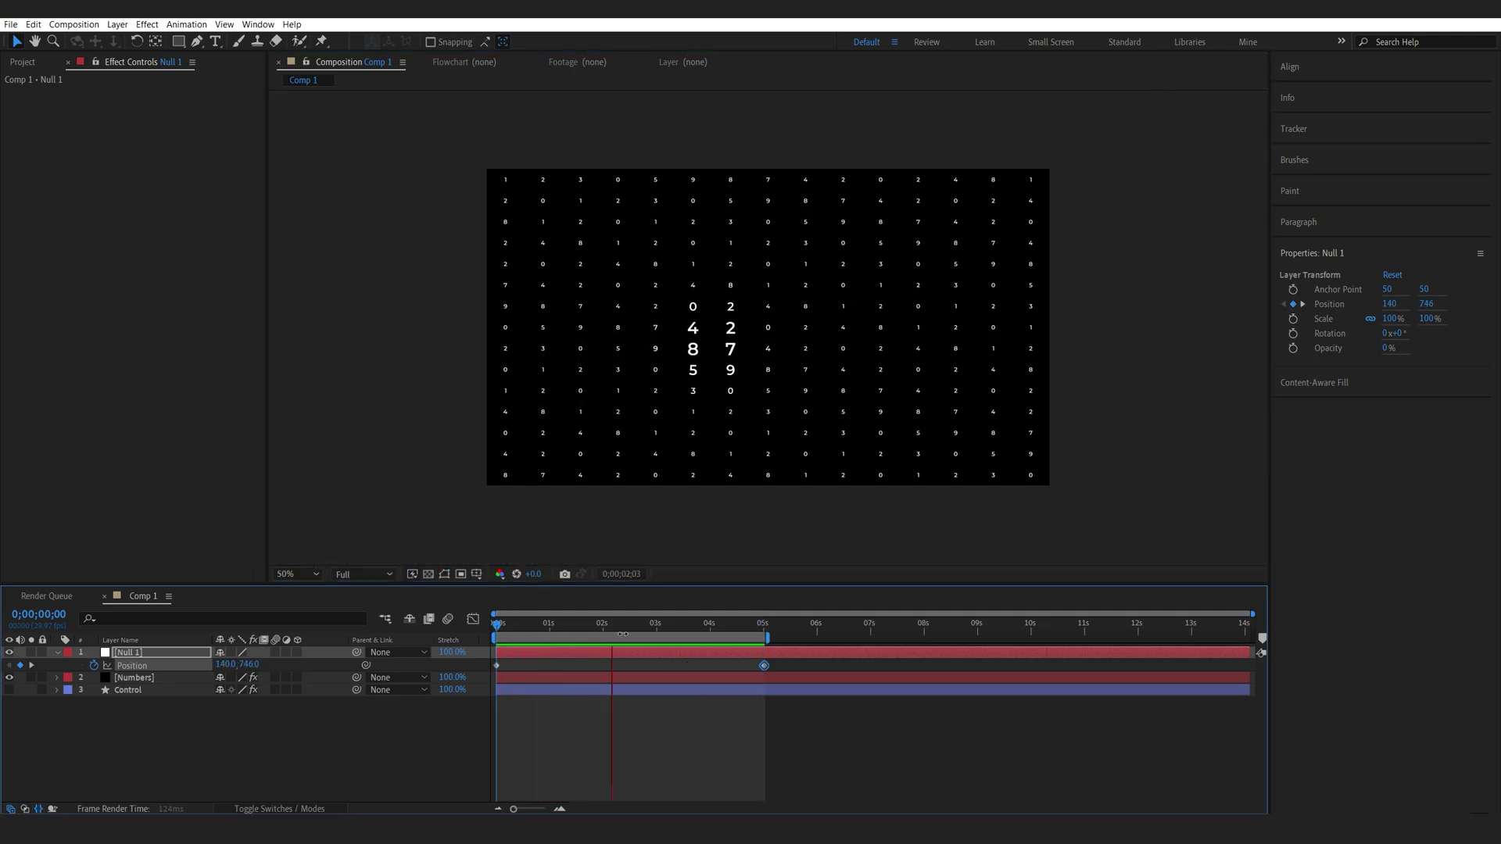
drag(623, 631, 610, 632)
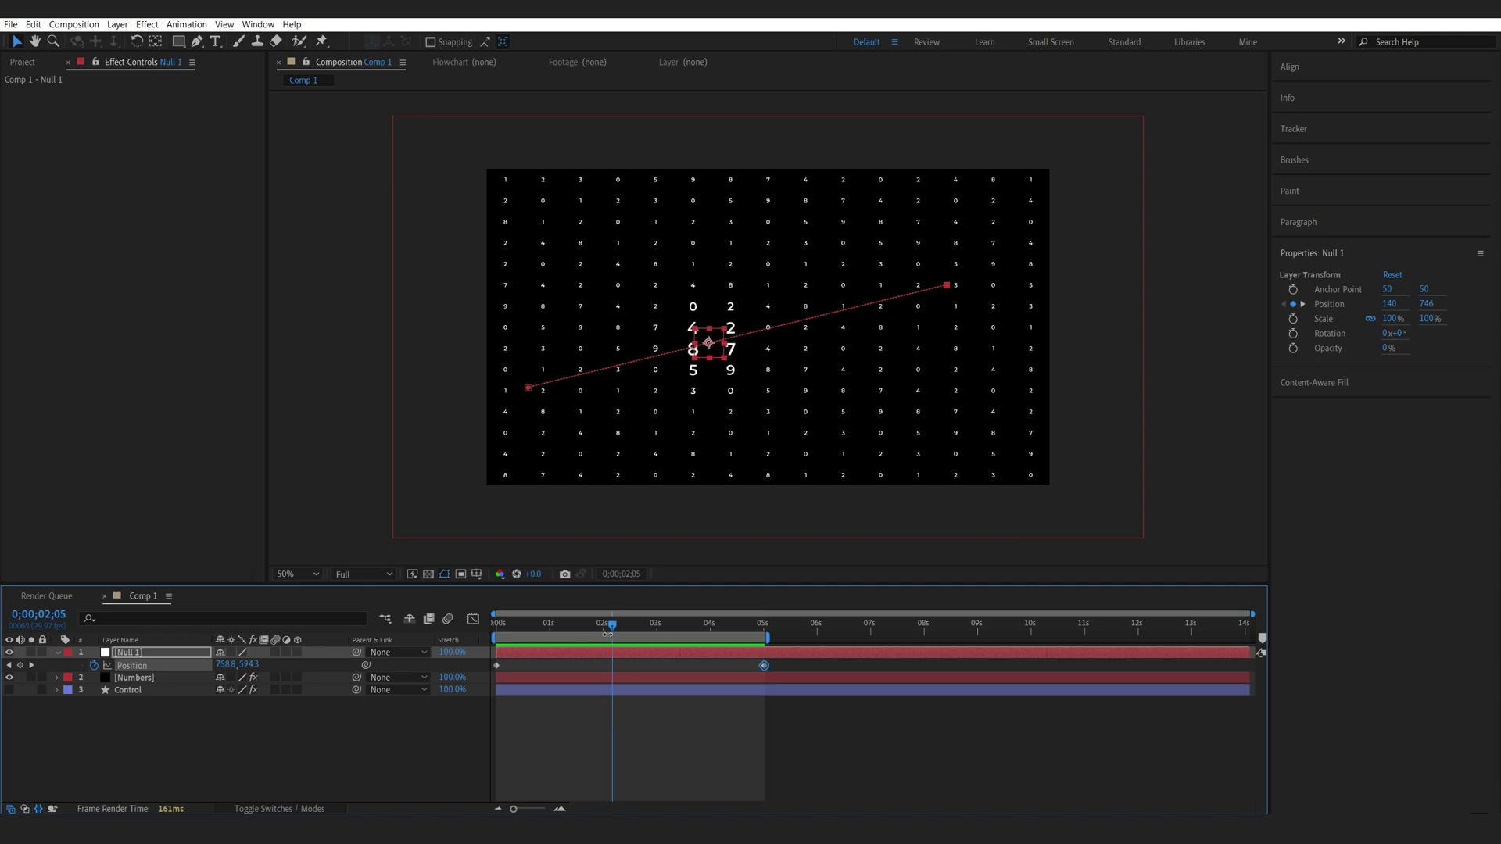
Zoom in briefly at 2;05 to inspect the enlarged digits, then select Numbers.
click(409, 750)
key(period)
key(comma)
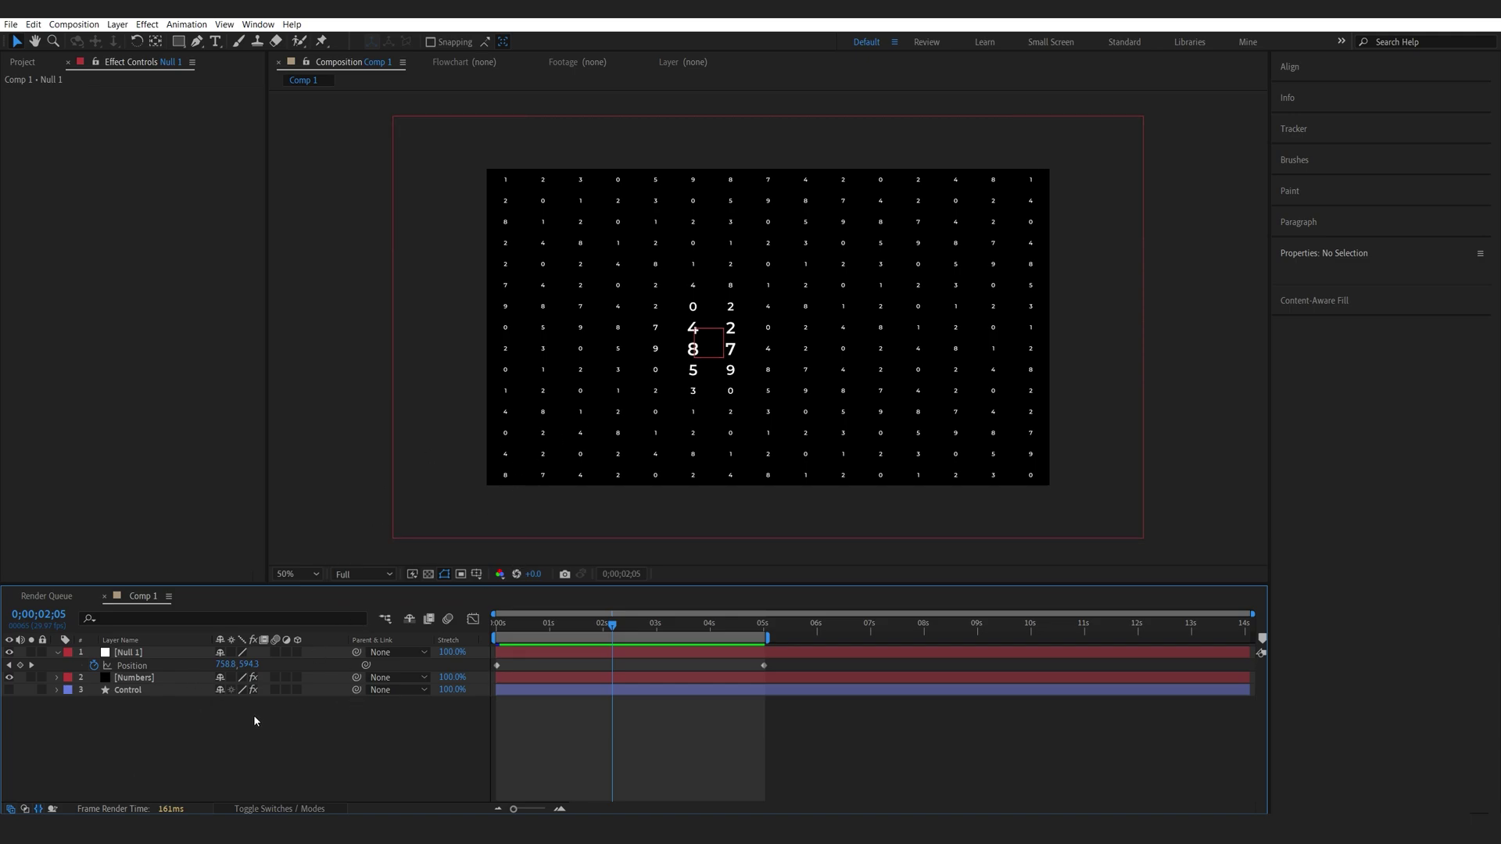
click(149, 681)
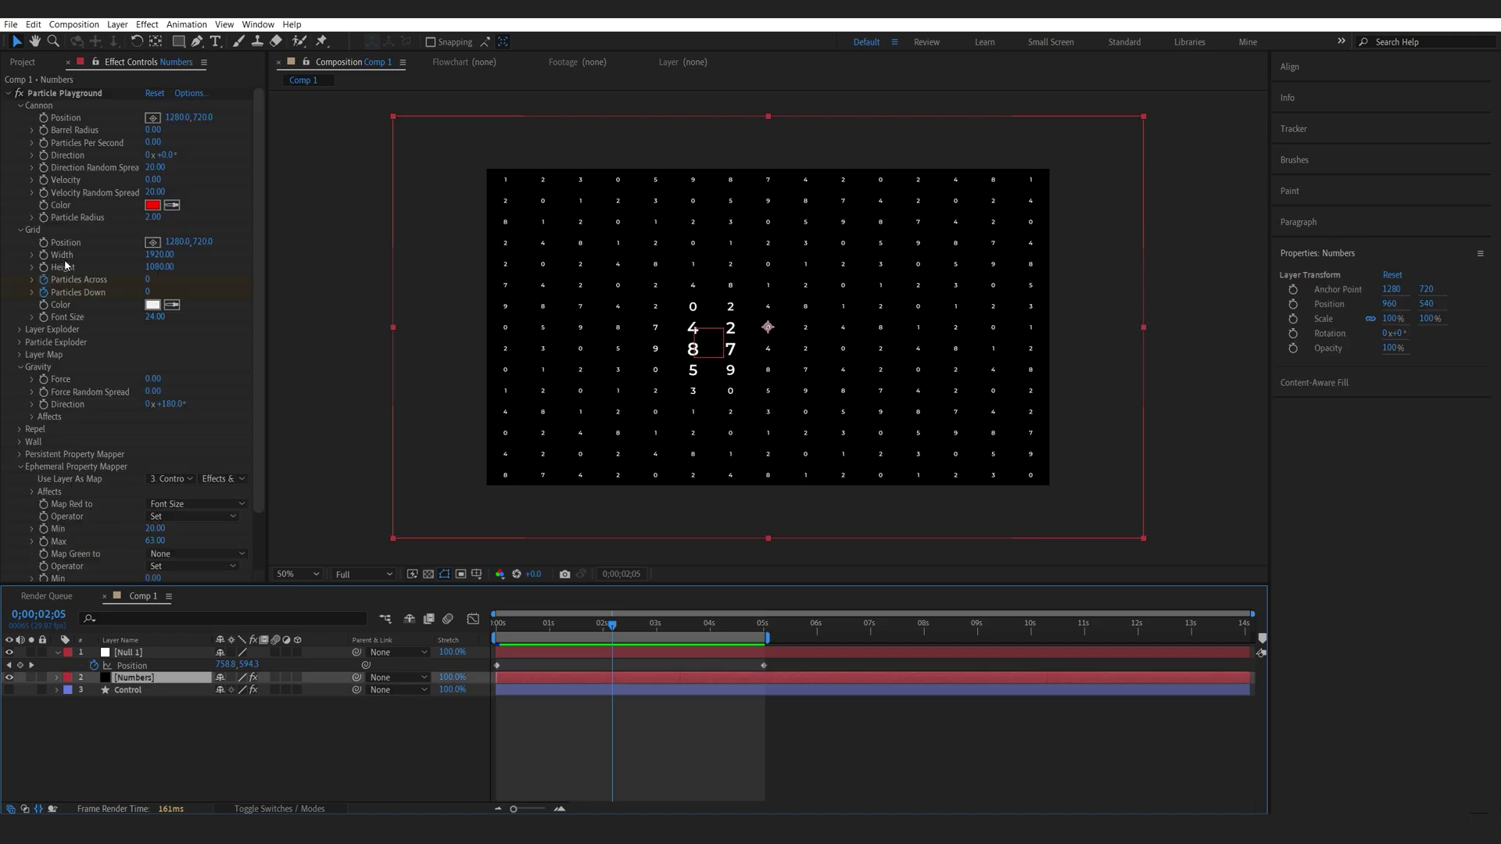
Apply Turbulent Displace to Numbers and keyframe Evolution from 0 s to 5 at 5 s.
click(8, 93)
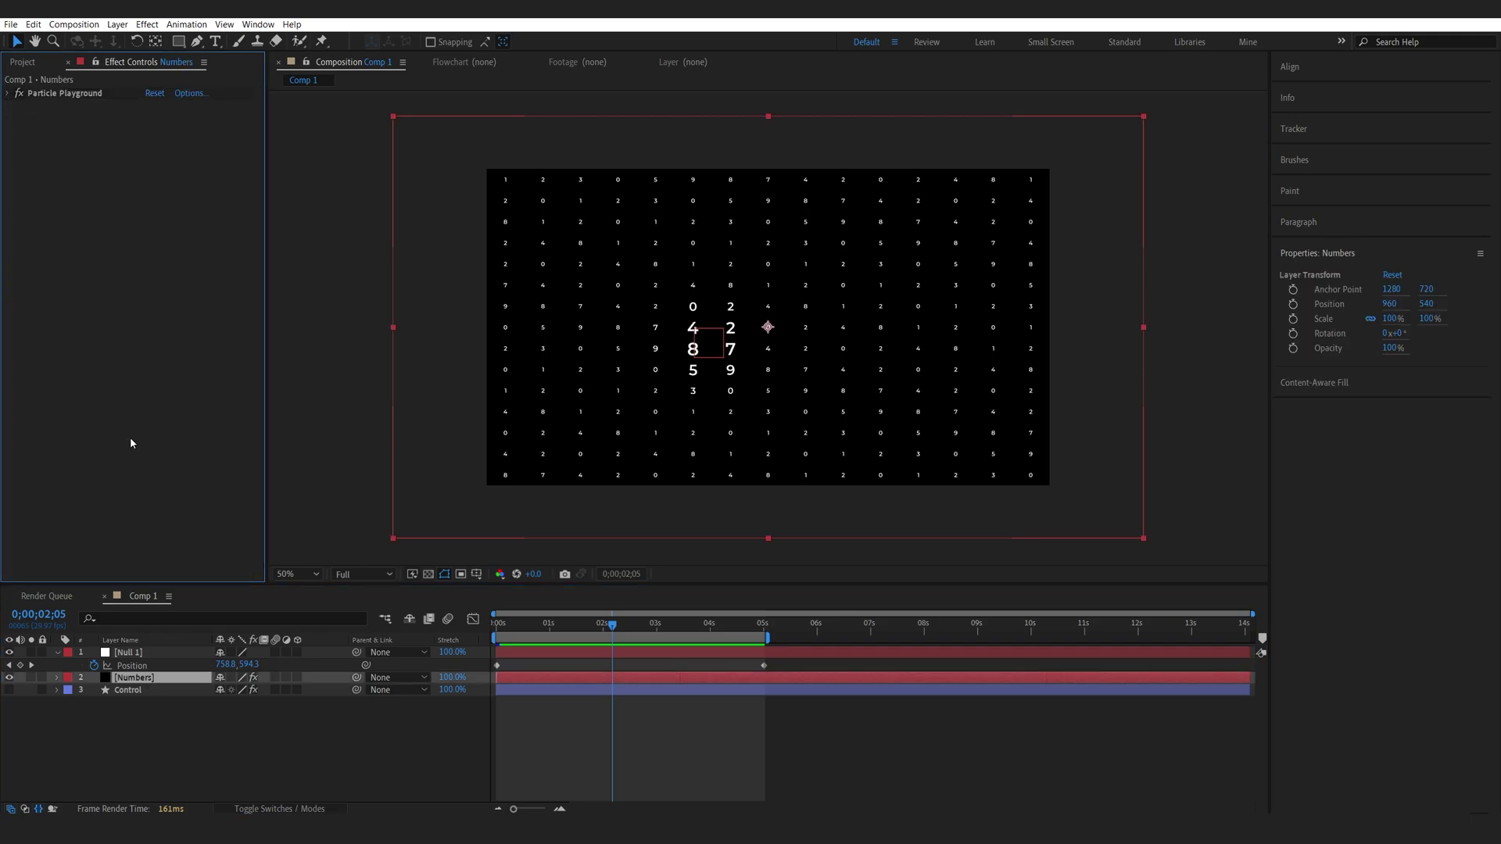
key(ctrl+space)
text(tu)
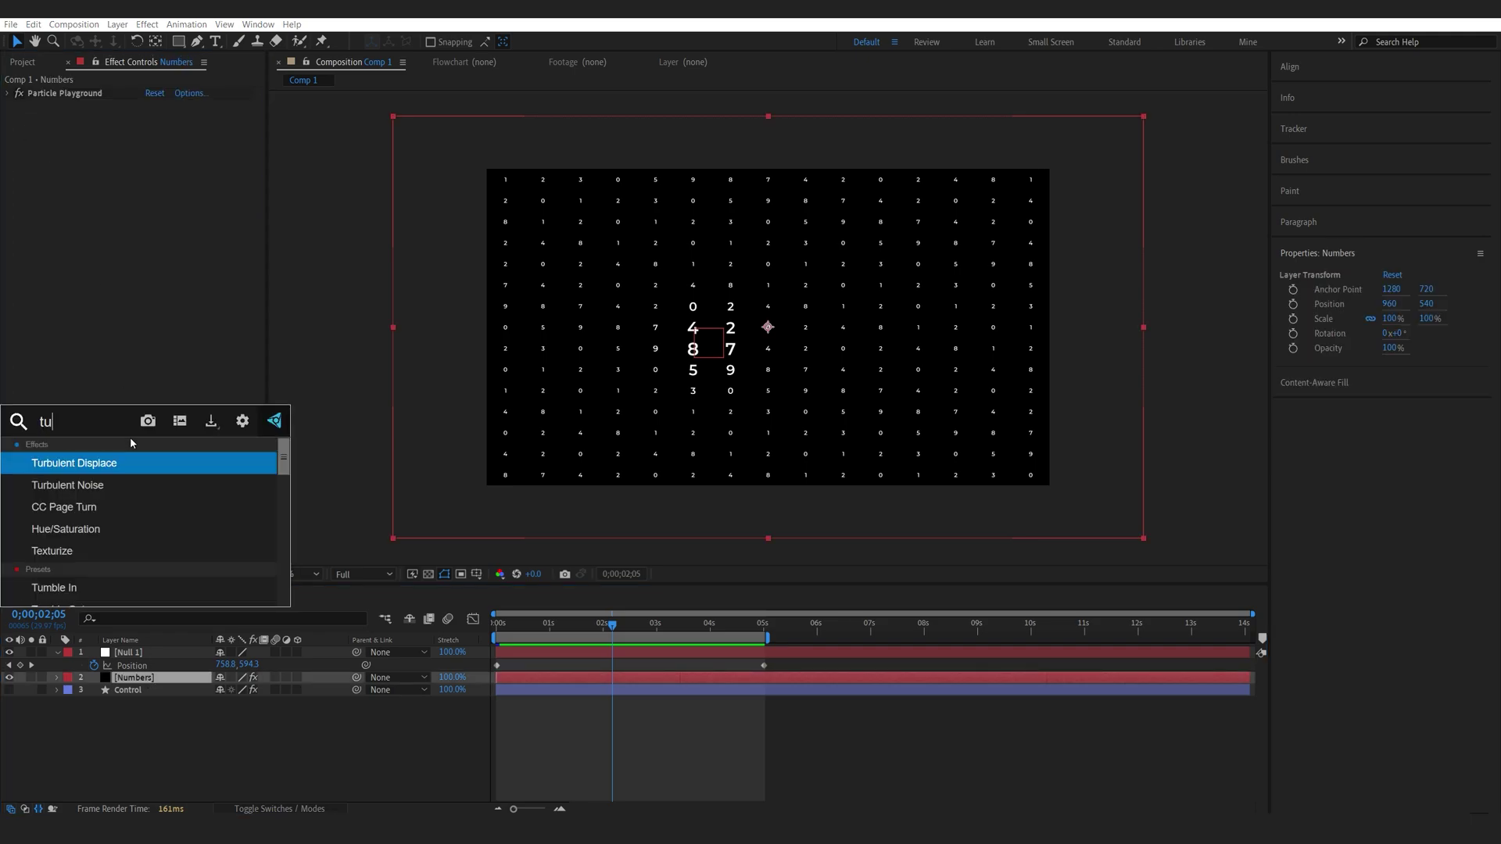
click(99, 470)
key(Home)
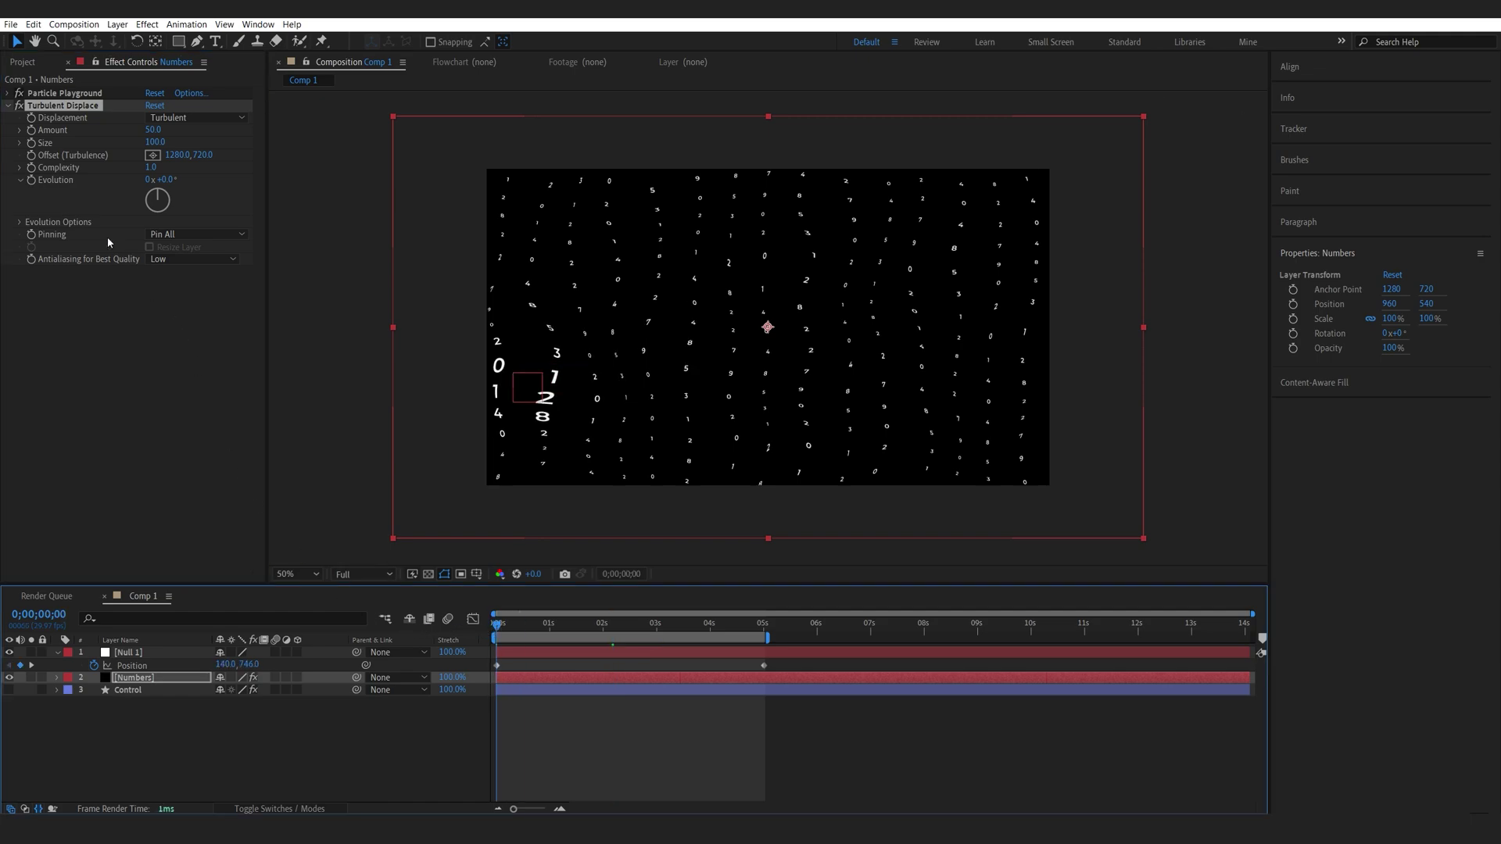
click(30, 179)
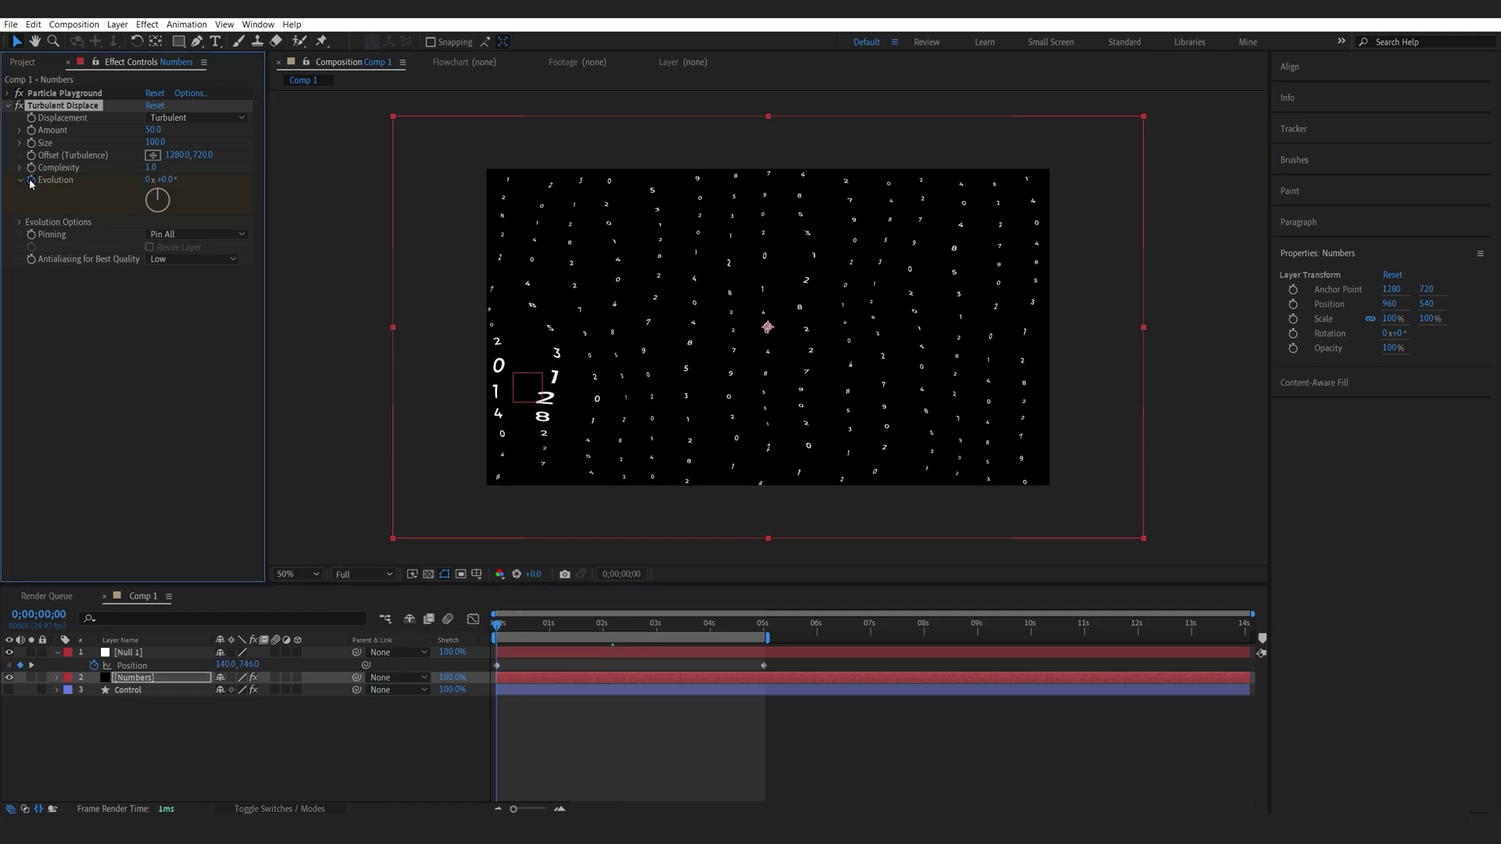
drag(718, 625, 762, 627)
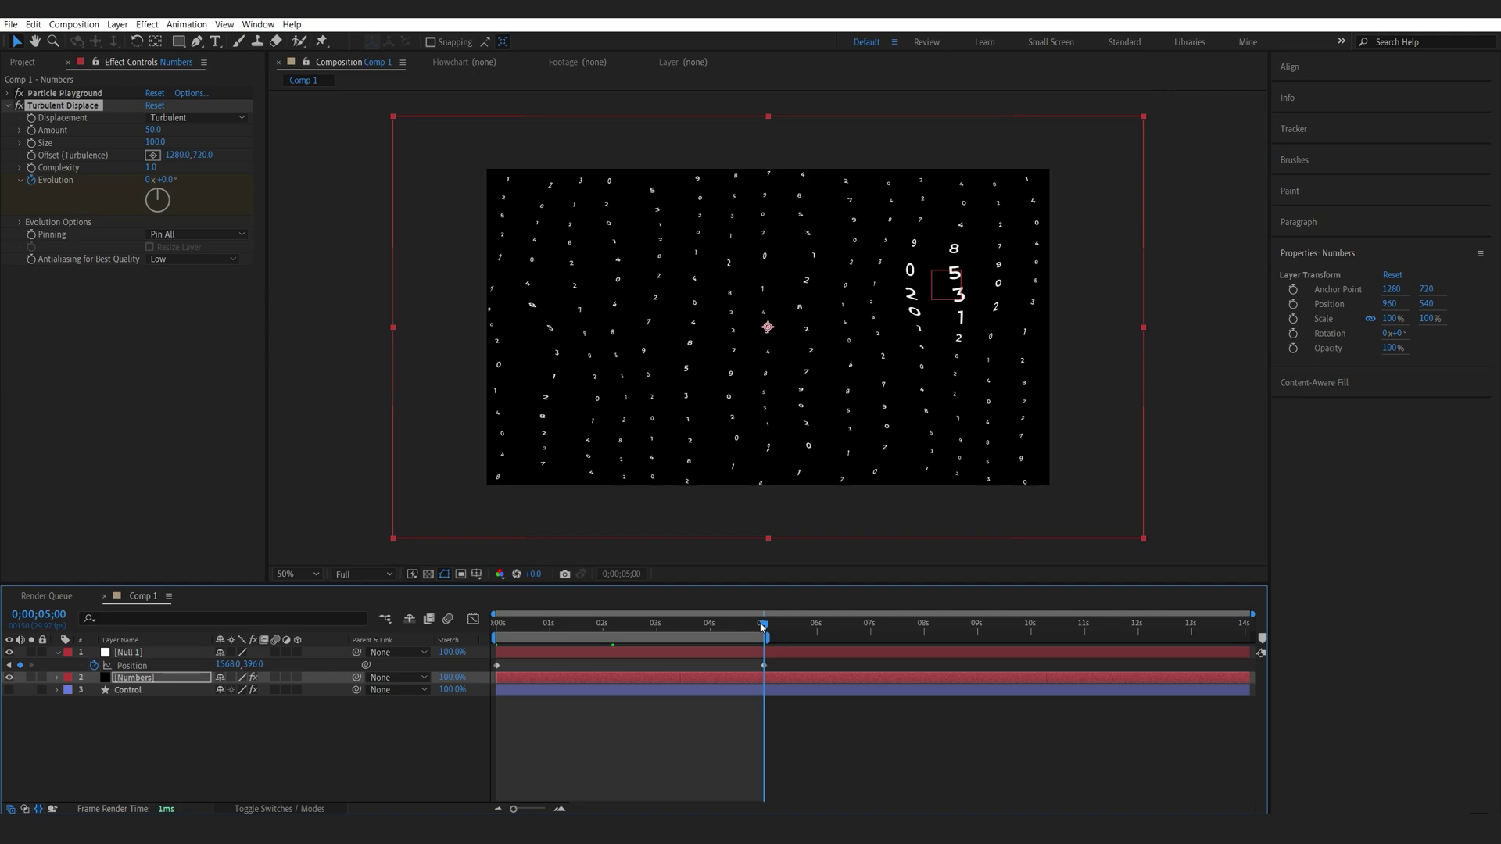
click(148, 180)
text(5)
key(Return)
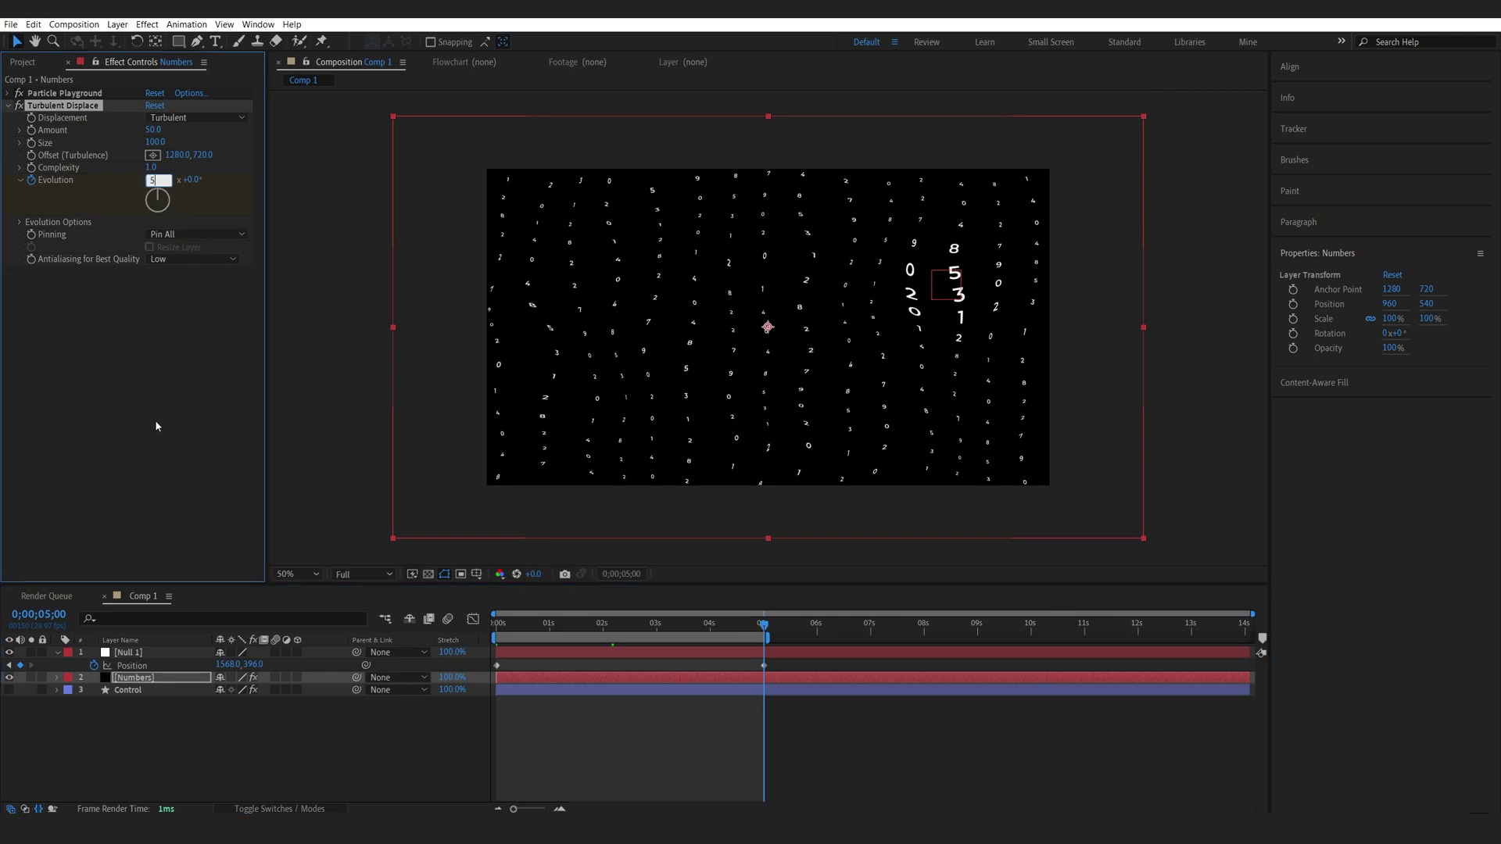
Set Turbulent Displace Amount to 15 and Size to 5.
click(153, 131)
text(15)
key(Tab)
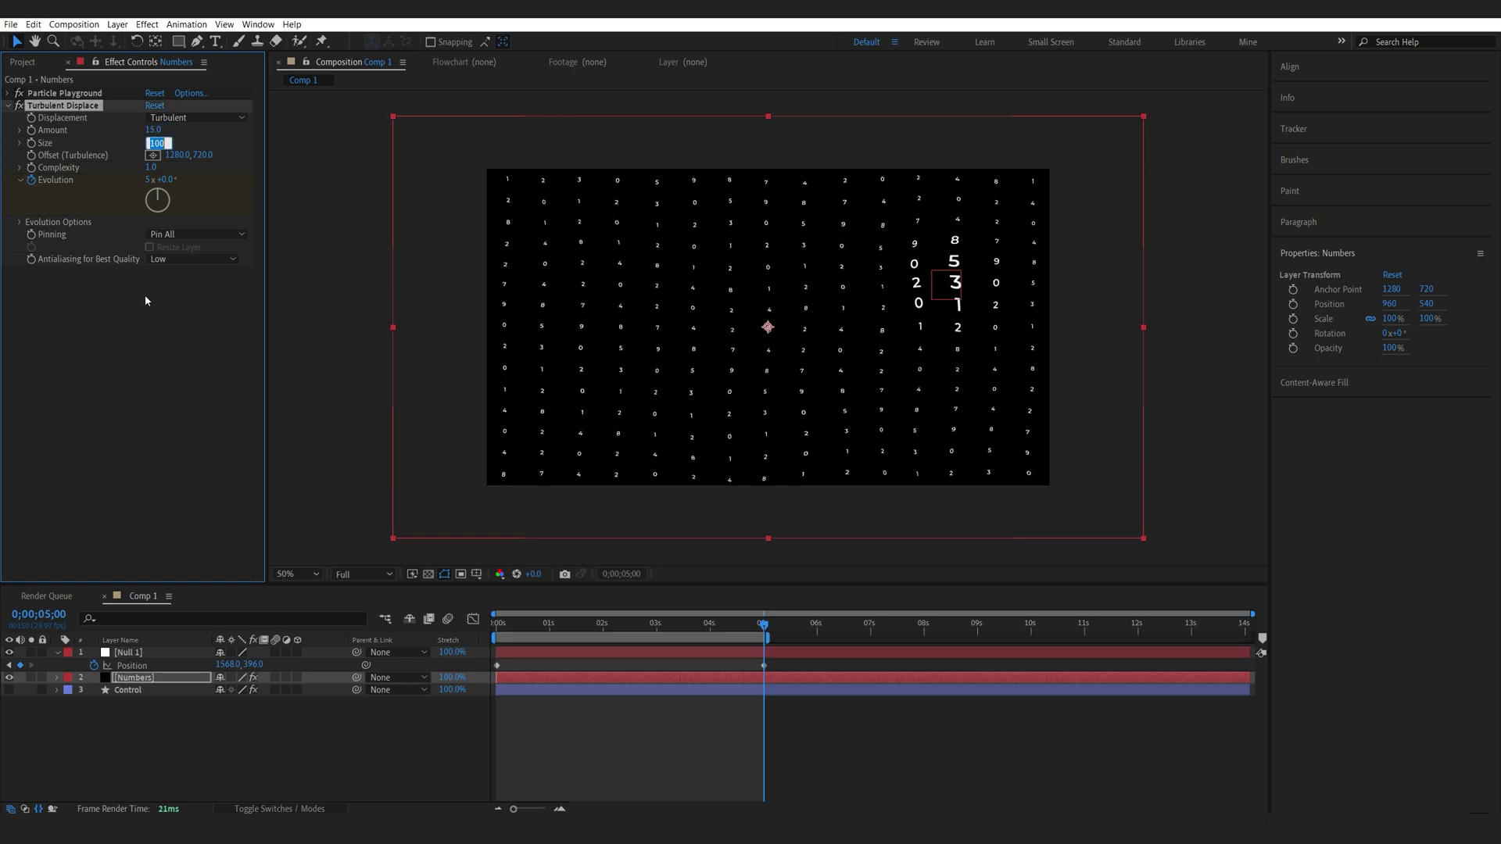
text(5)
key(Return)
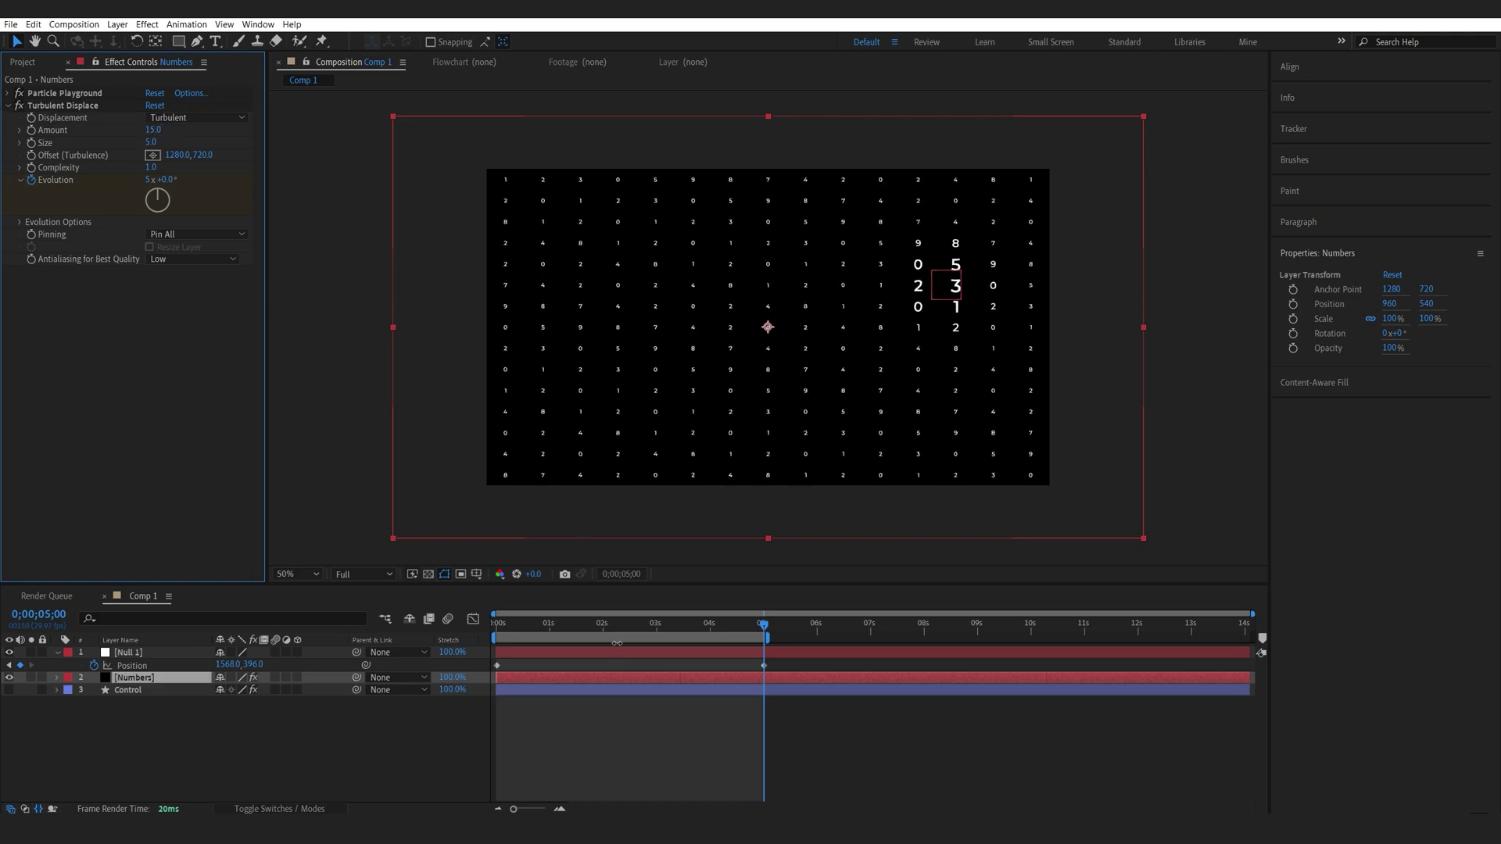
Preview the animation and scrub through its first seconds.
scroll(688, 497, up, 2)
key(space)
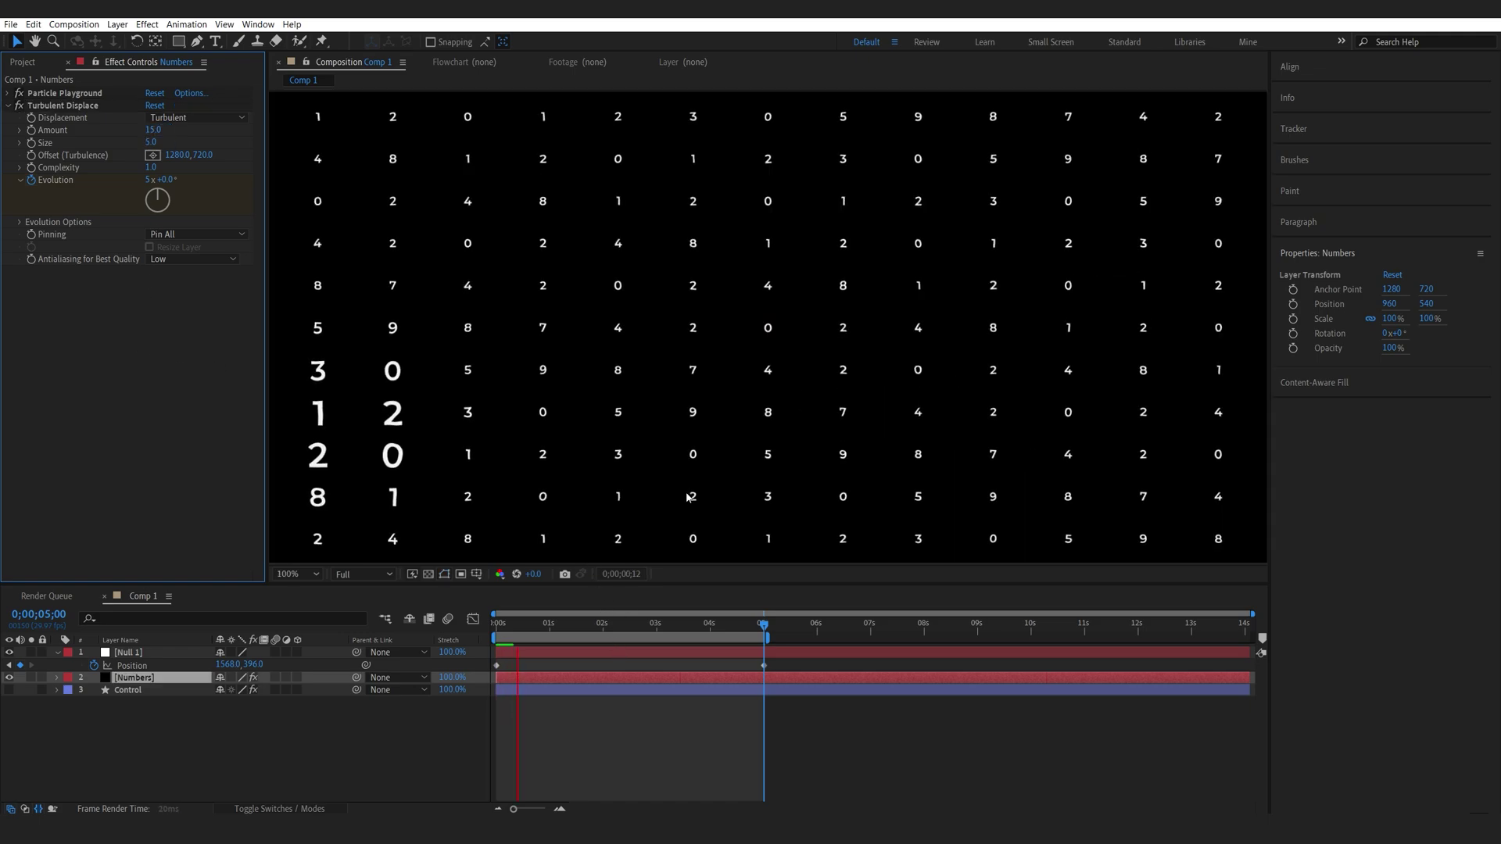
scroll(688, 497, up, 1)
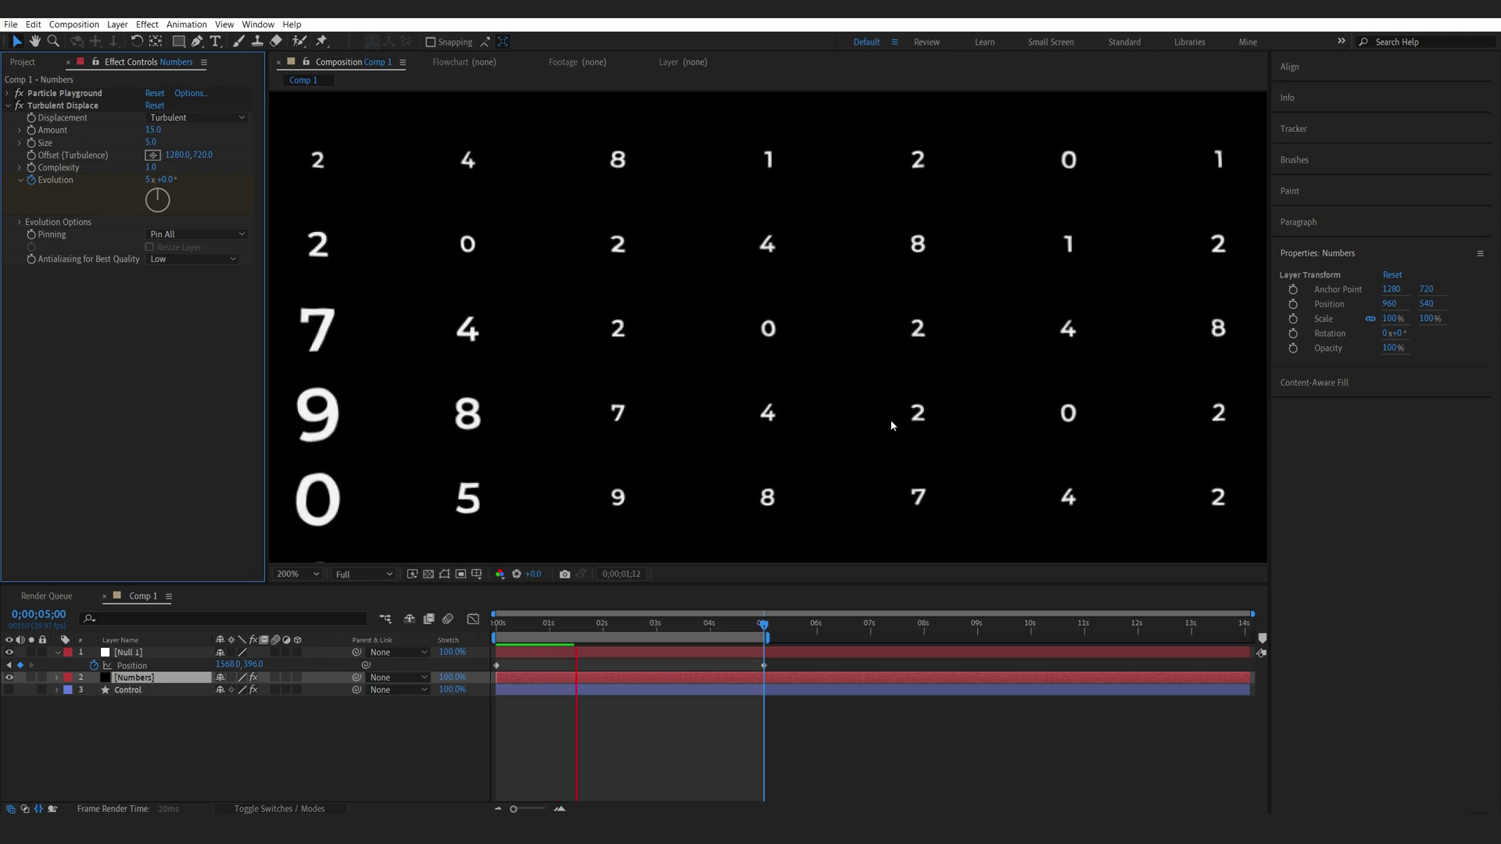
click(571, 641)
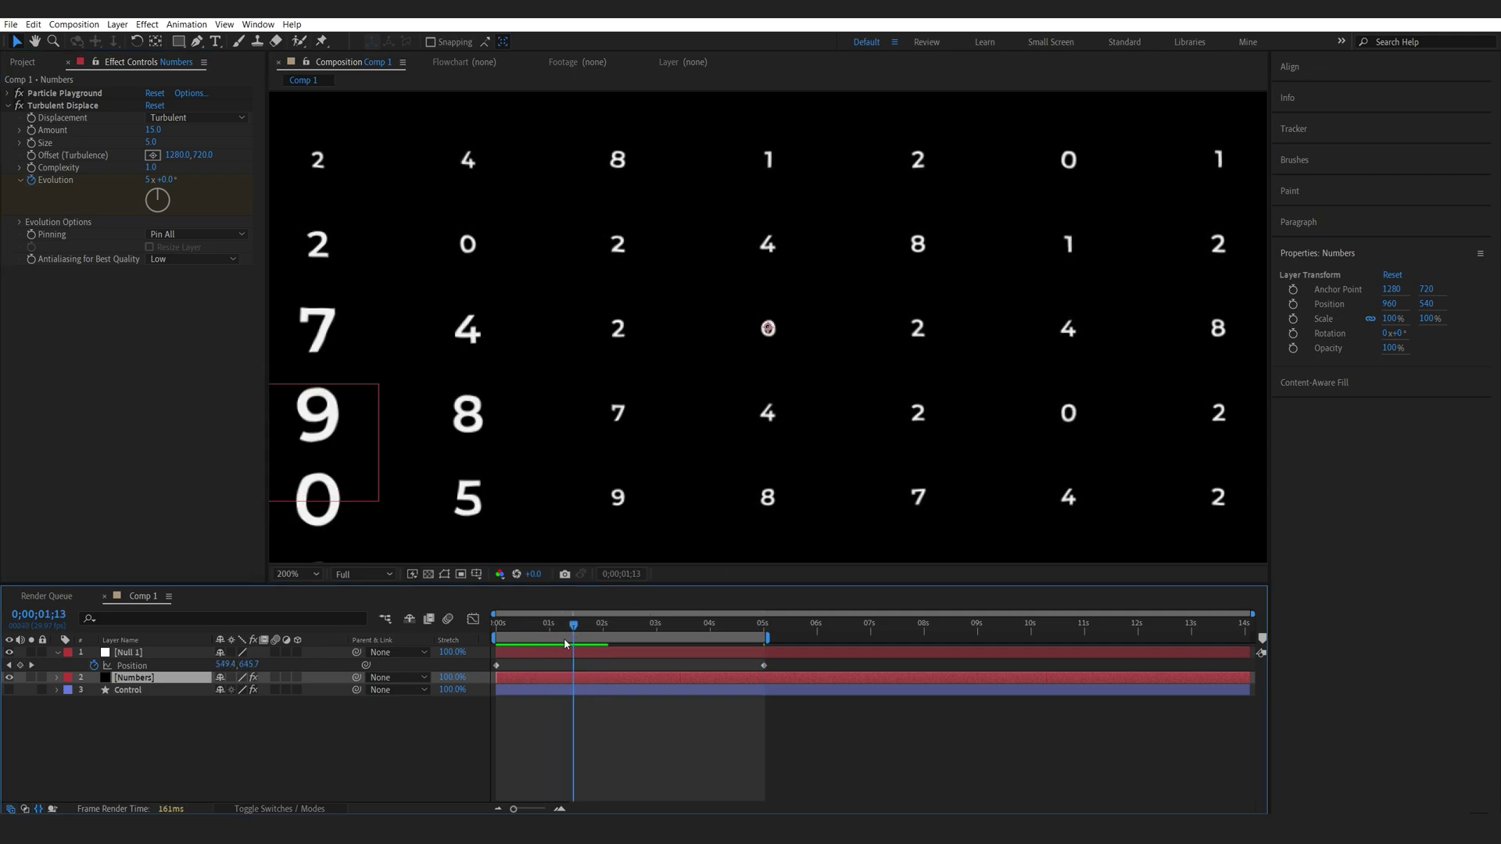
key(space)
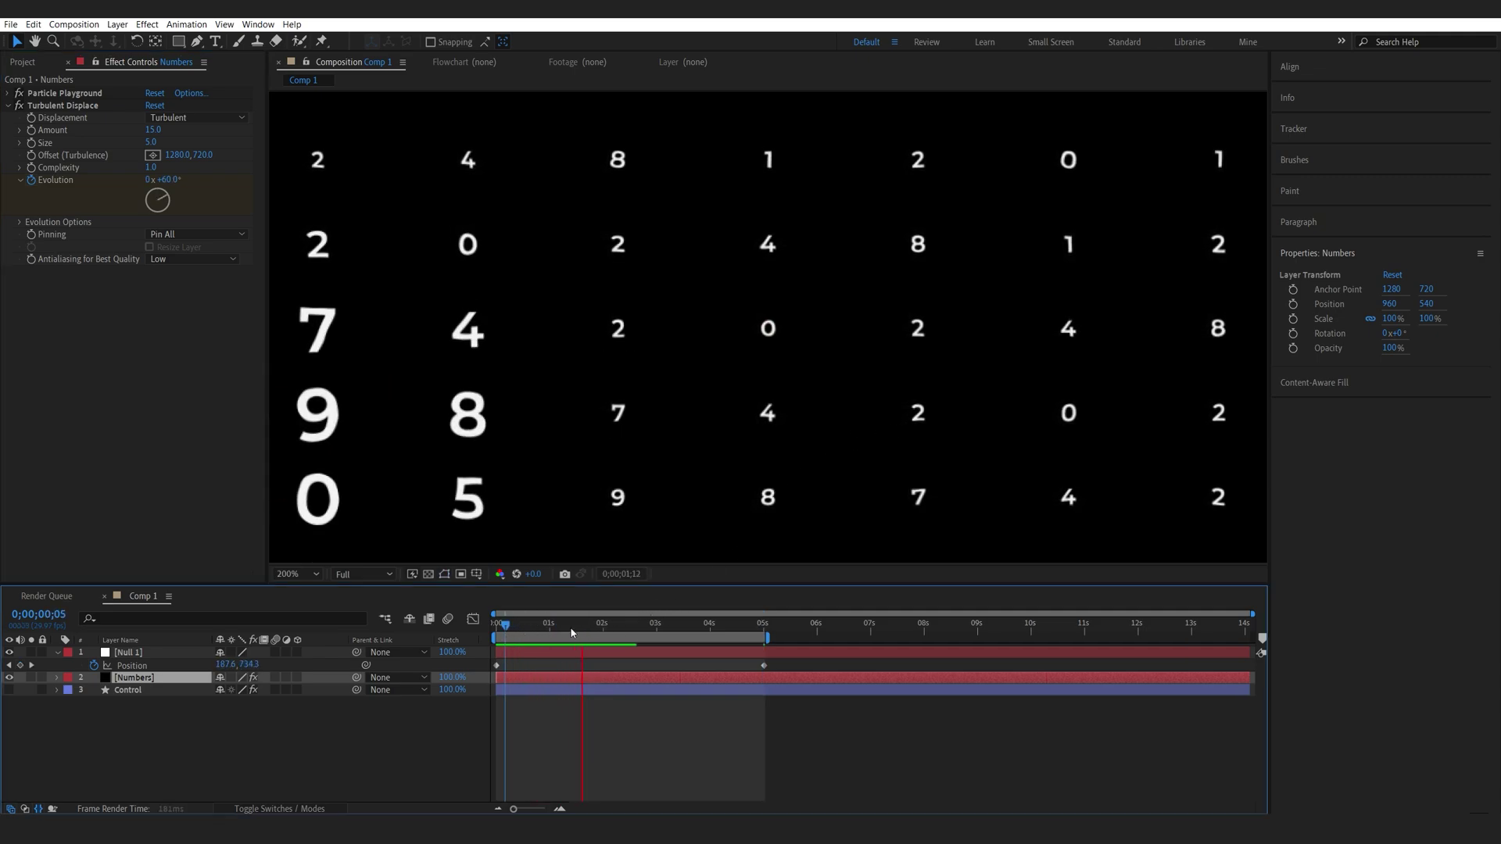
key(comma)
key(comma)
key(comma)
click(508, 628)
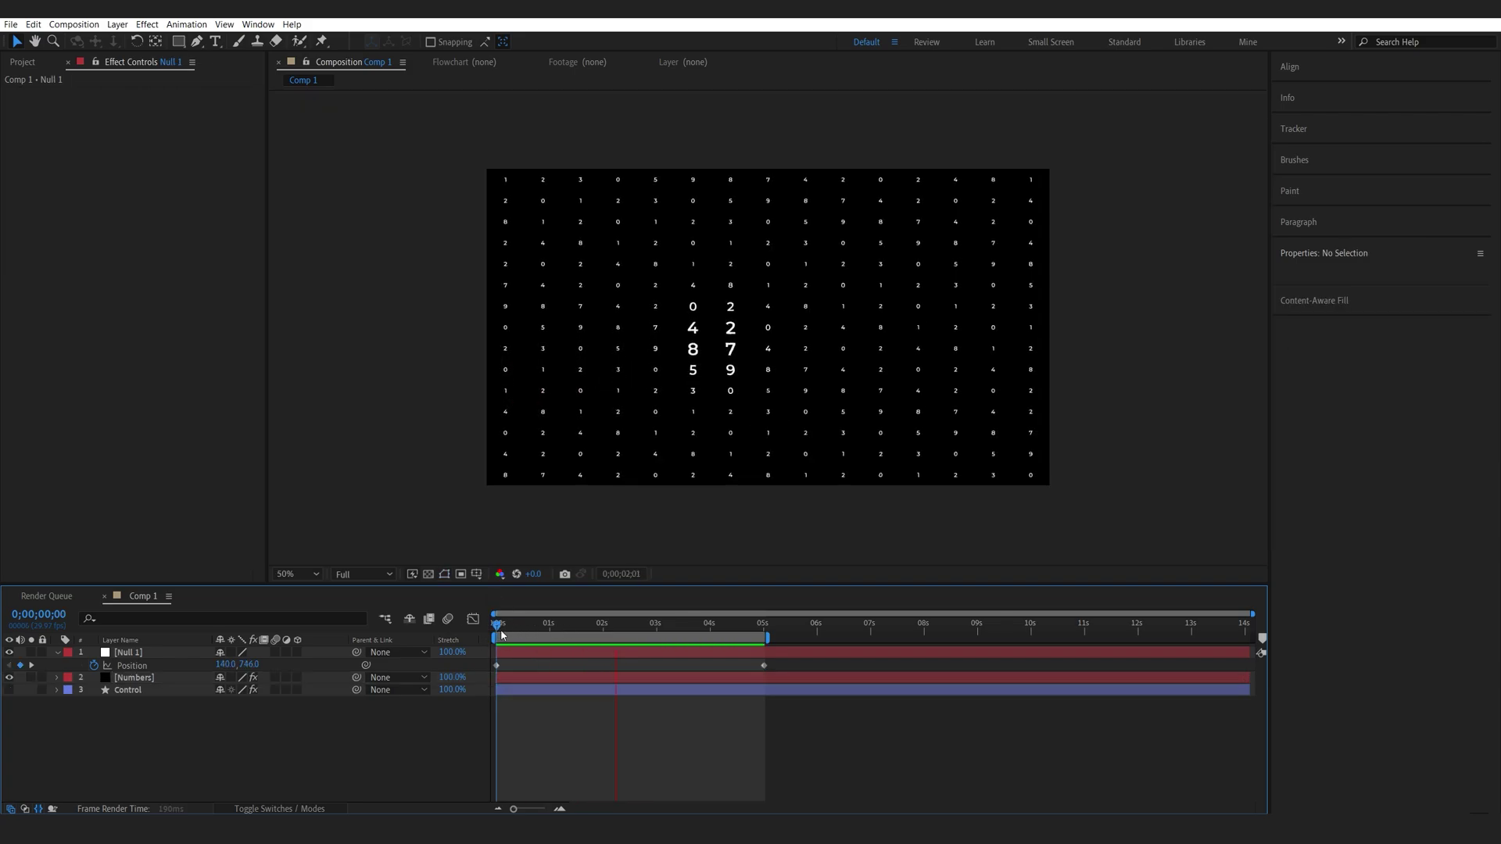
key(space)
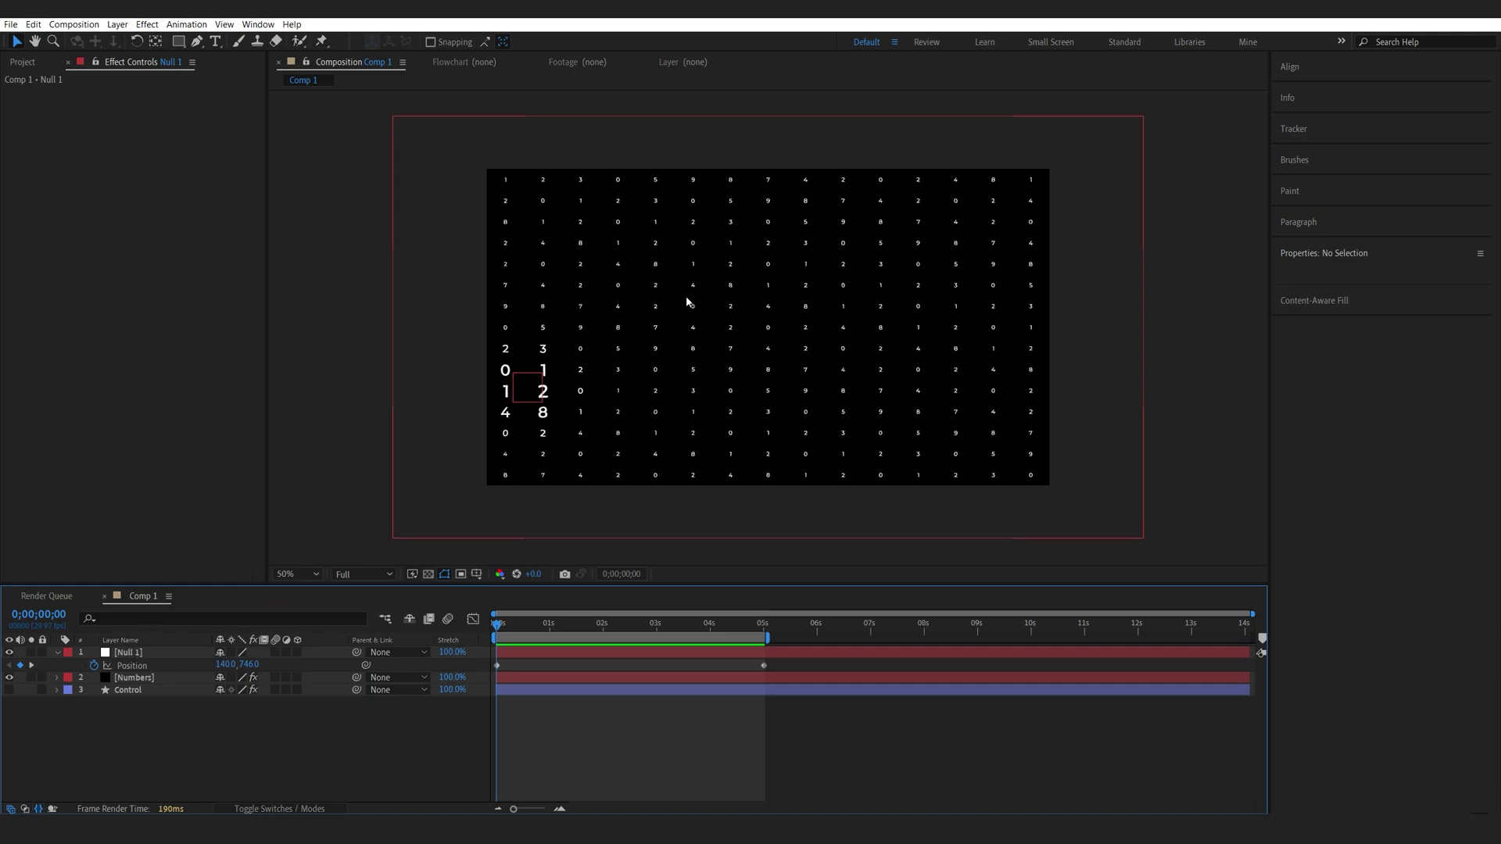
mouse_move(524, 632)
mouse_down()
mouse_move(670, 625)
mouse_move(510, 625)
mouse_up()
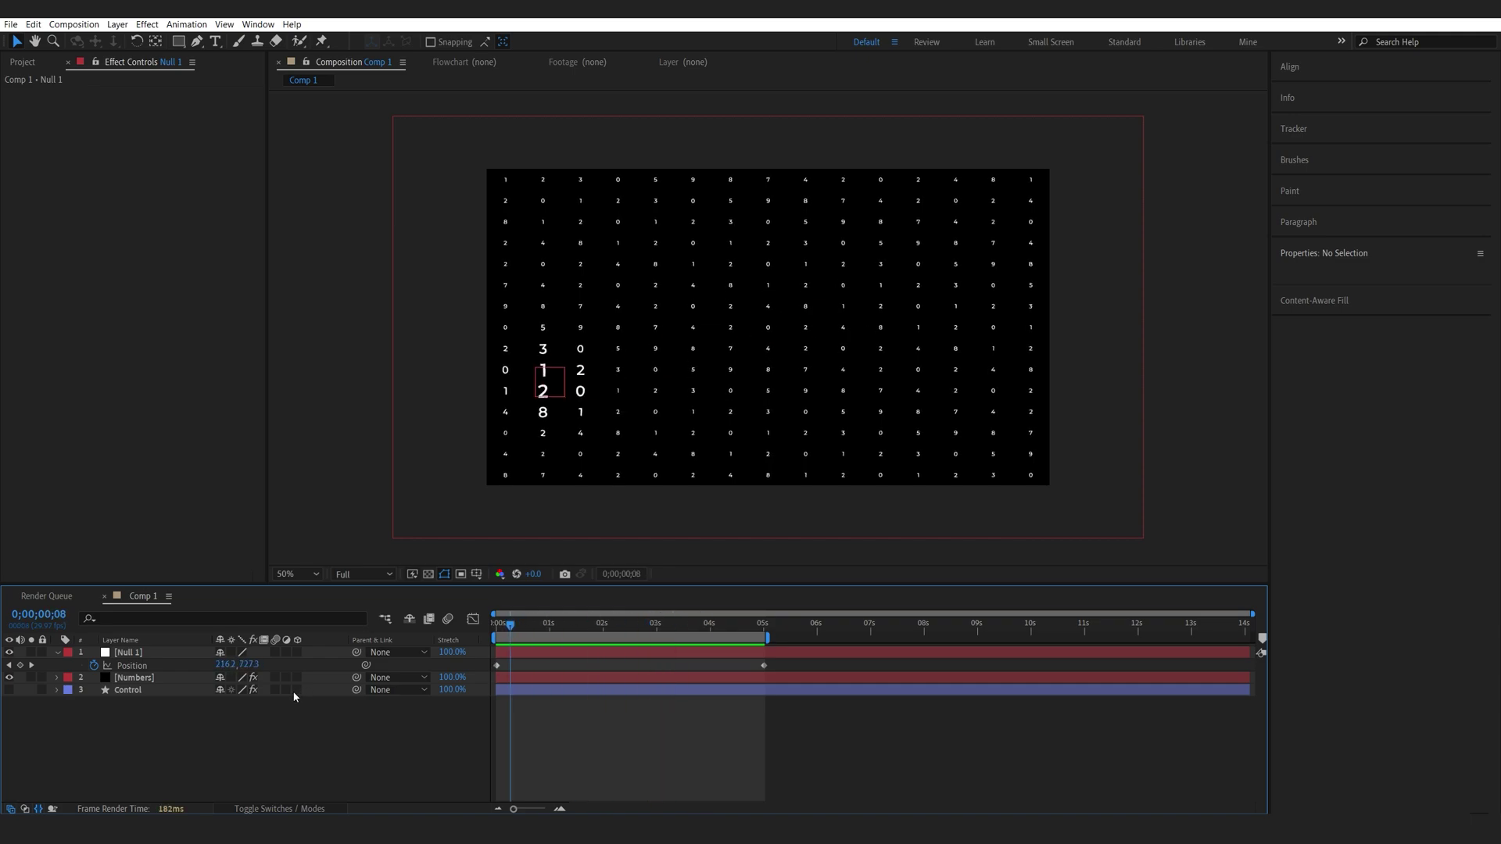
Make Null 1 a 3D layer and add Camera 1 with default settings.
click(297, 652)
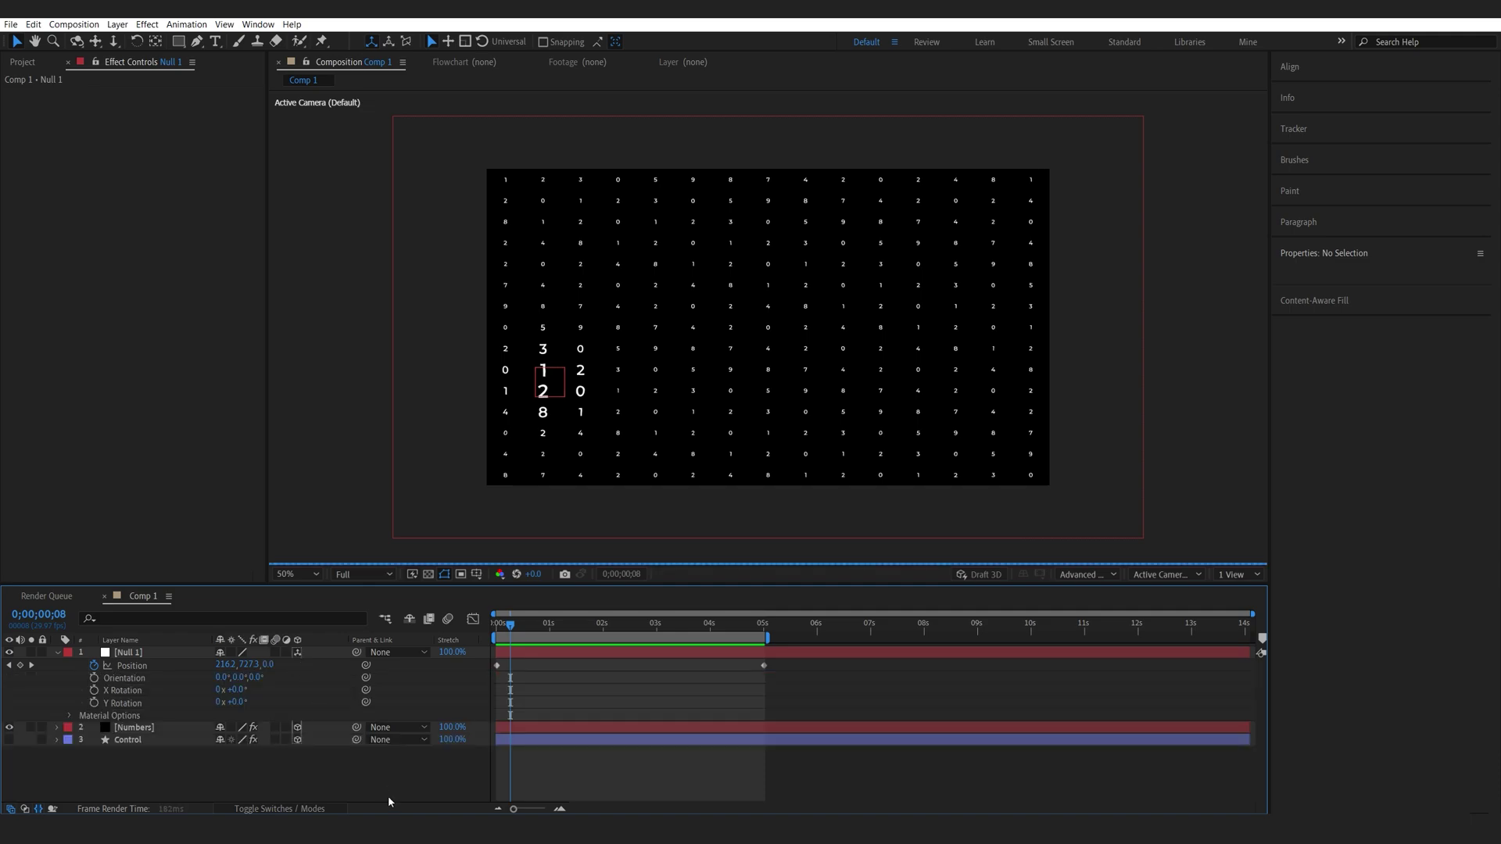
right_click(390, 766)
mouse_move(469, 610)
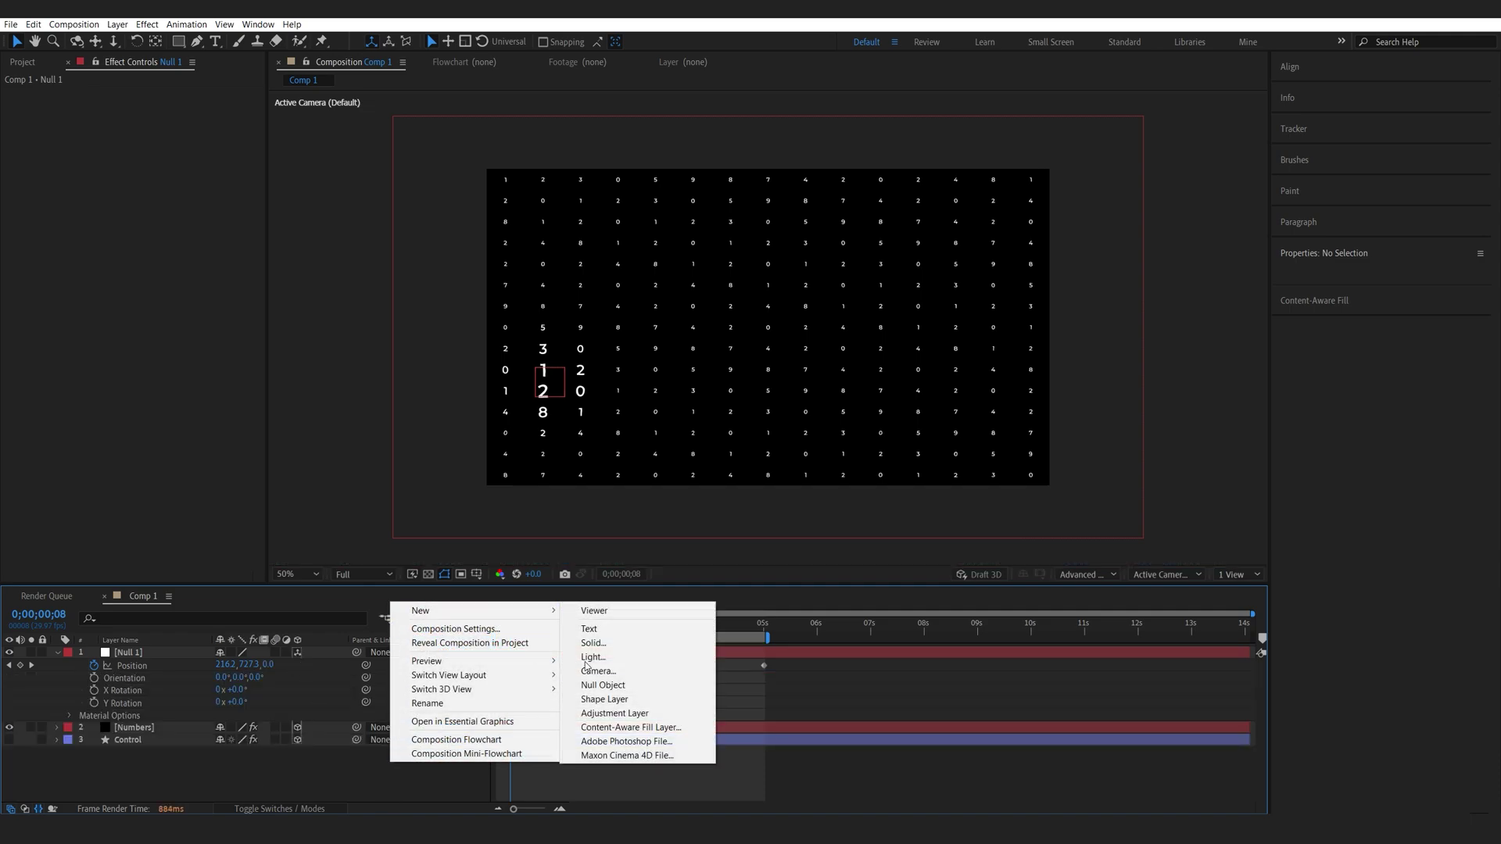
click(598, 671)
click(553, 540)
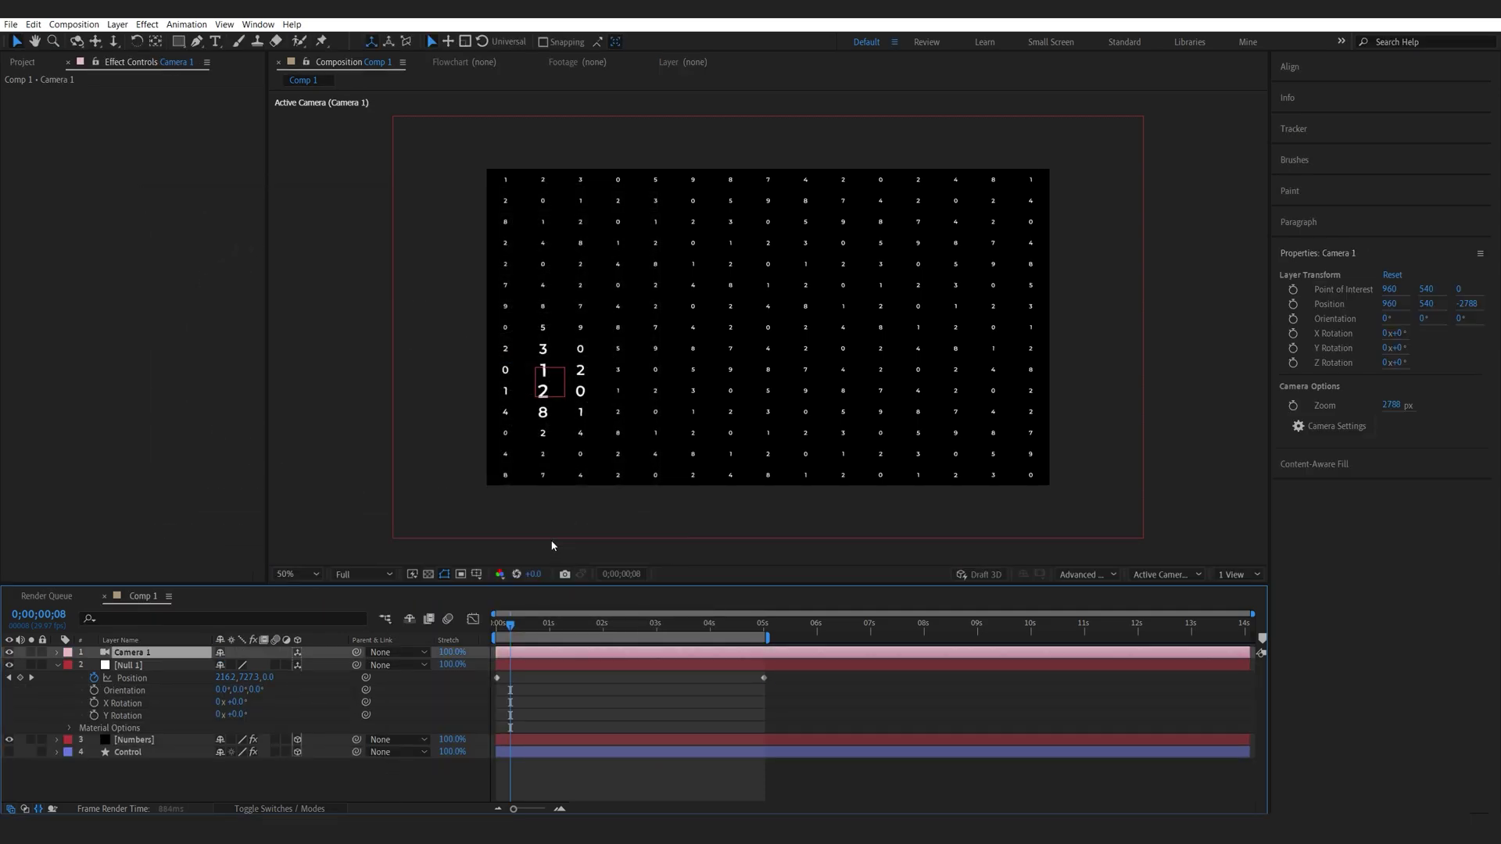
Parent Camera 1 to Null 1 and dolly it in close on the digits.
drag(357, 655, 143, 668)
drag(555, 422, 709, 333)
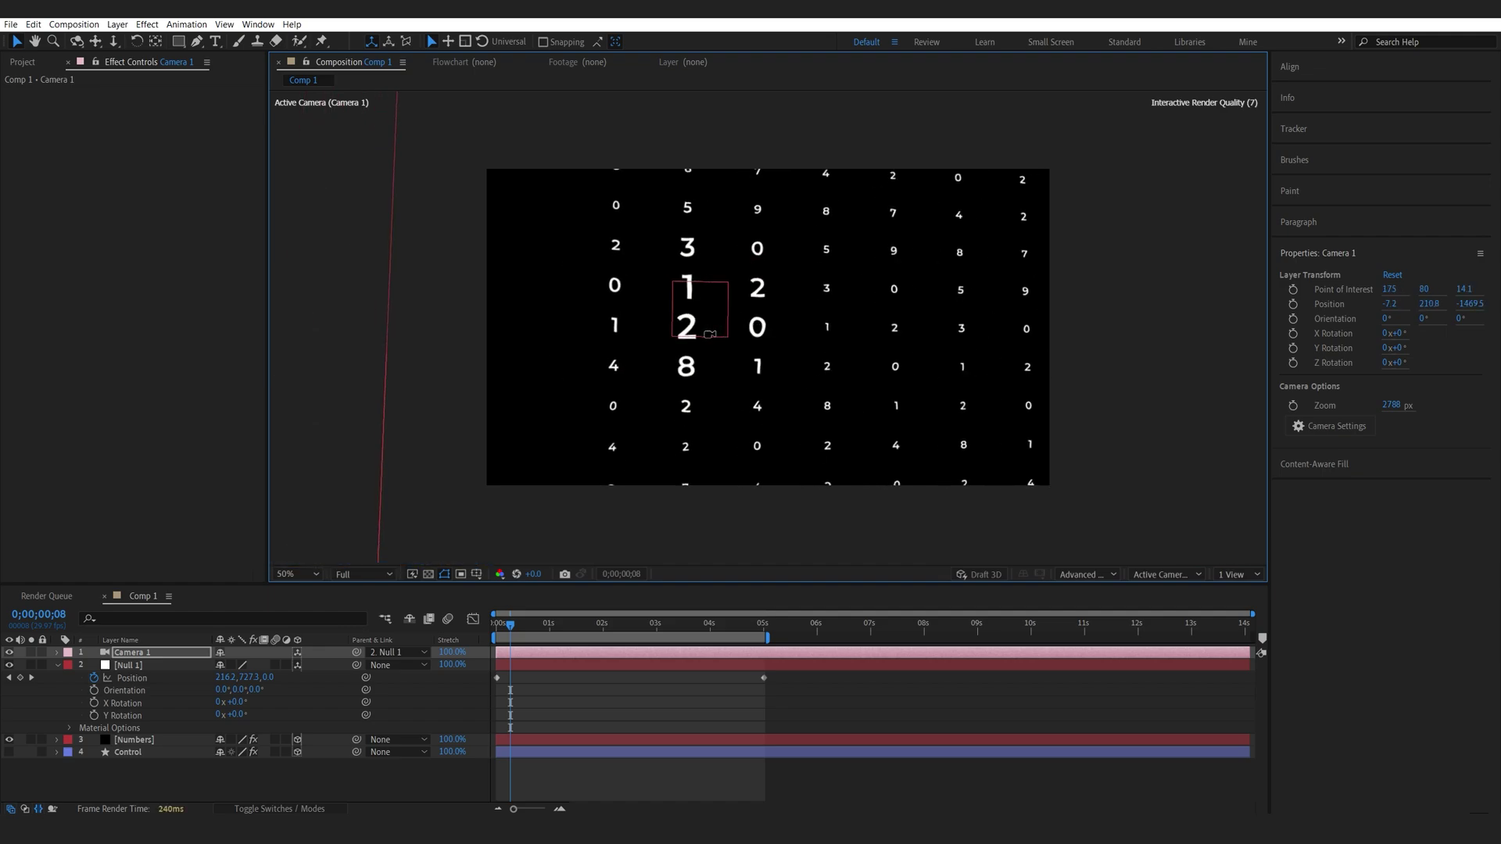
scroll(400, 468, down, 3)
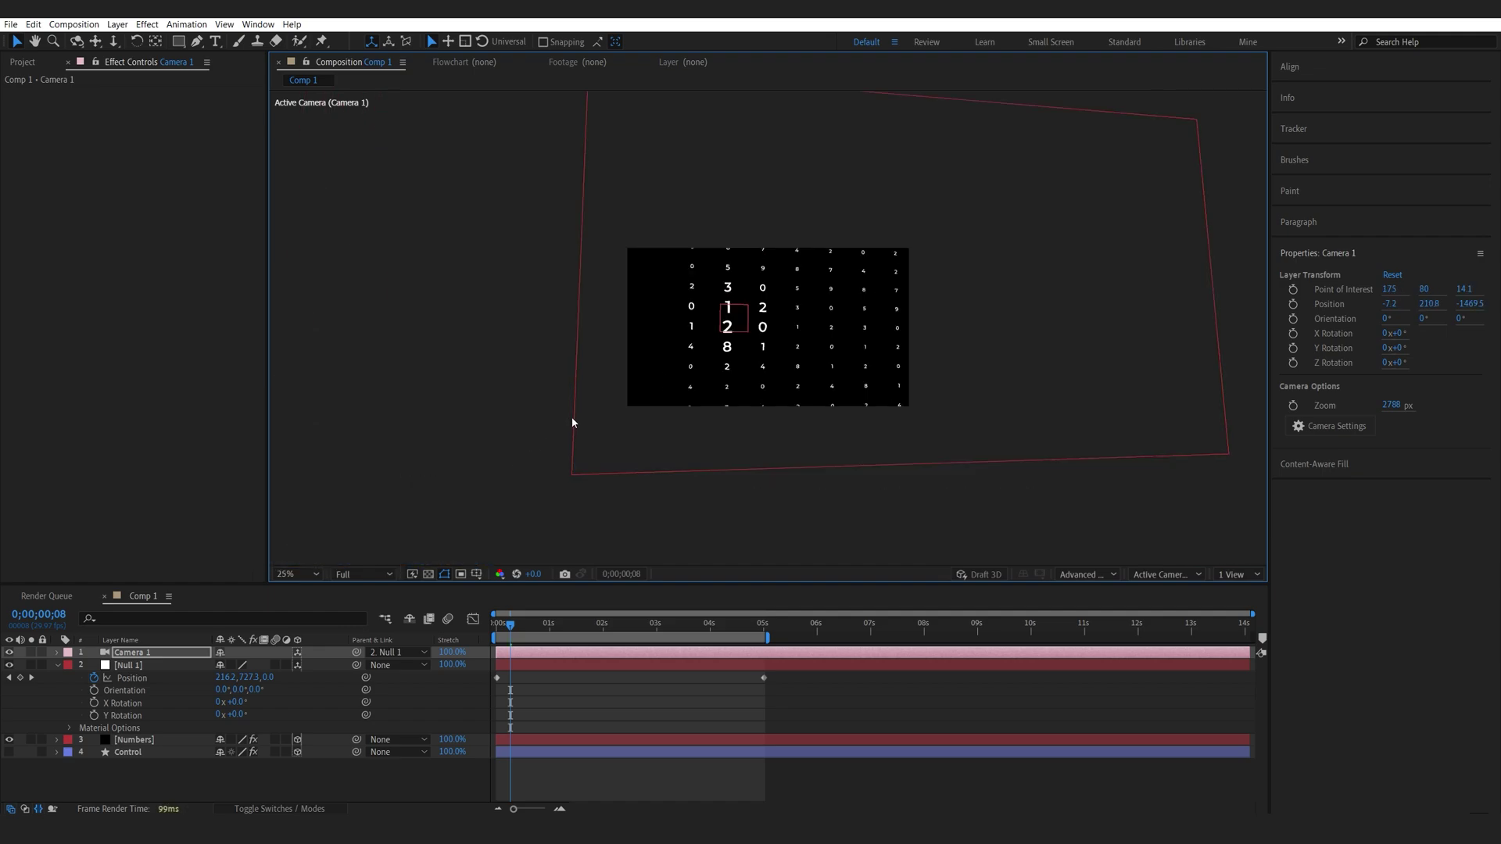
key(period)
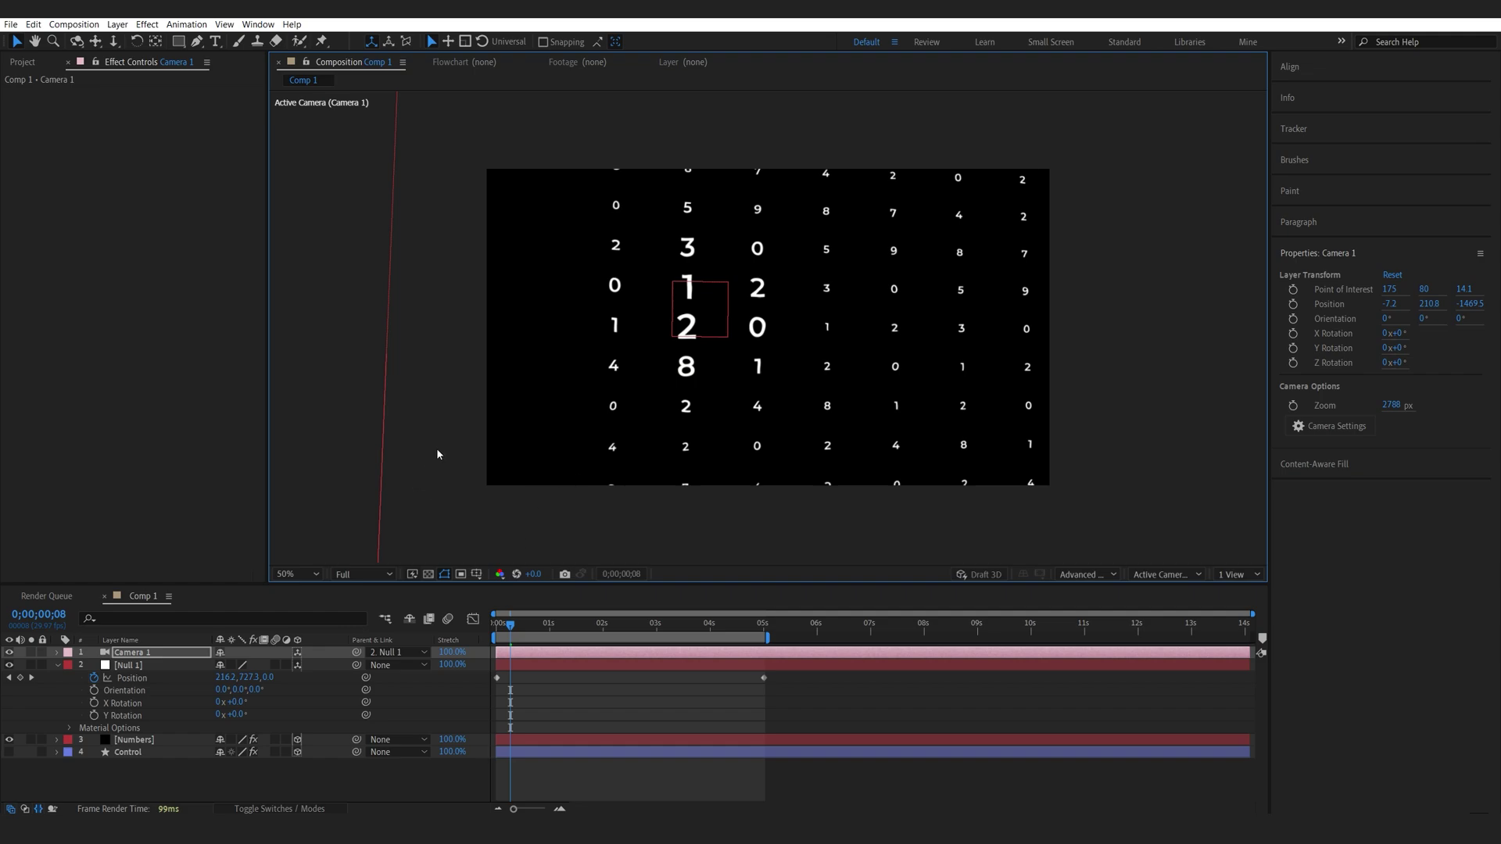
Set the Particle Playground grid Width to 2329 and Height to 1291.
click(133, 740)
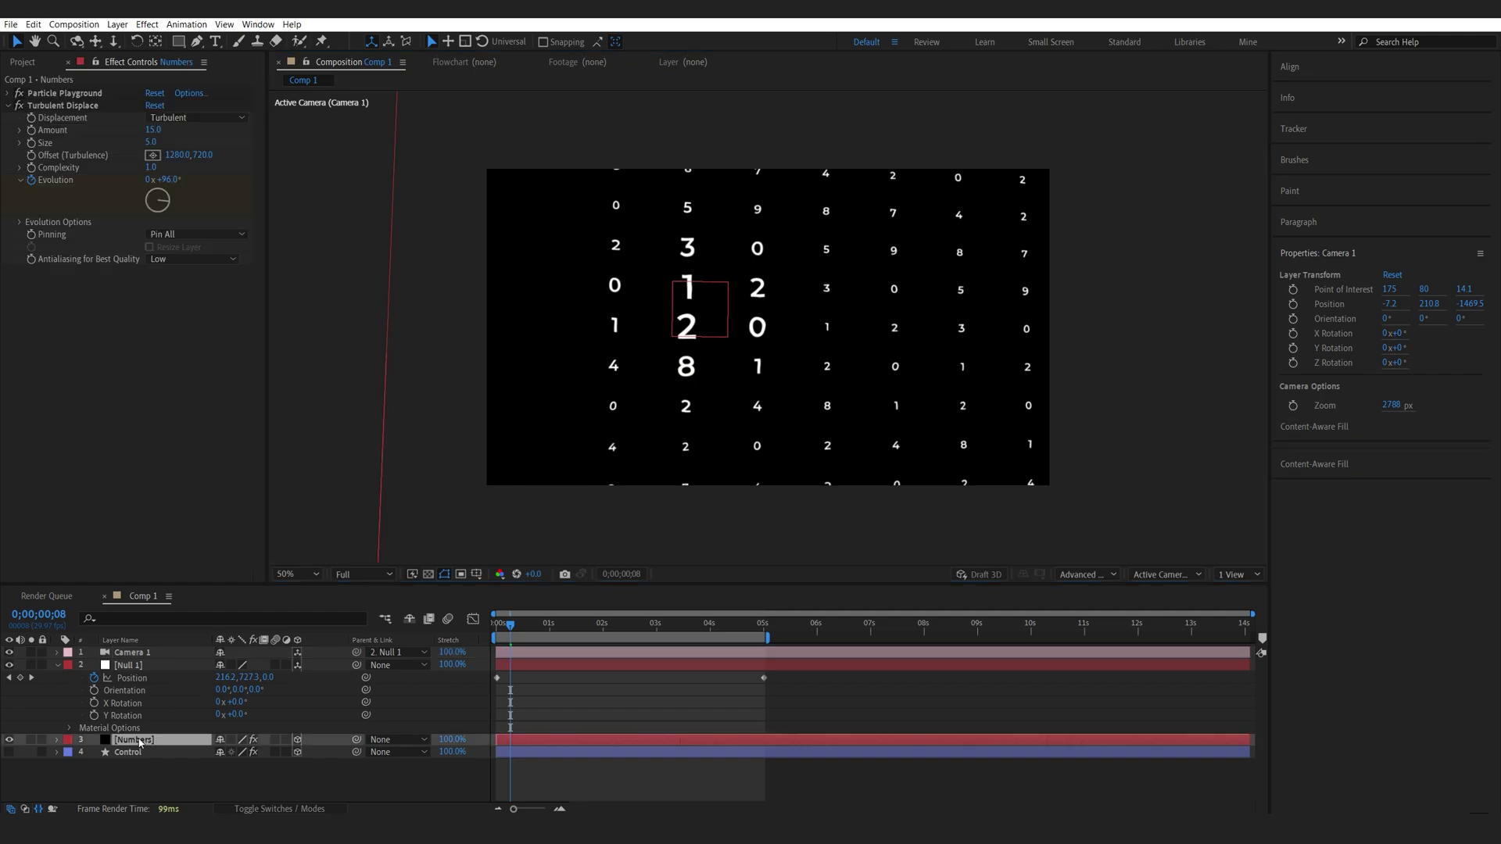
click(4, 94)
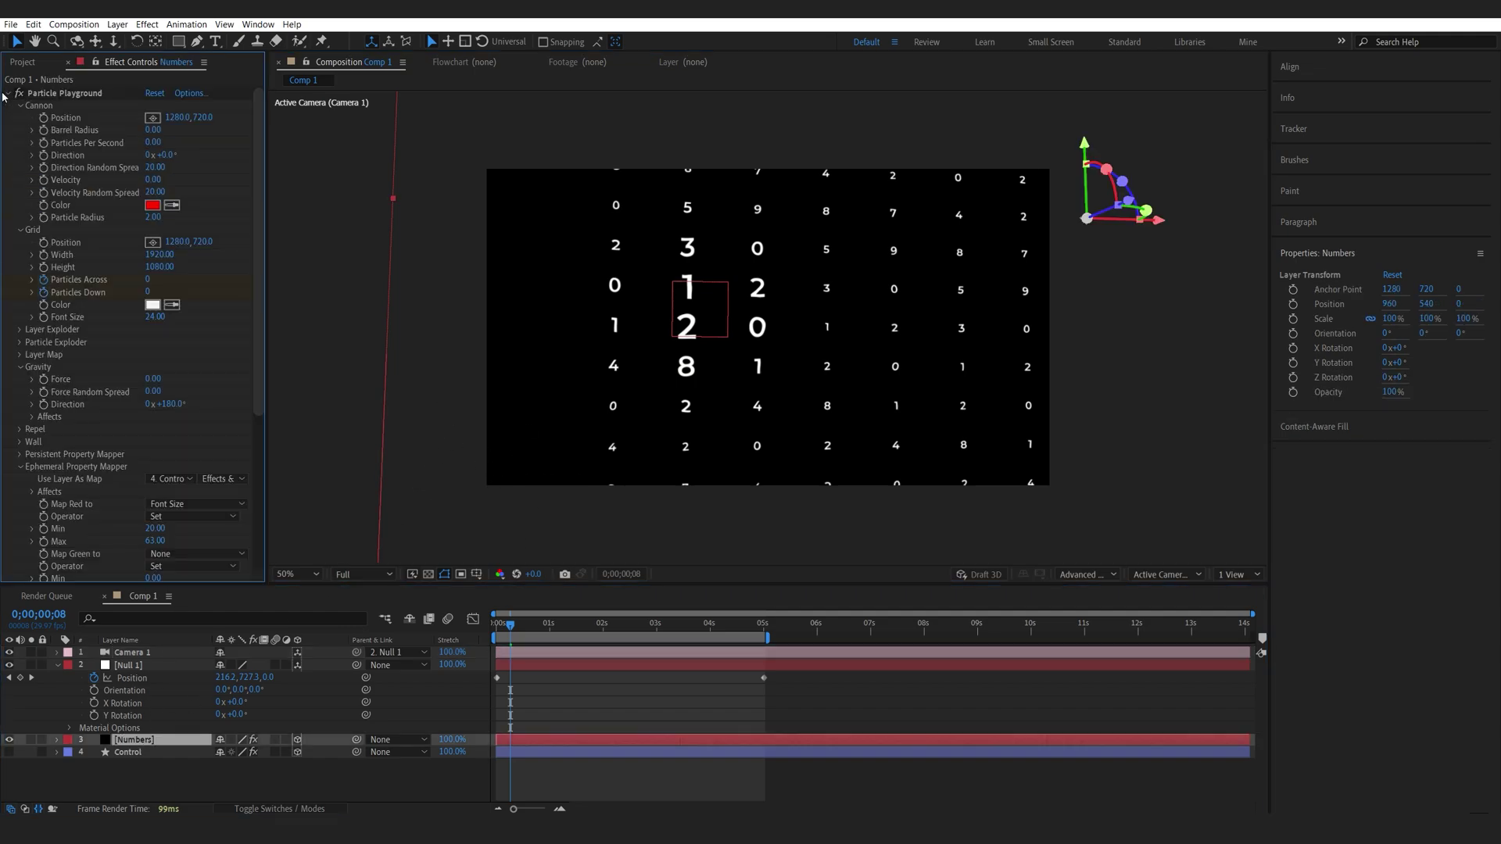
drag(159, 254, 474, 264)
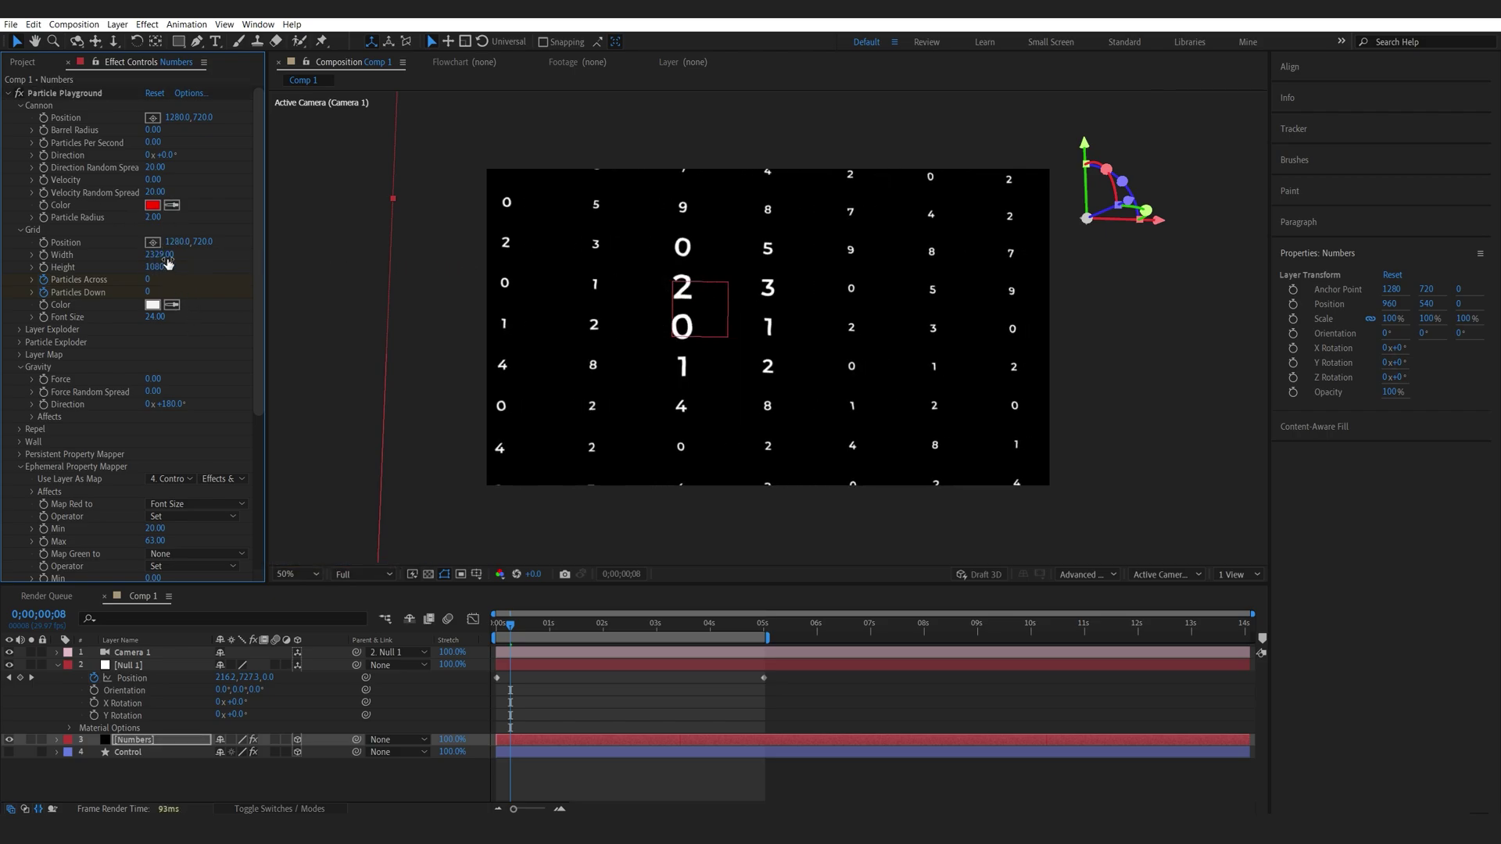
drag(152, 270, 317, 269)
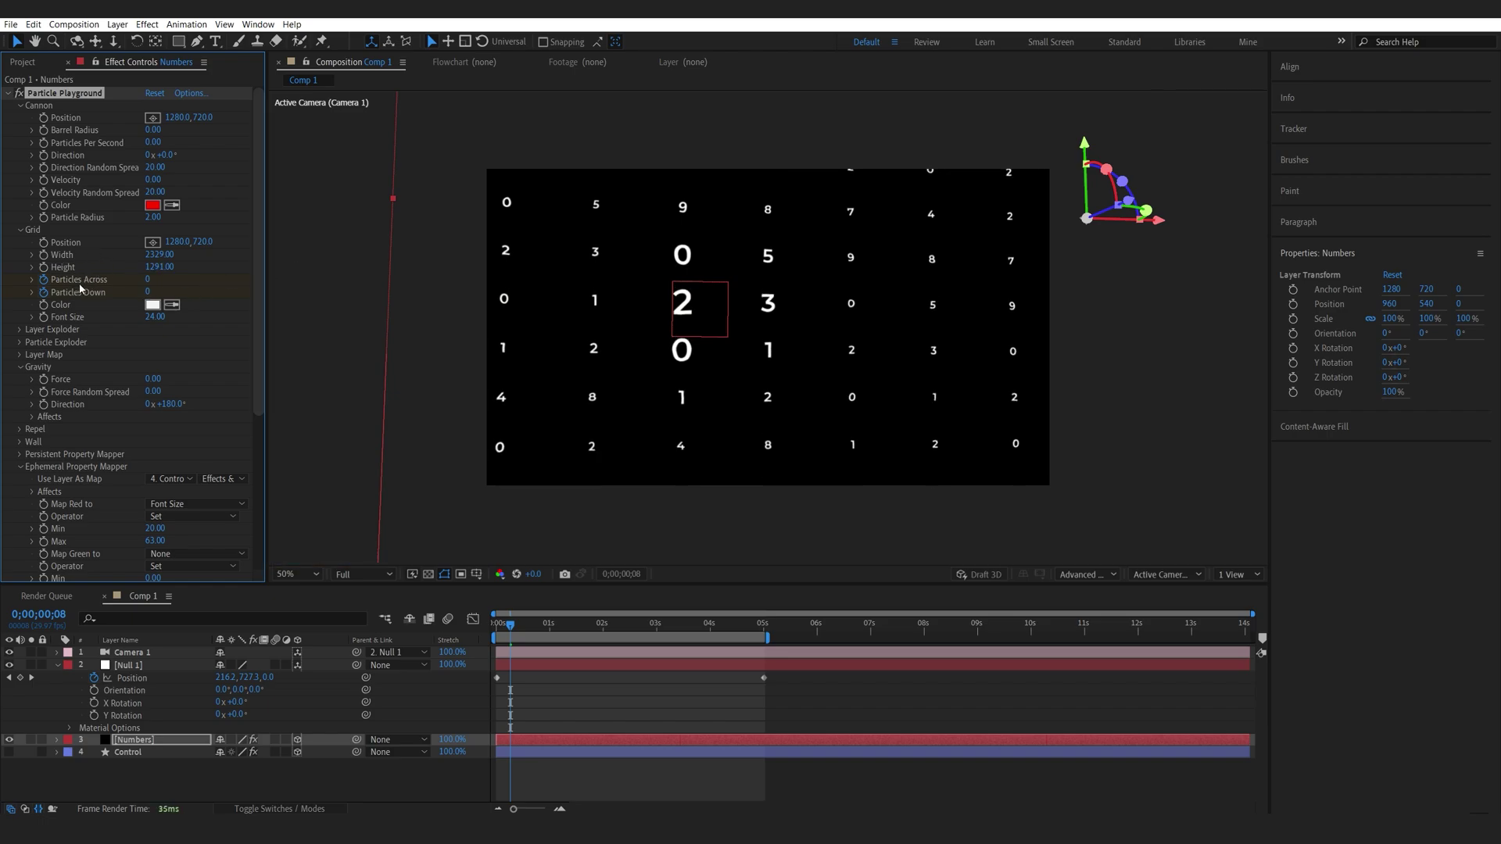
Preview the camera shot from the start, then show Camera 1's Position.
drag(510, 633, 472, 626)
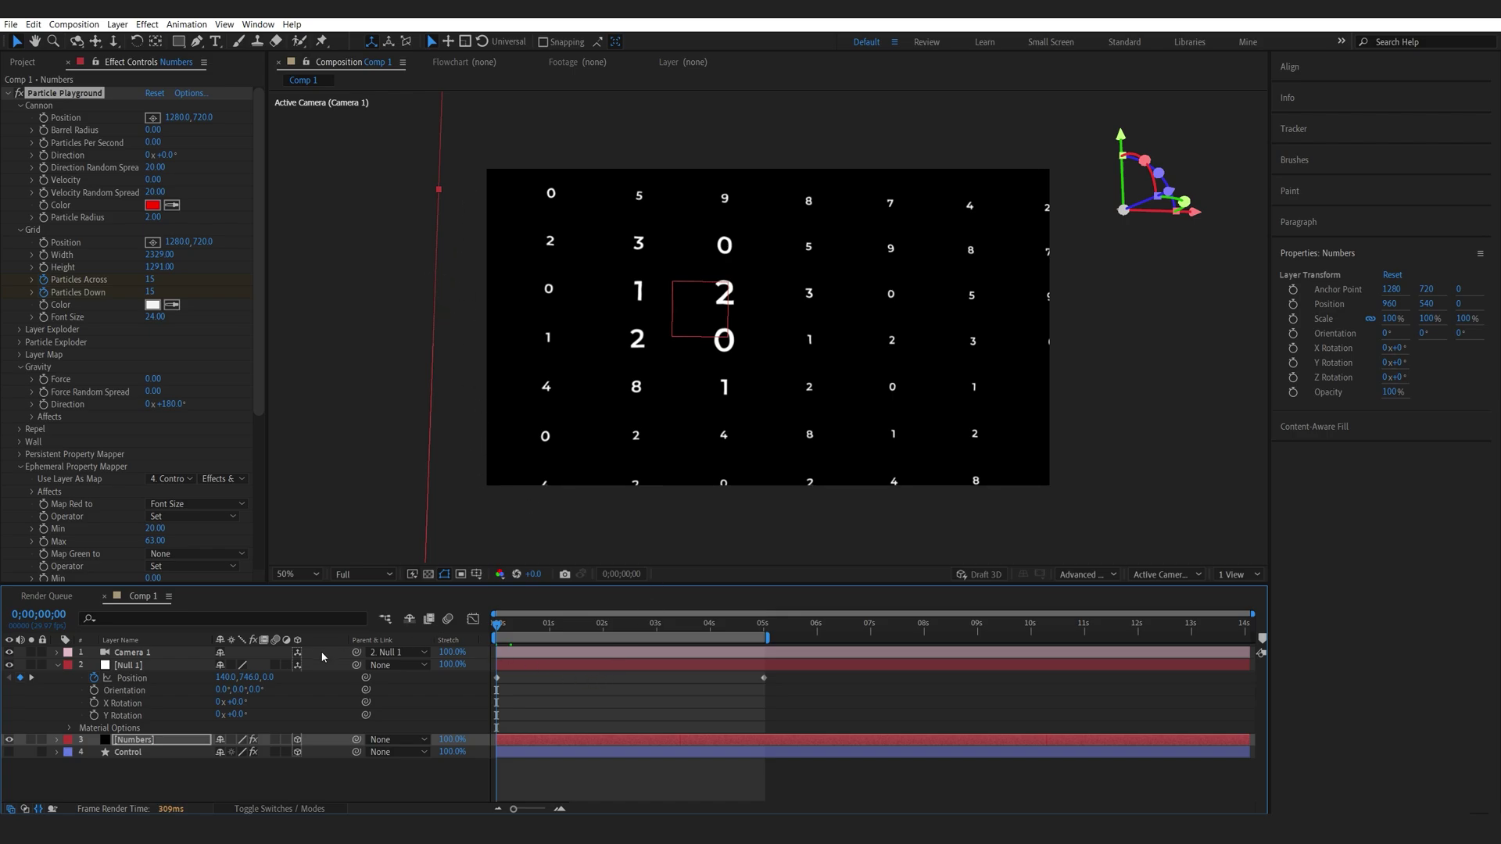
key(space)
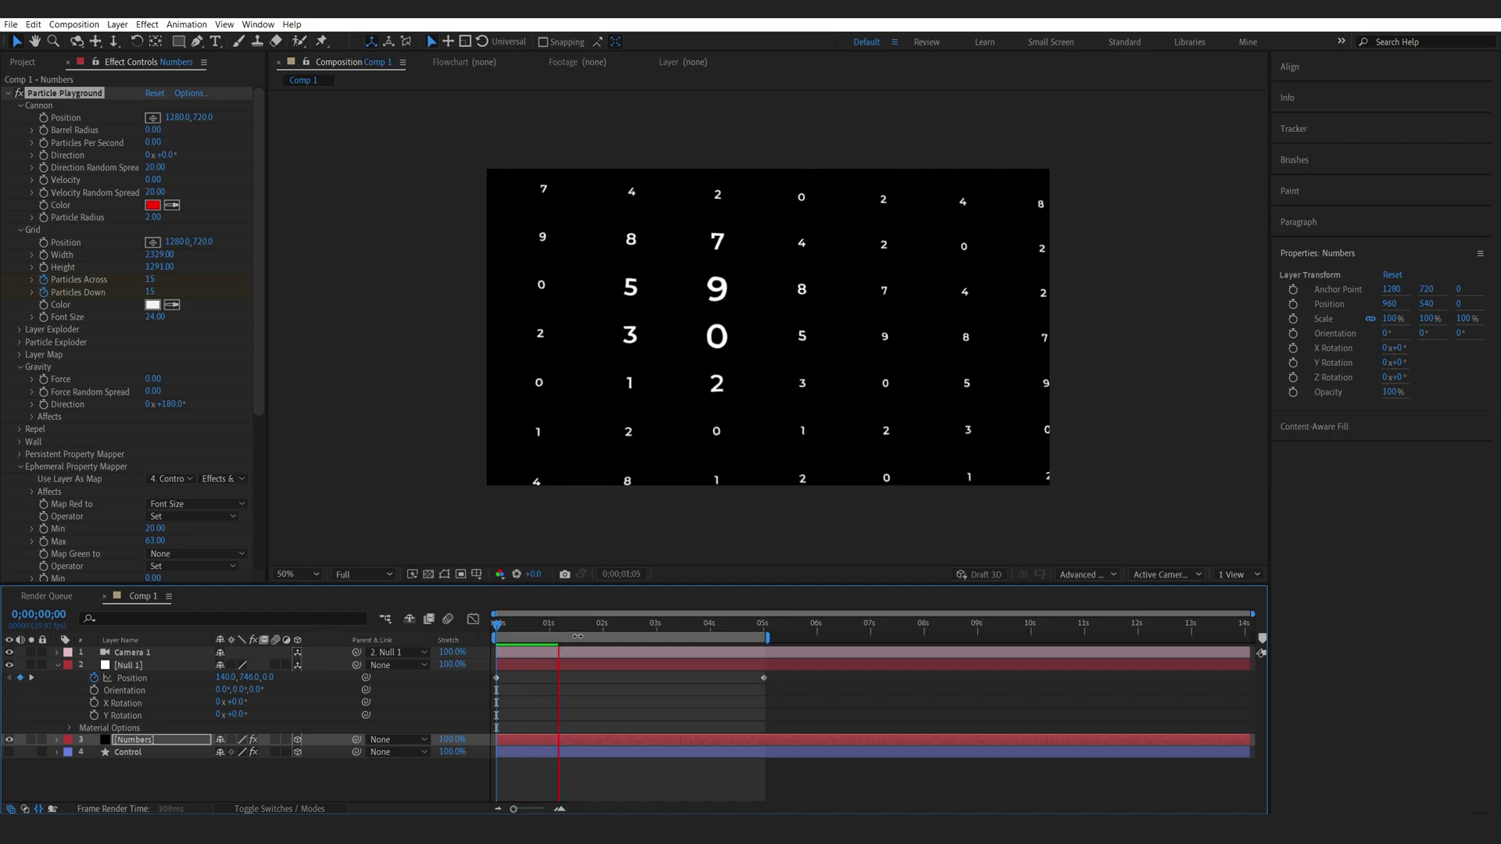
key(space)
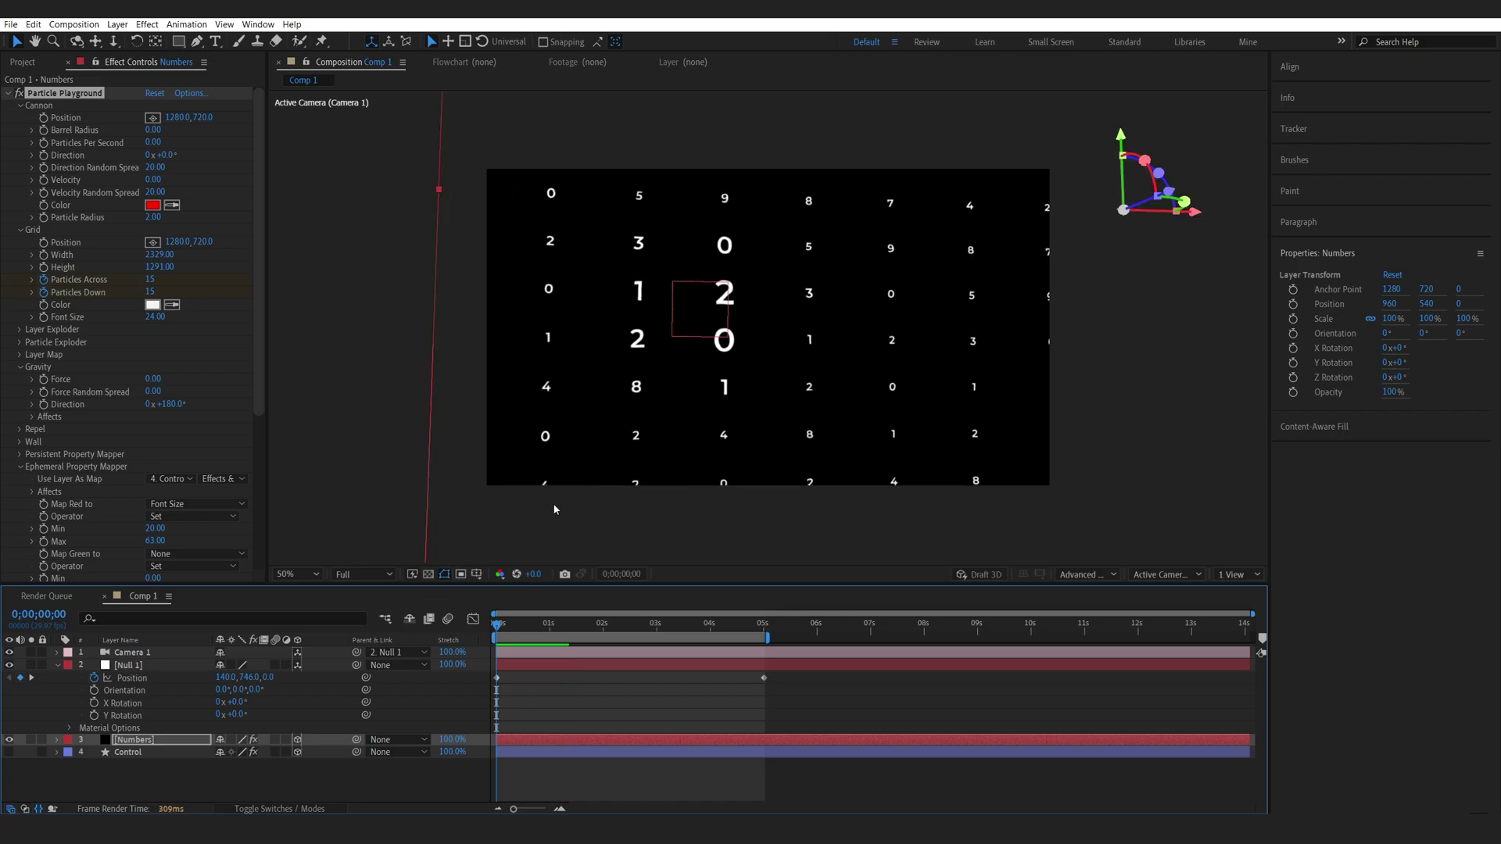
click(132, 652)
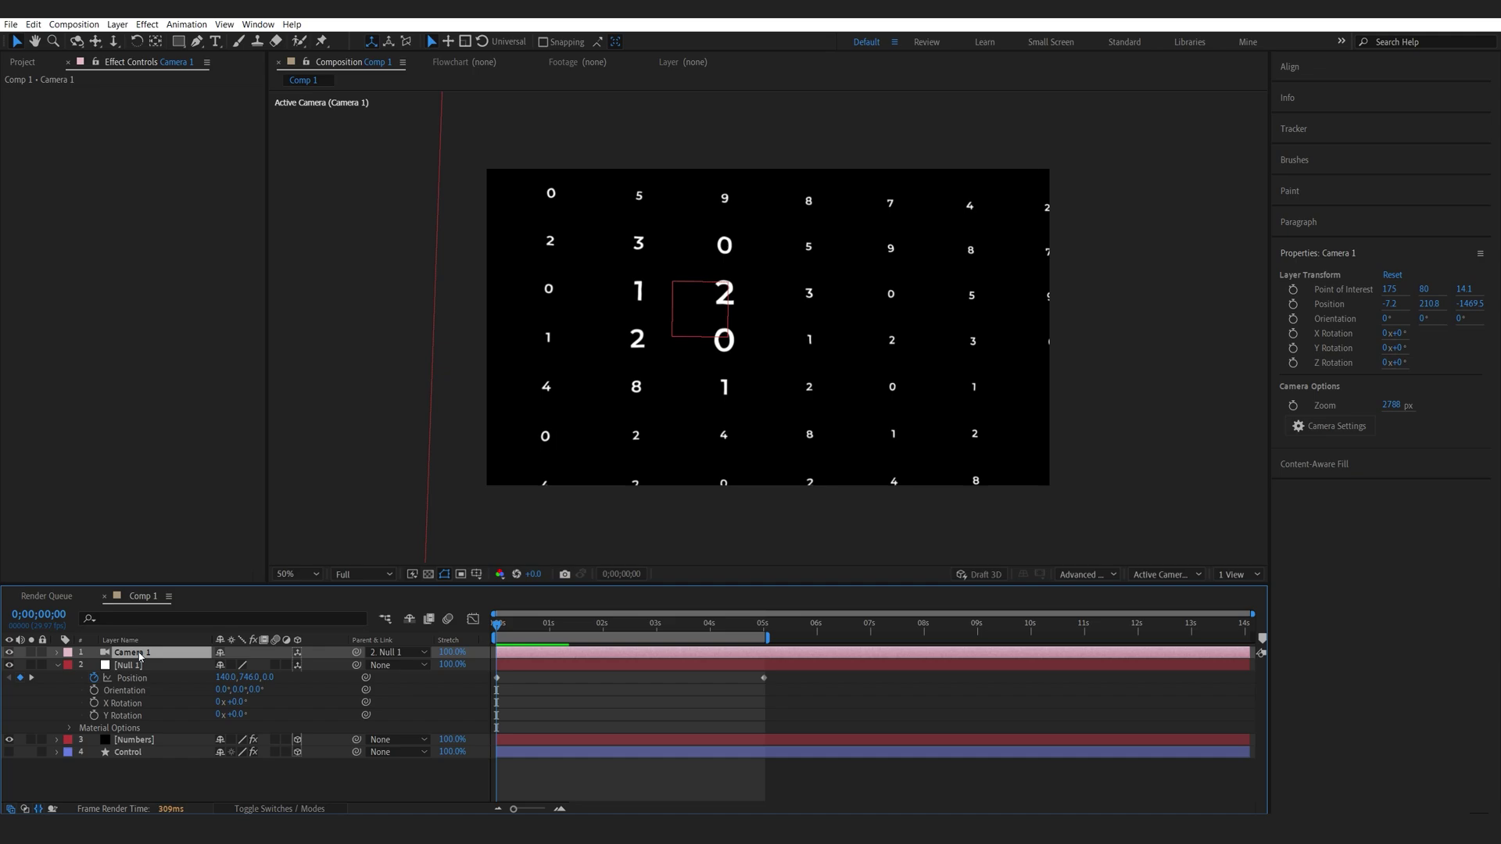
key(p)
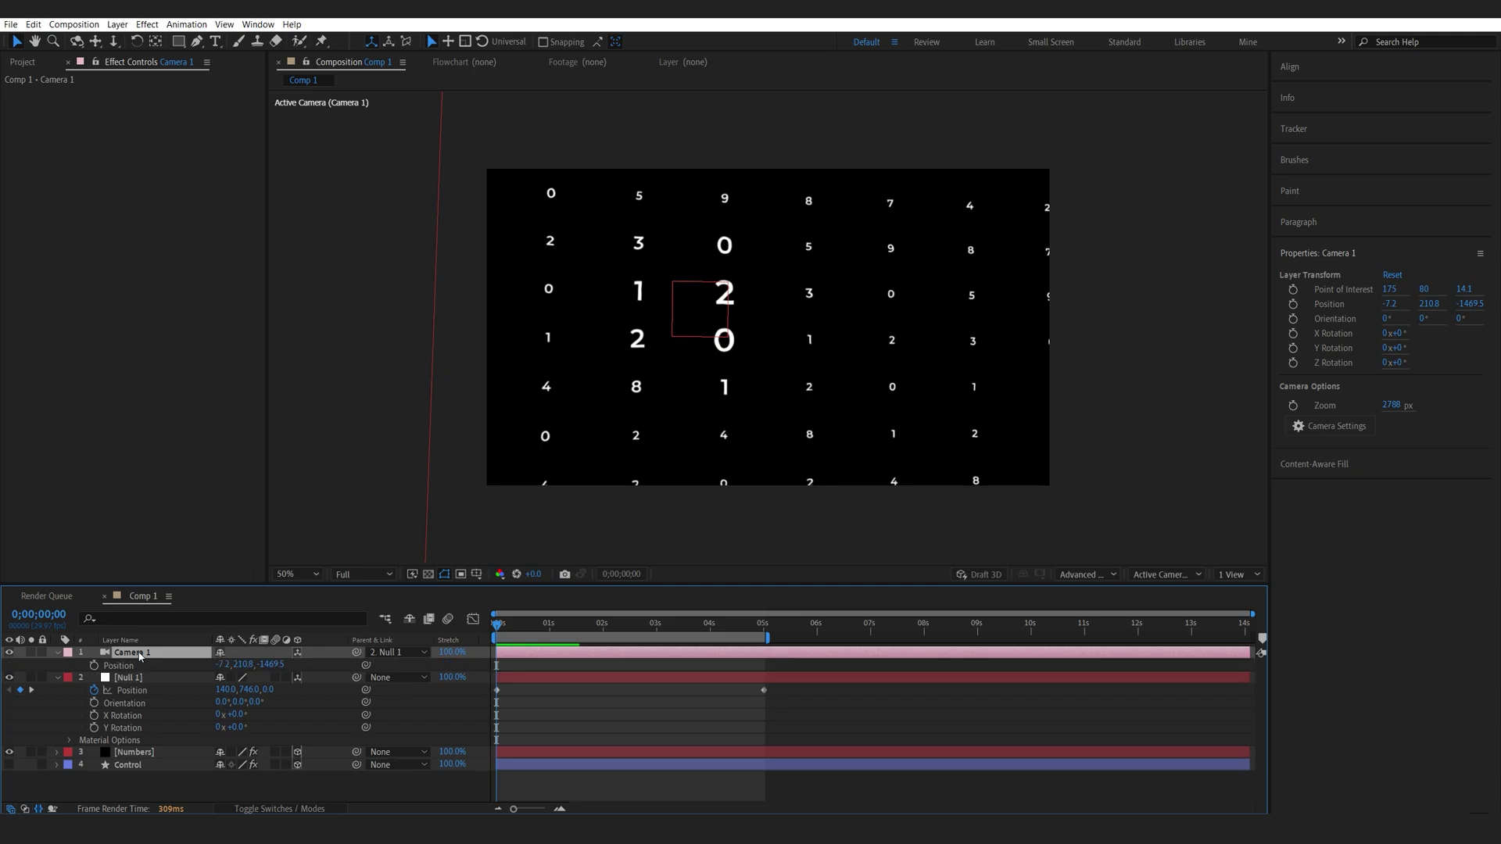
Keyframe Camera 1's Point of Interest and Position at 0 s, then orbit to a new angle at 5 s.
key(shift+a)
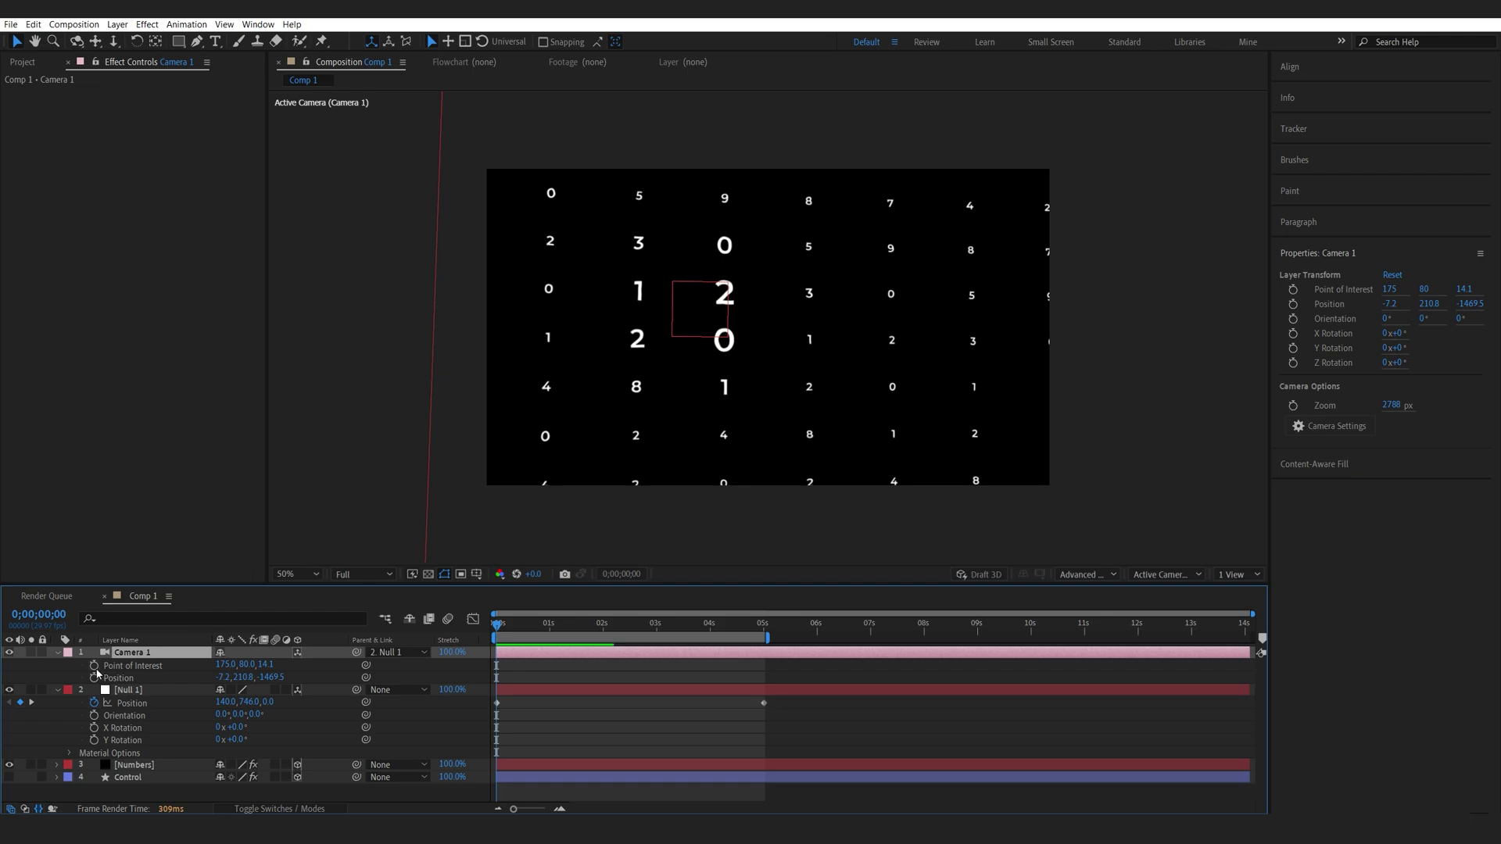
click(94, 665)
click(93, 678)
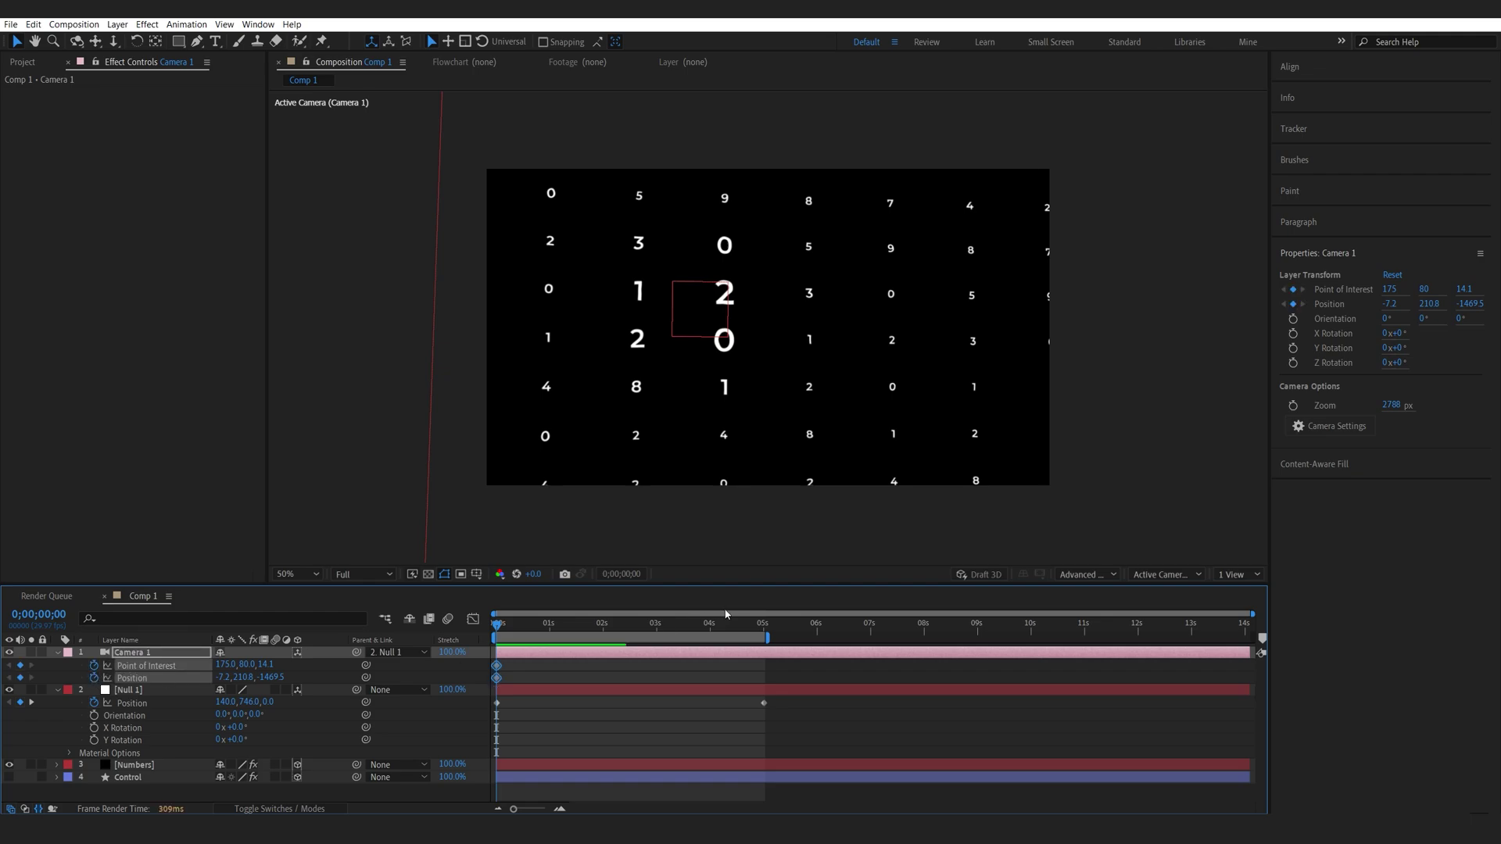
drag(741, 629, 763, 629)
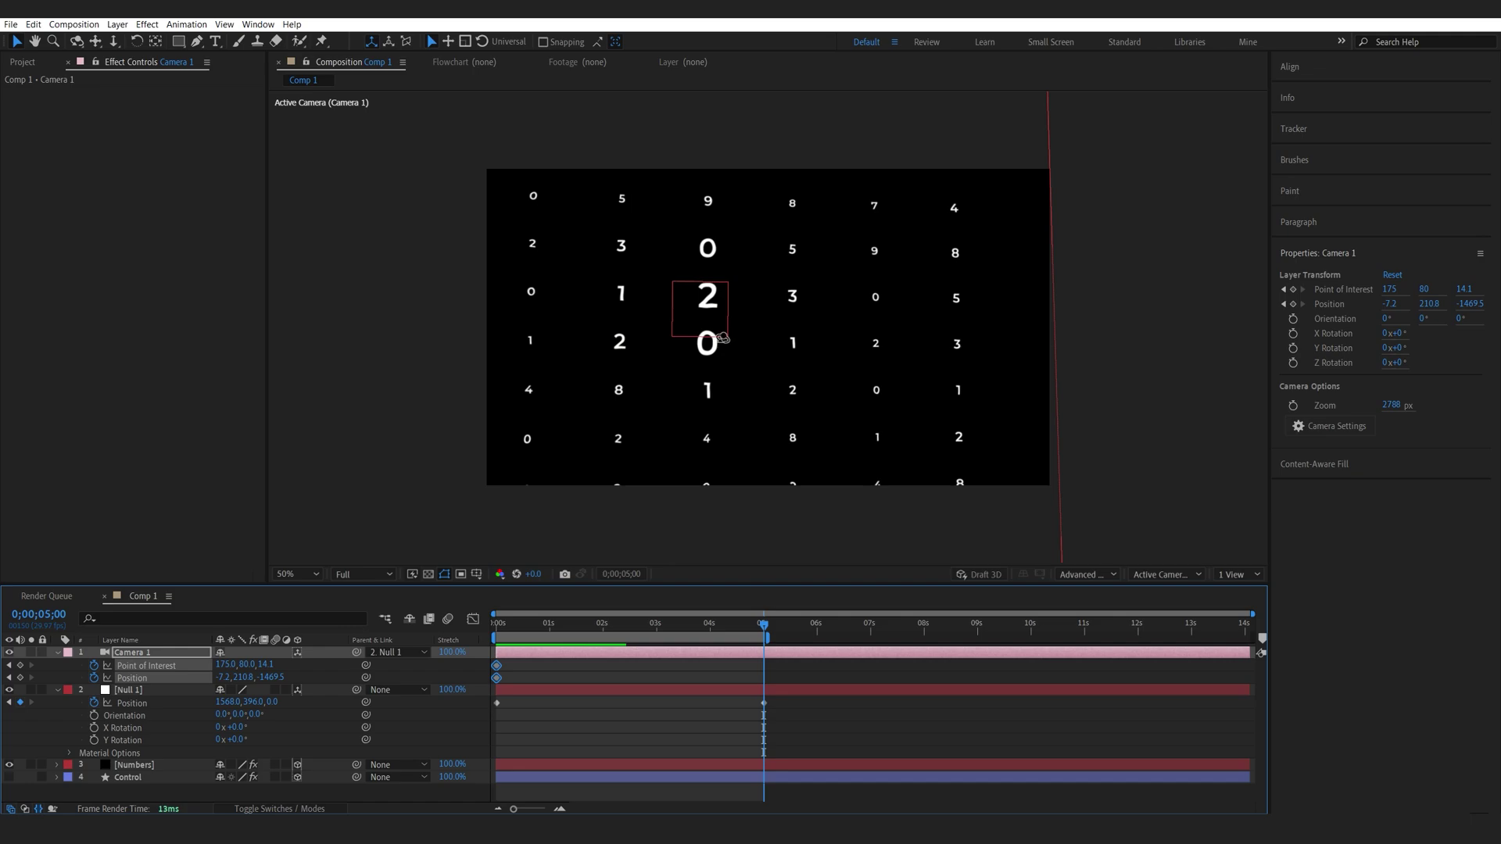
drag(723, 344, 747, 398)
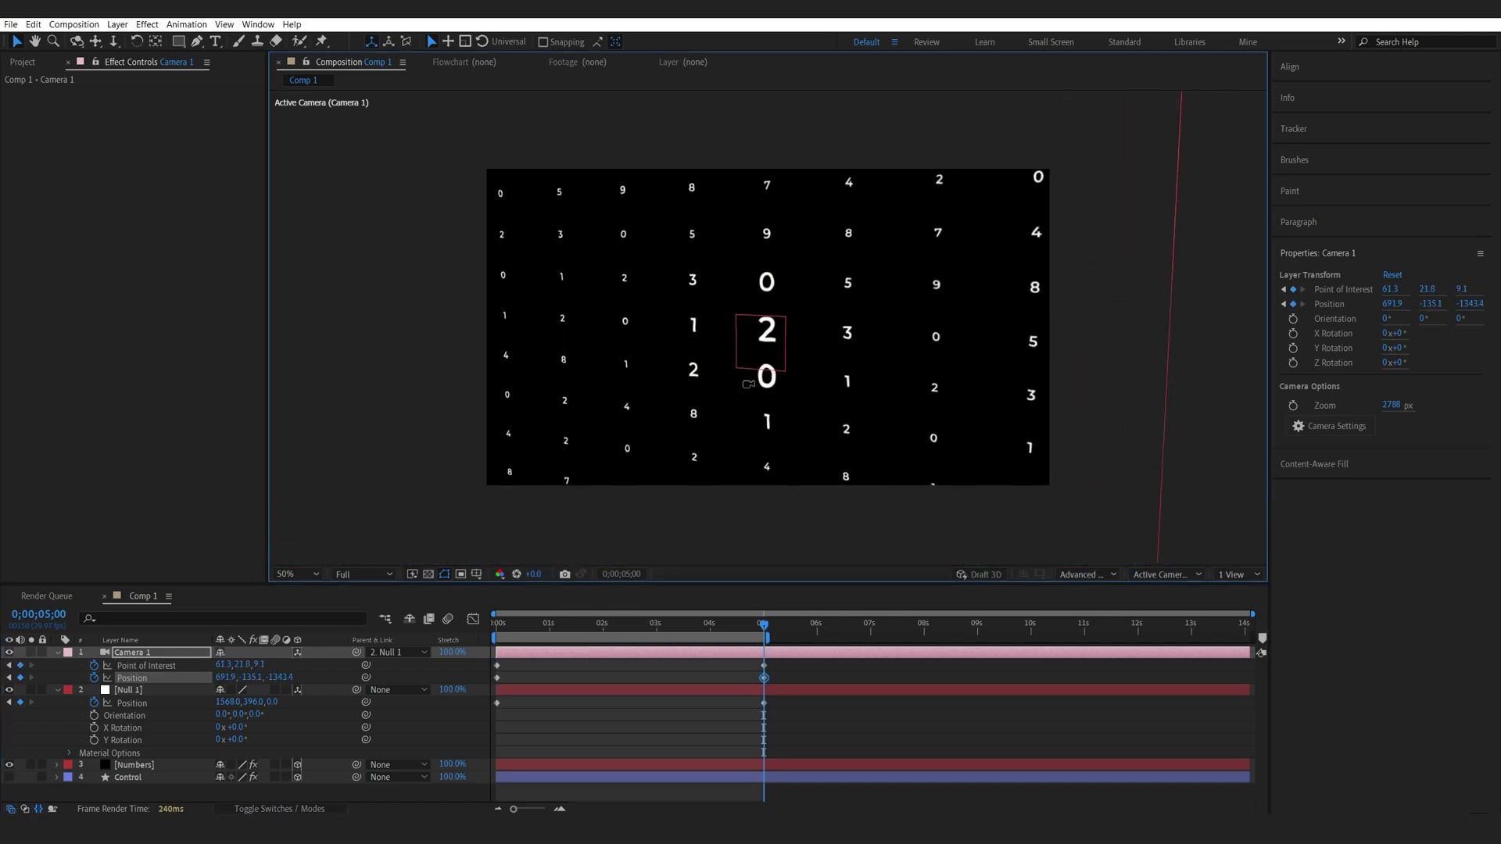
drag(497, 623, 716, 632)
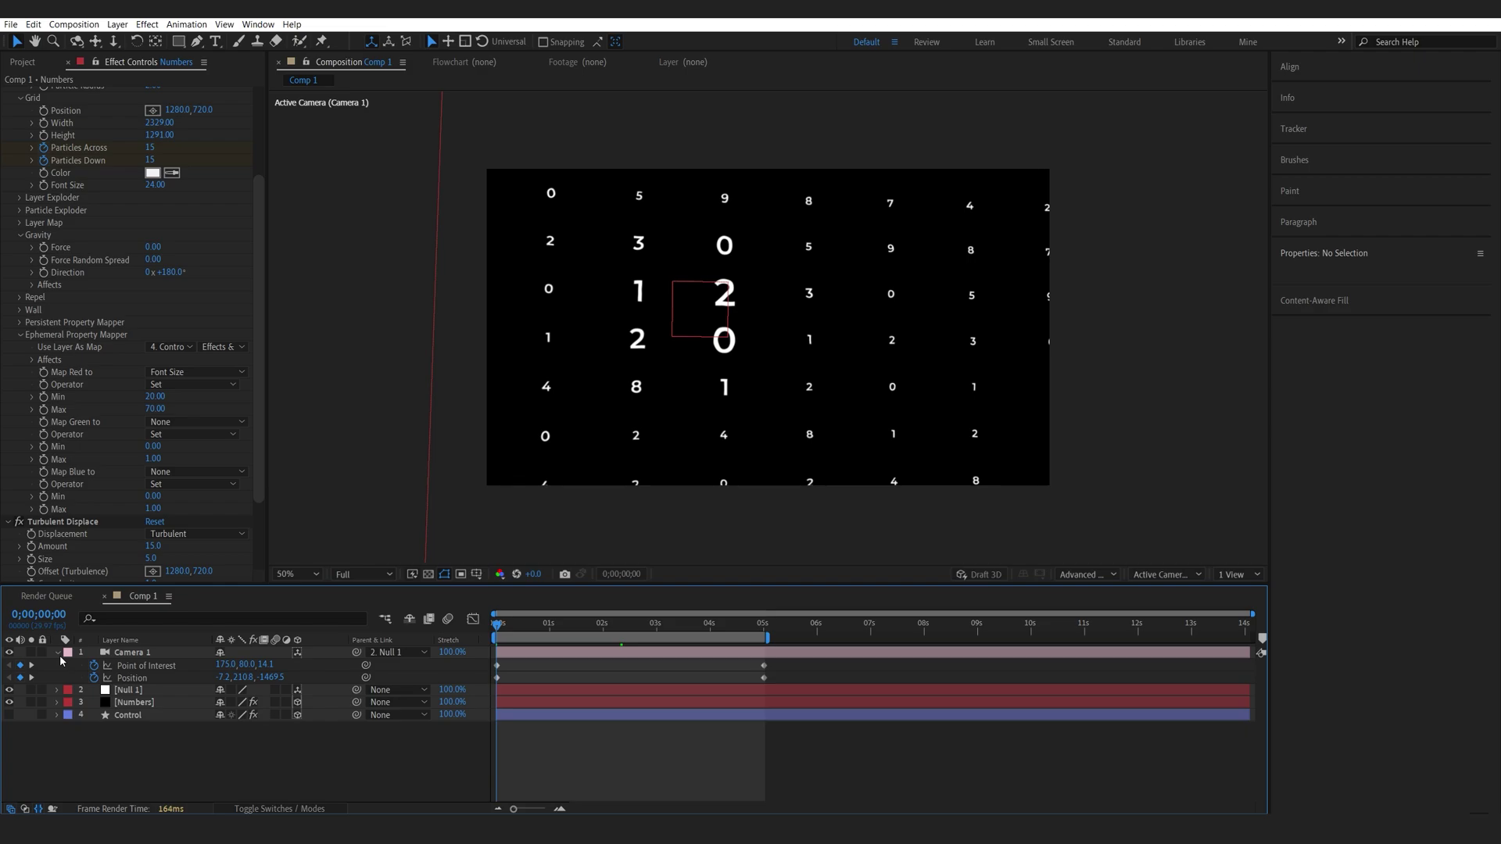
click(58, 652)
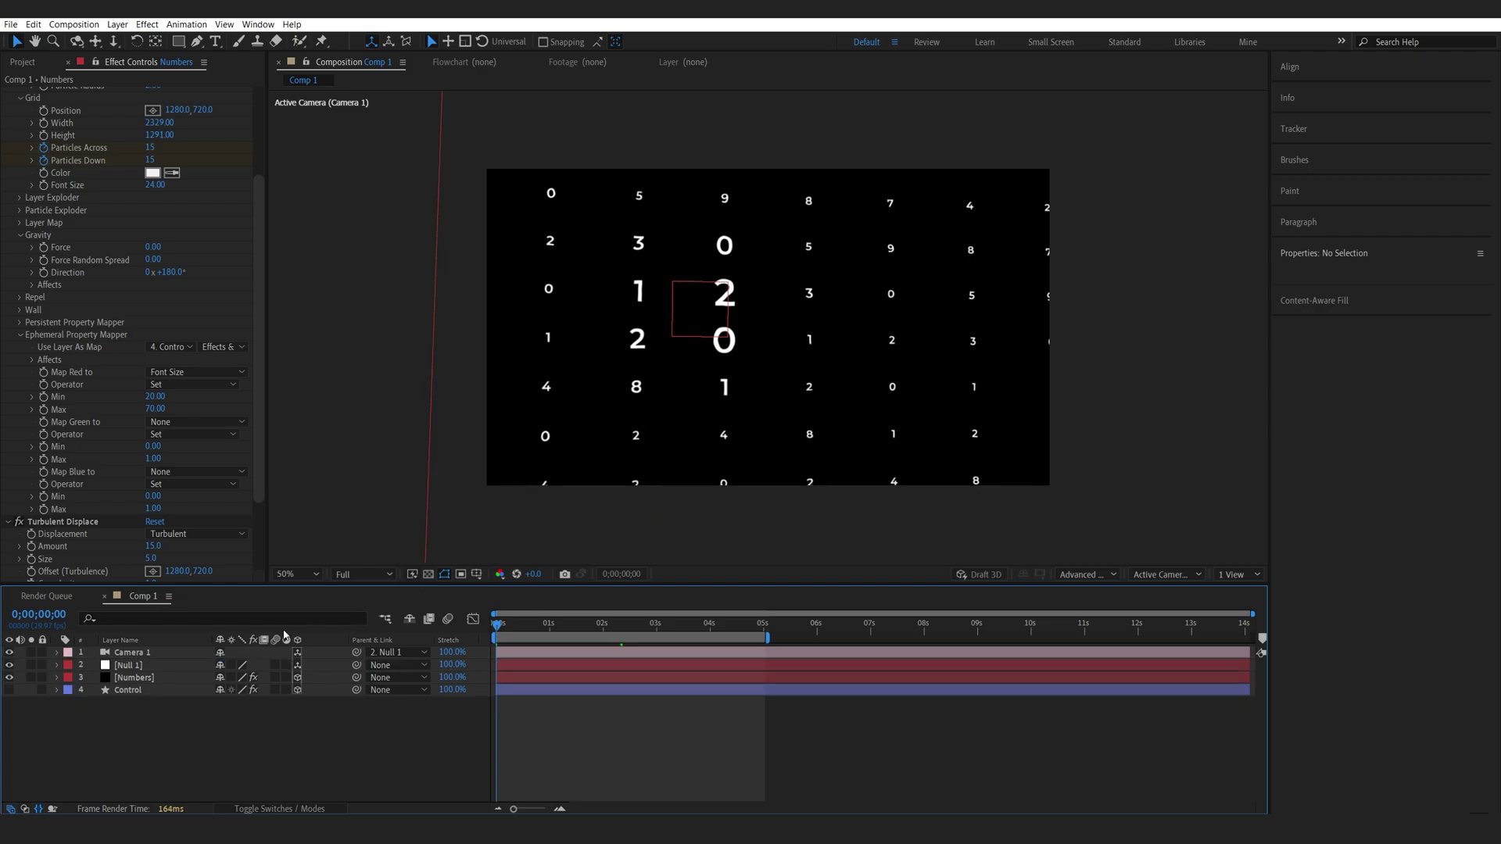
Change the Particle Playground grid Color to light cyan 9DF9FB.
scroll(91, 447, up, 4)
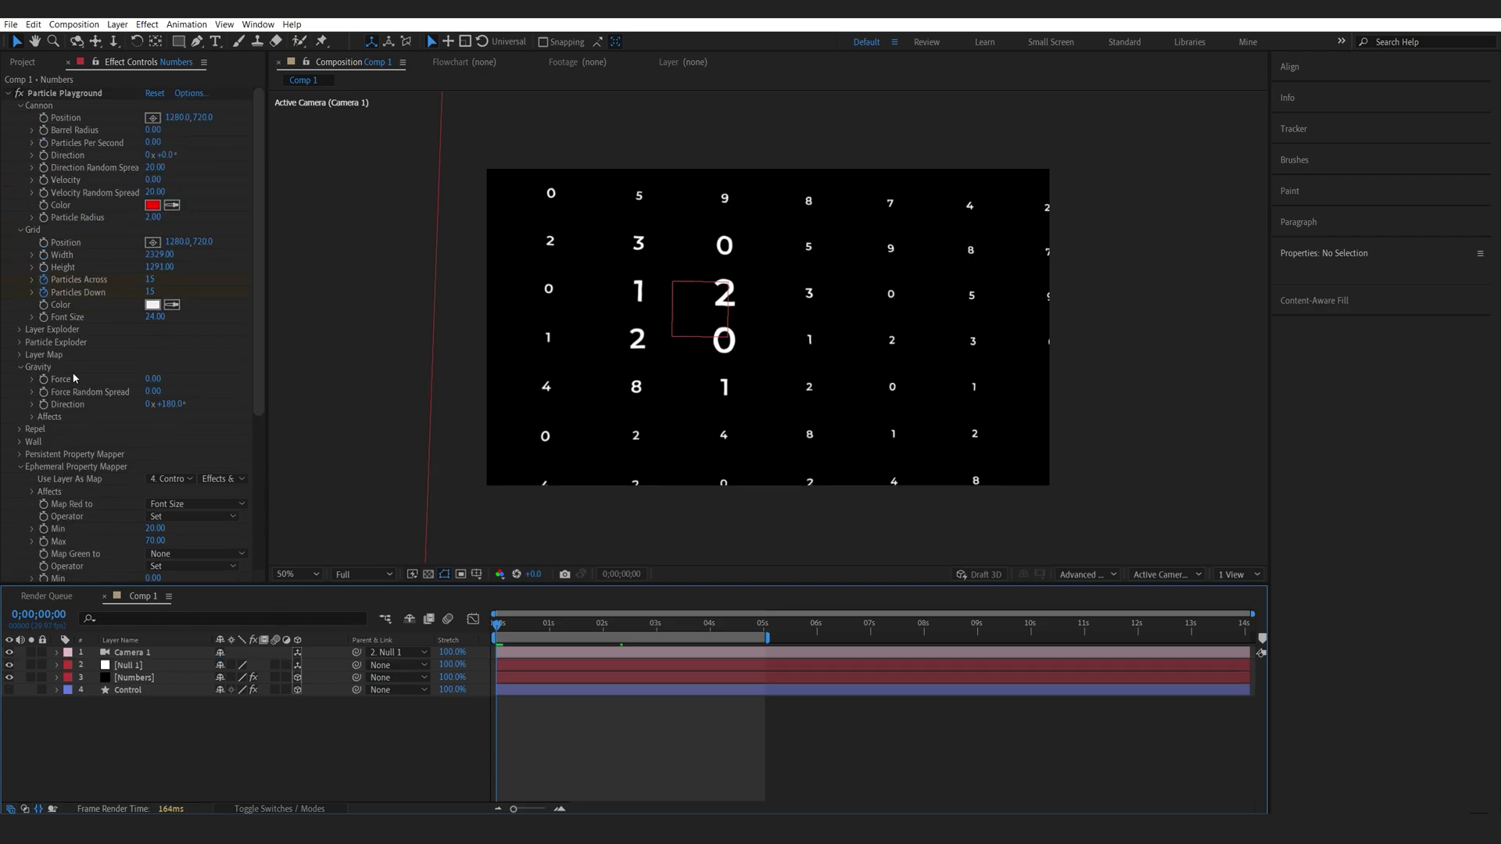
click(150, 306)
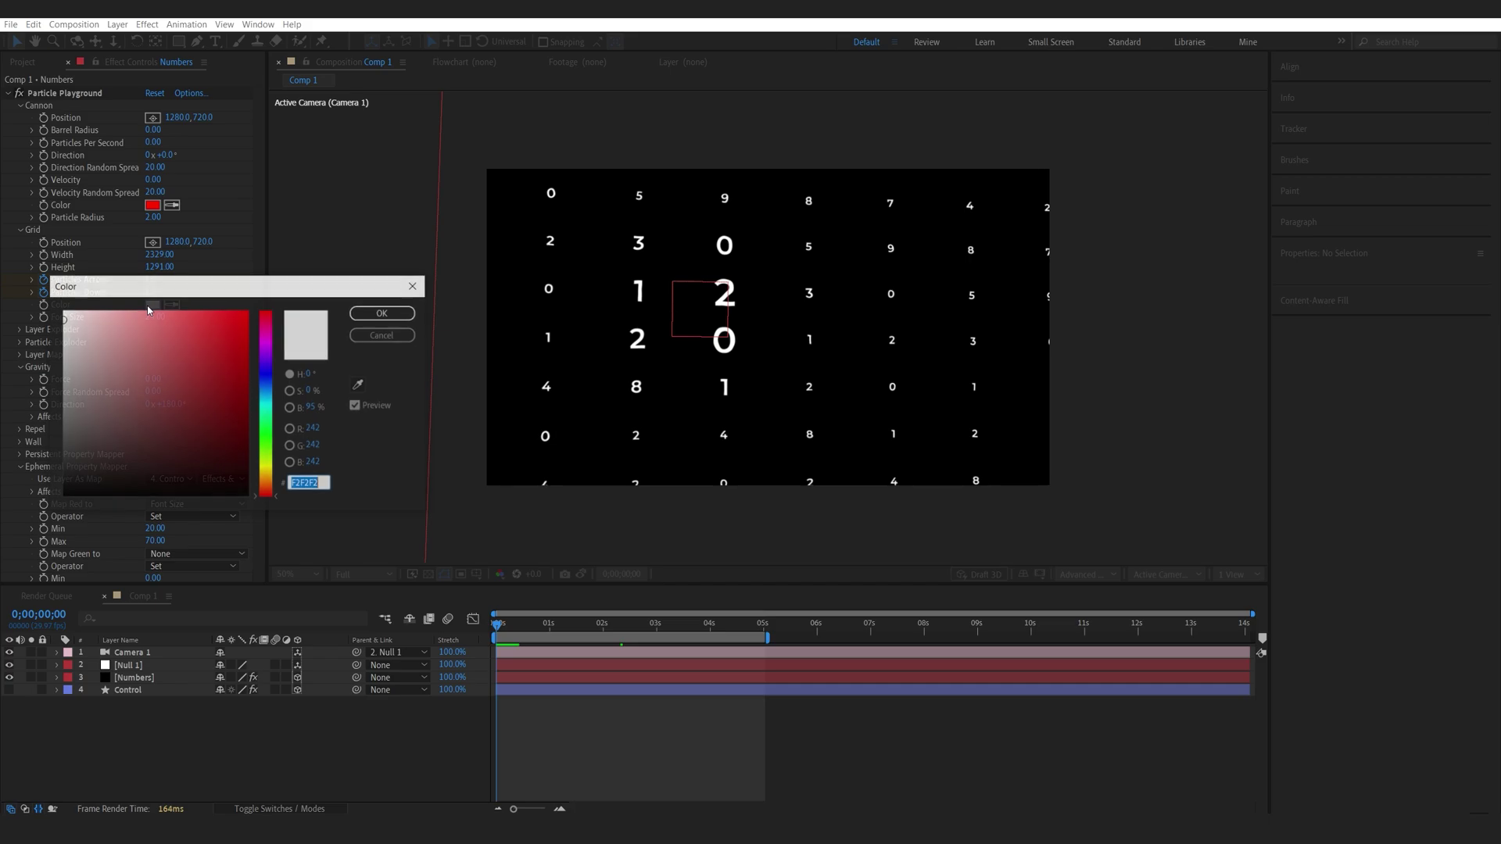
click(269, 409)
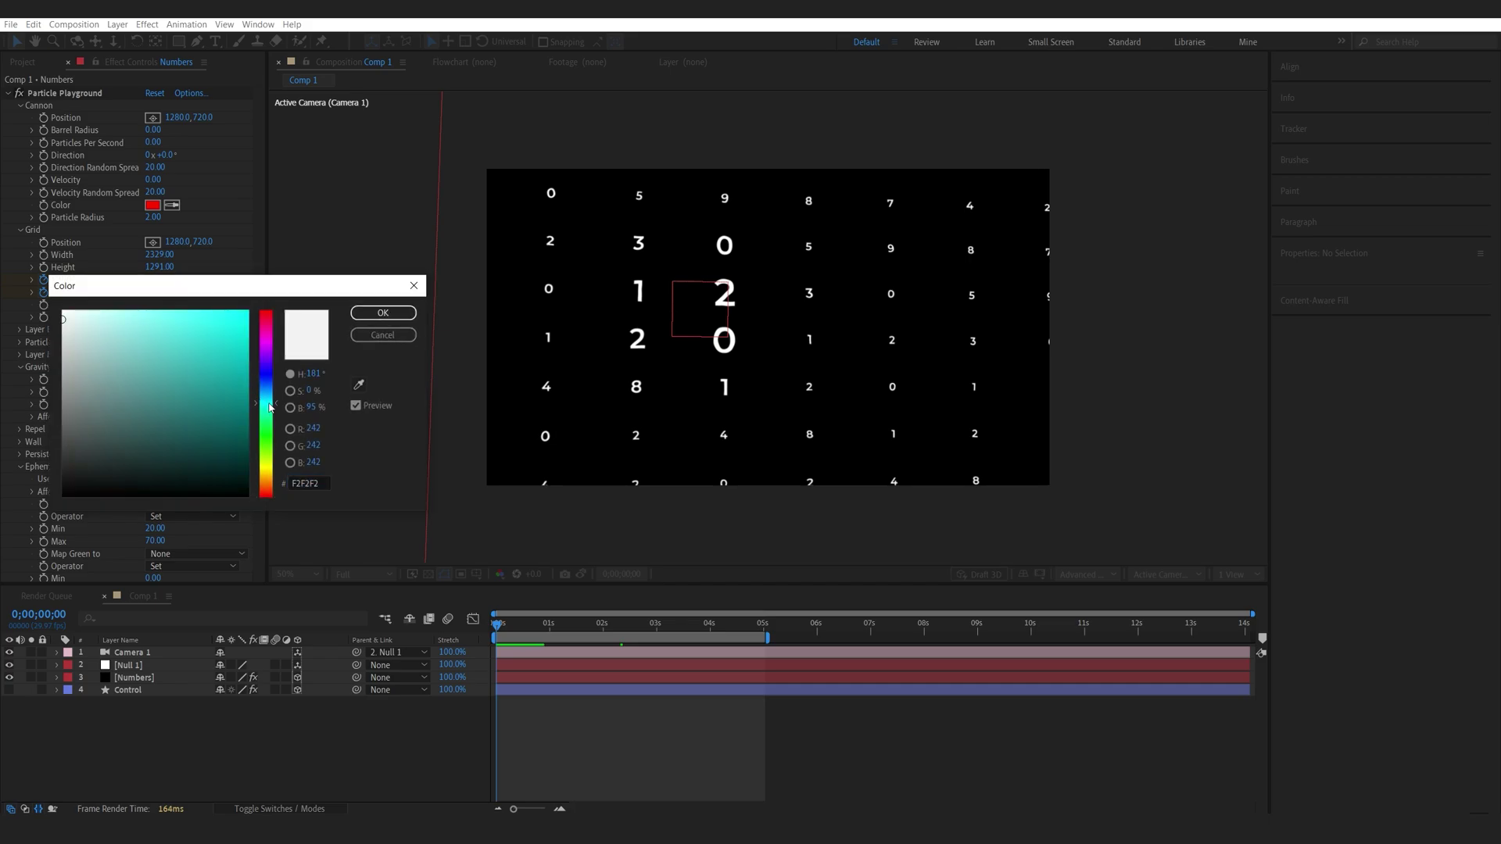
drag(122, 329, 132, 313)
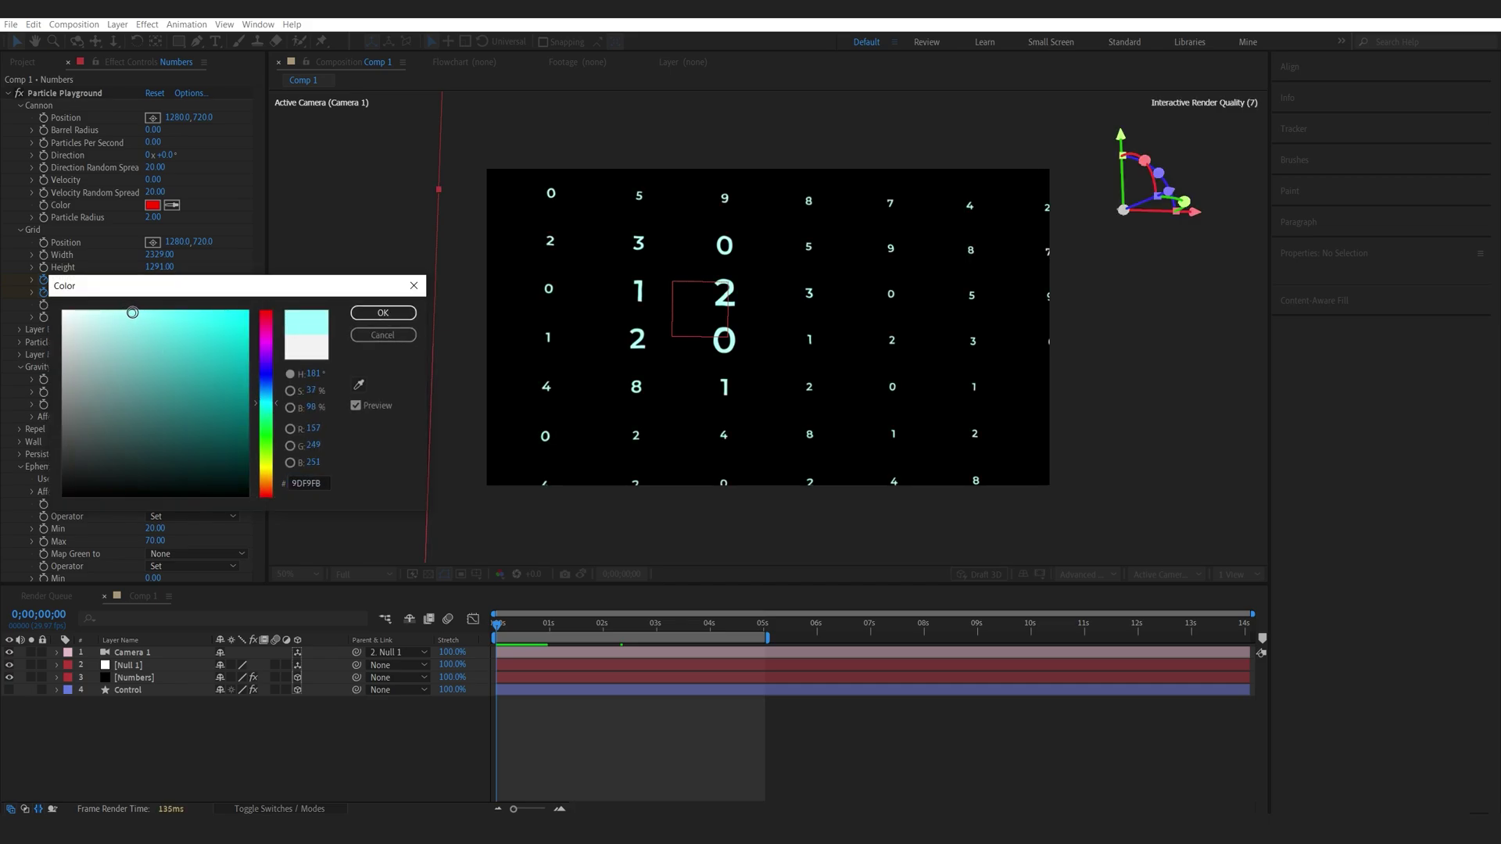
key(Return)
click(129, 665)
Create a new solid layer in dark cyan (111F21).
click(163, 735)
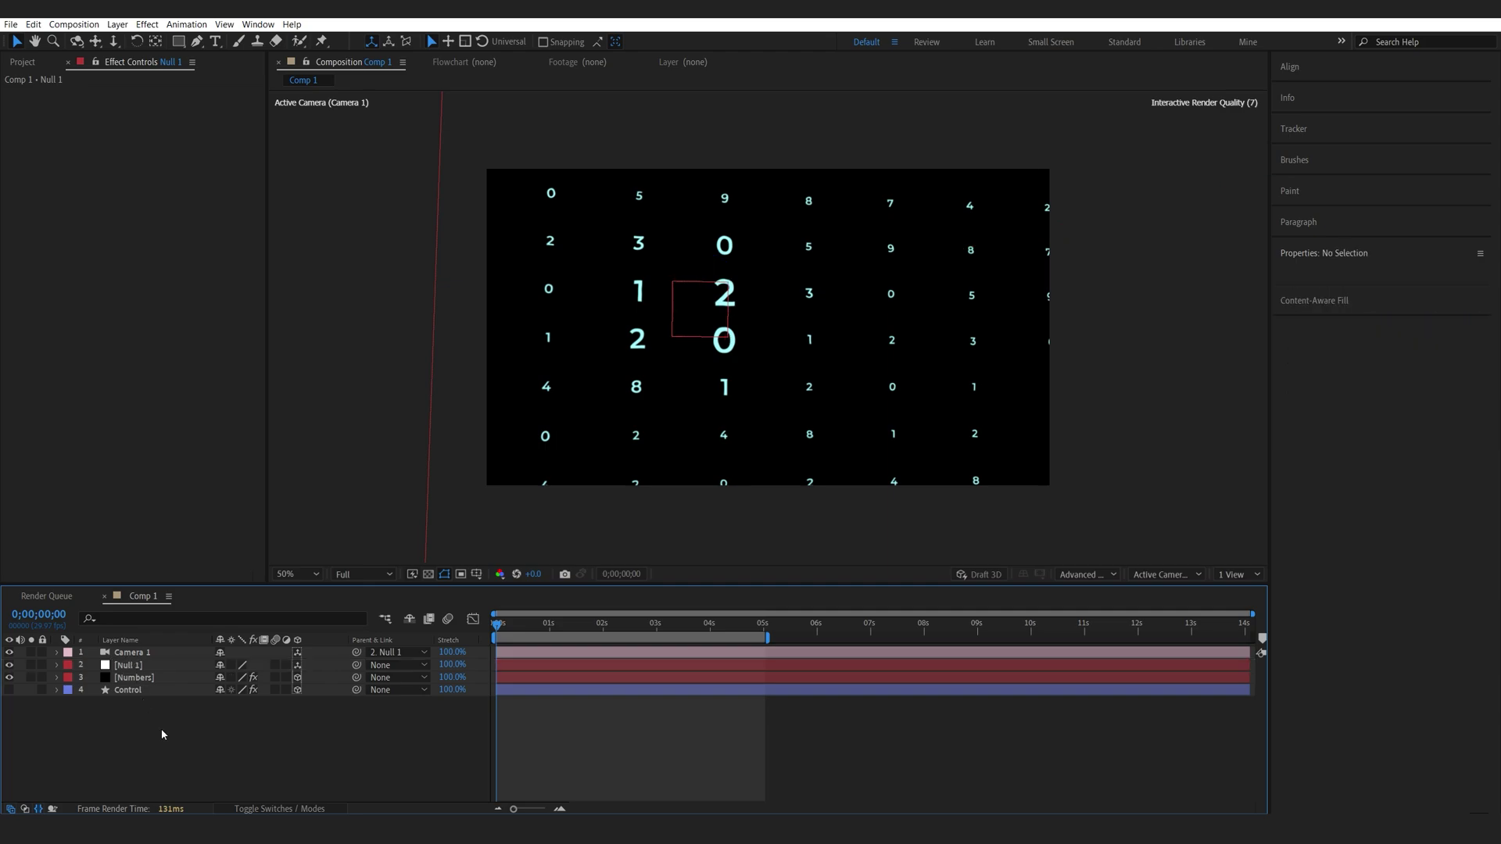
right_click(163, 735)
mouse_move(191, 577)
click(364, 610)
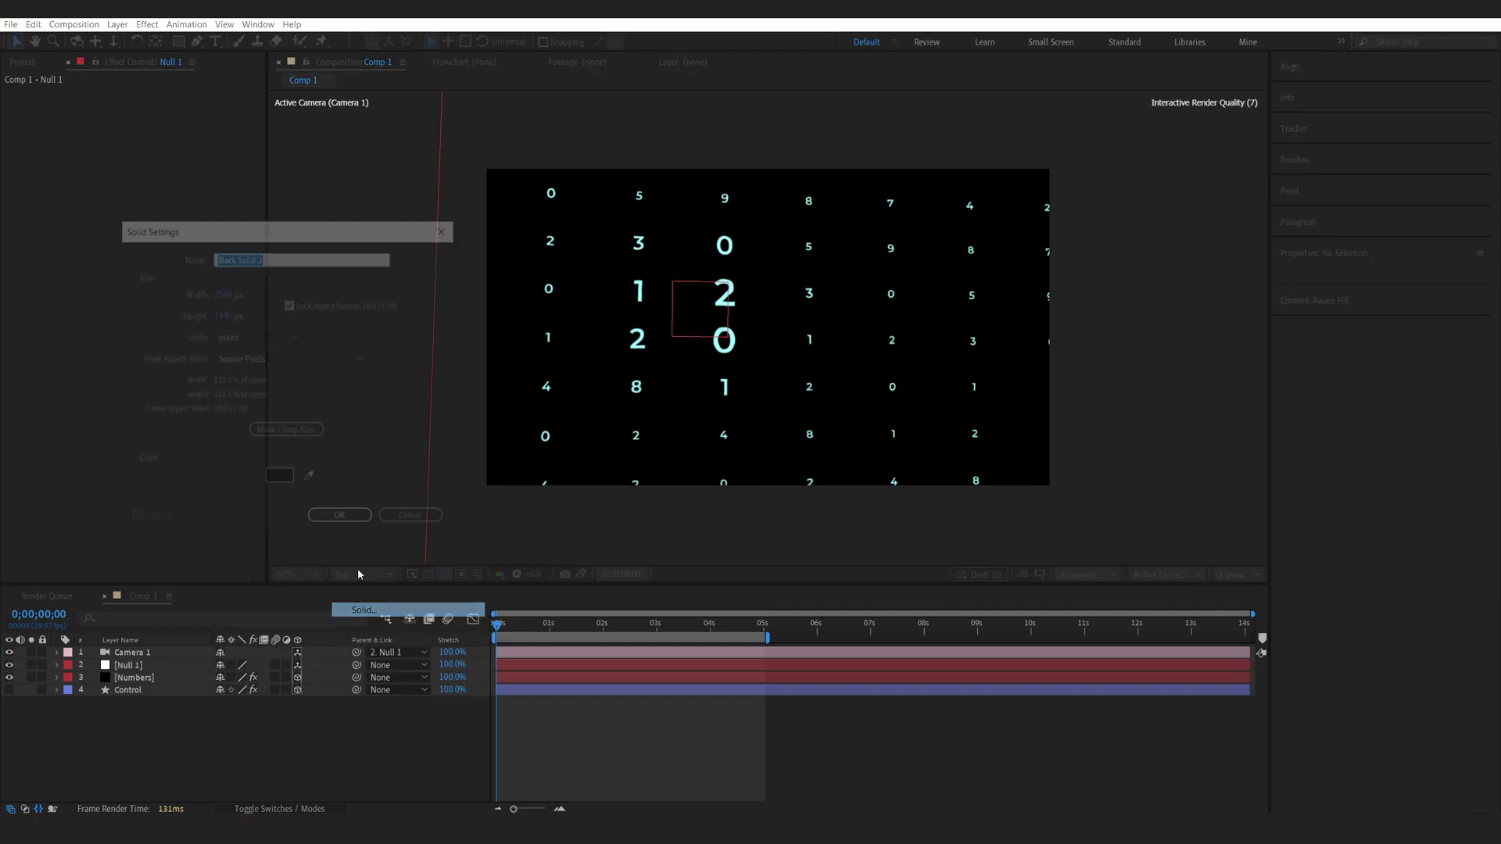
click(279, 479)
drag(175, 474, 91, 479)
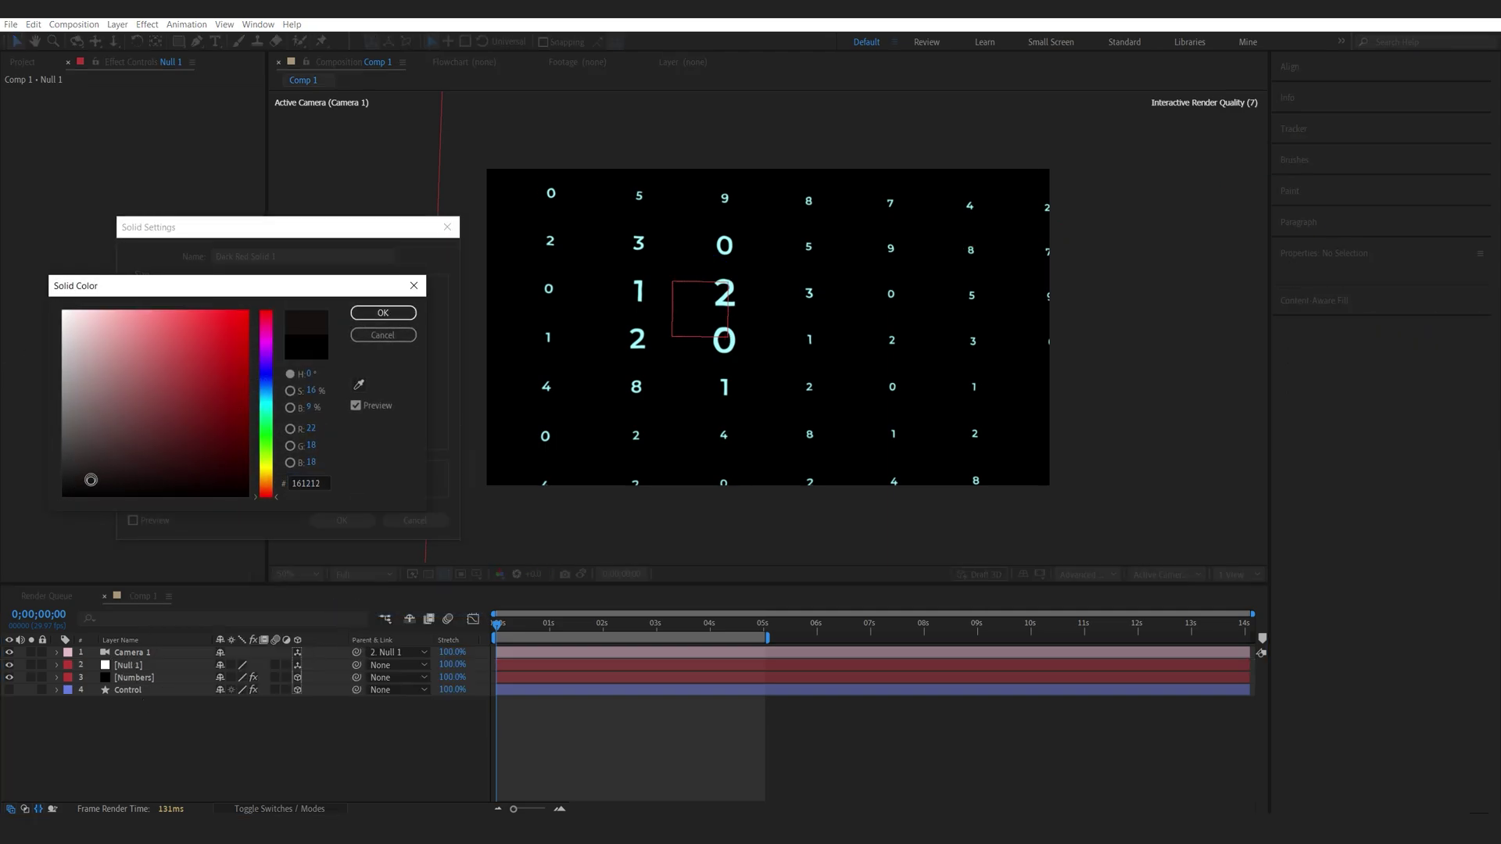
drag(258, 442, 157, 468)
click(383, 312)
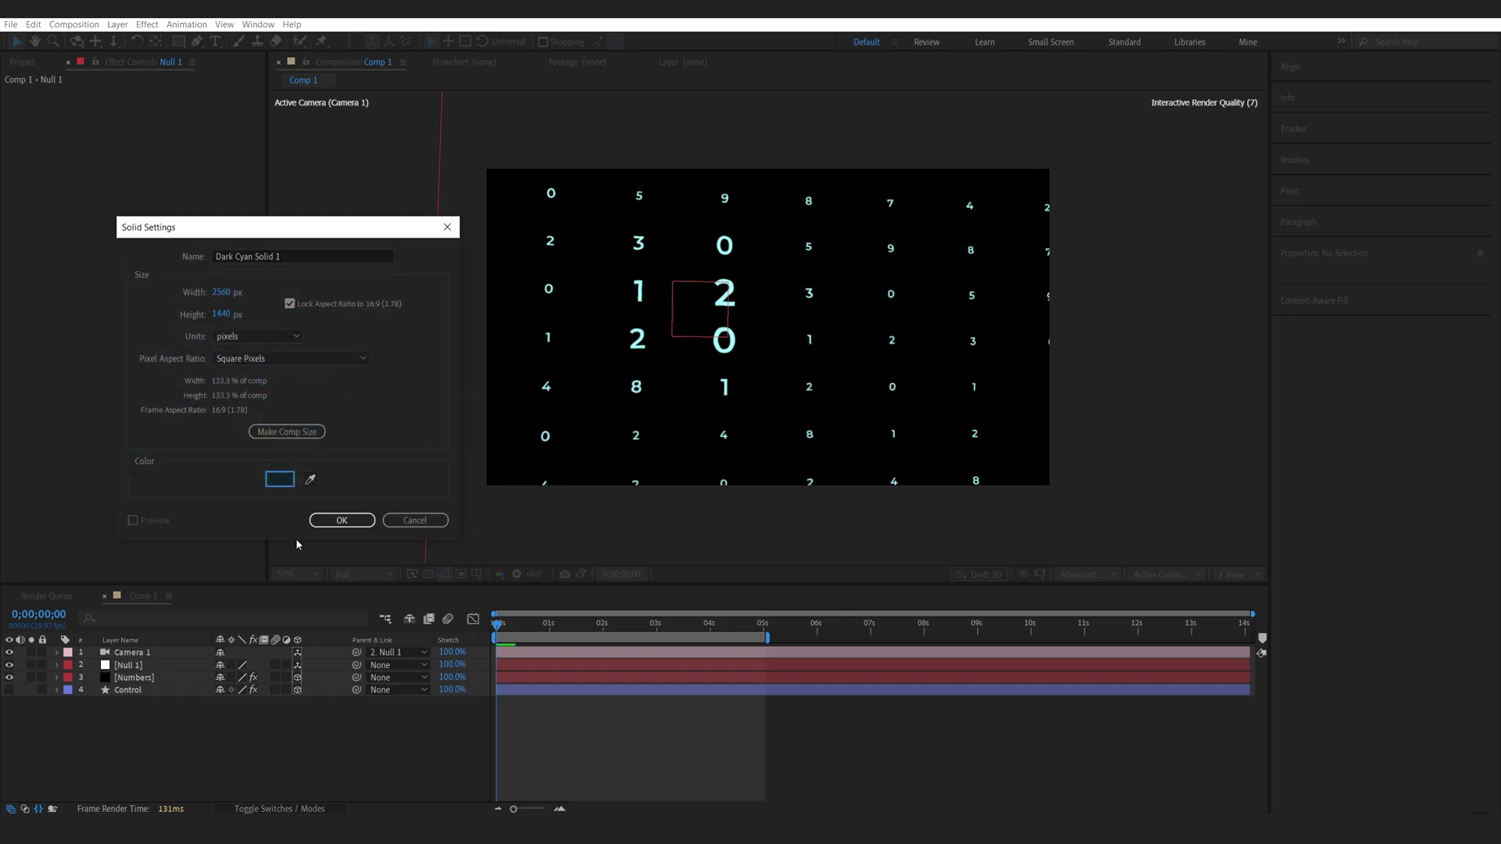
click(341, 520)
Move the dark cyan solid below all layers and darken it slightly with Curves.
drag(136, 654, 137, 715)
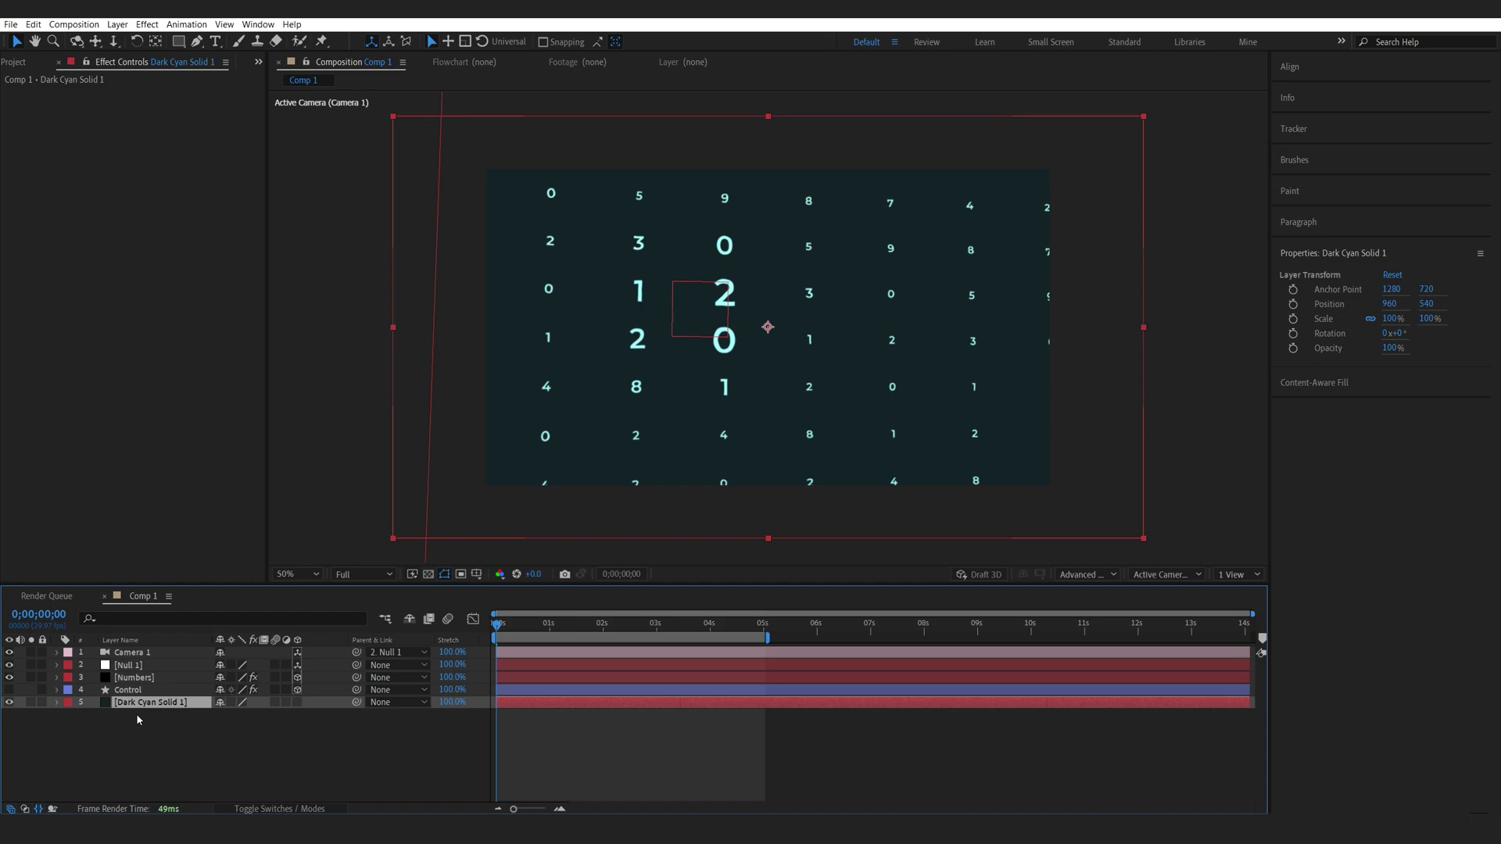
key(ctrl+space)
text(cur)
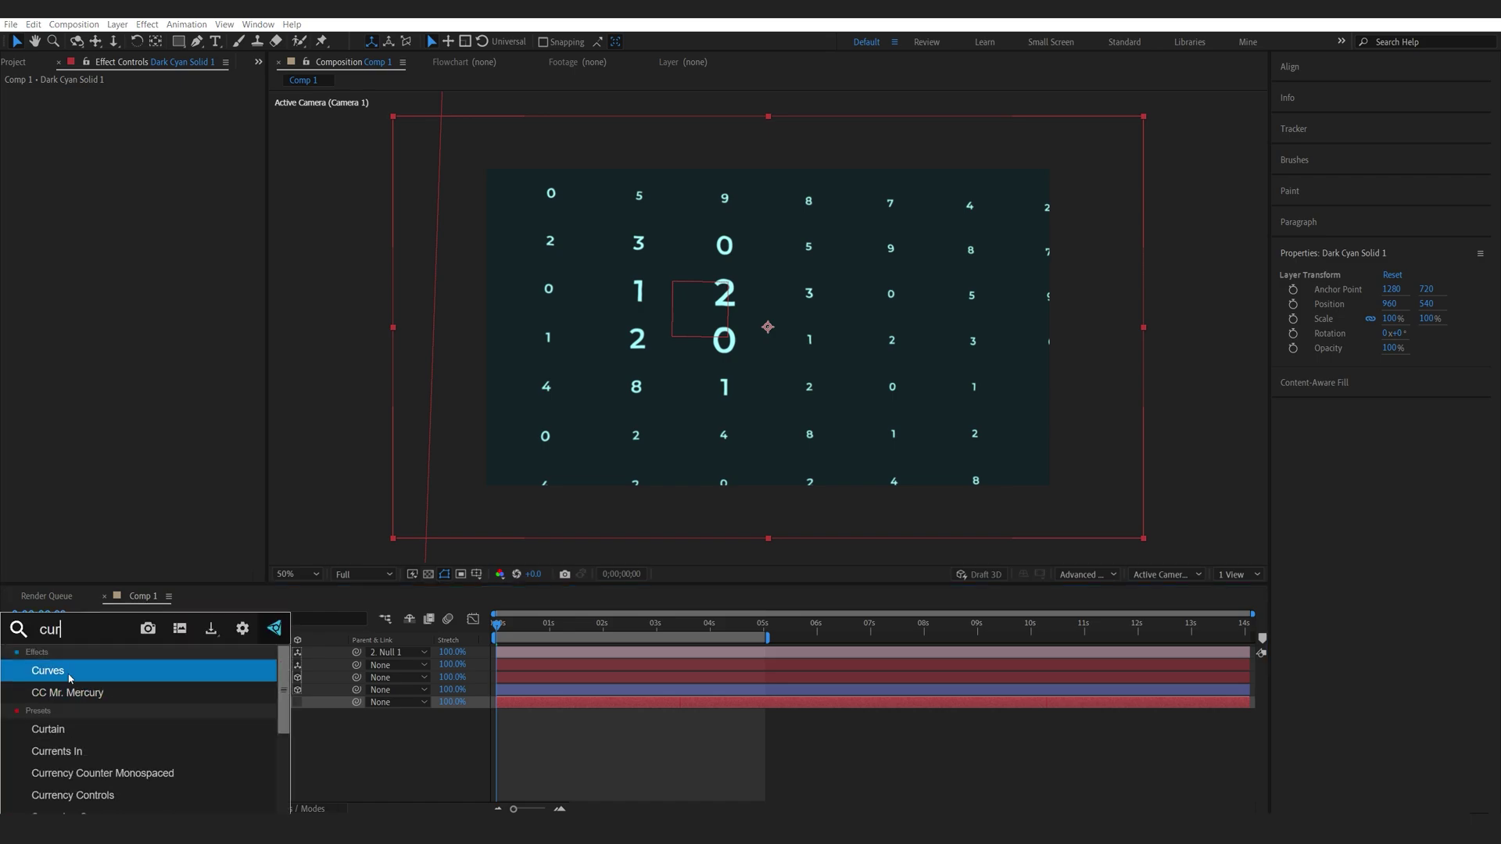
key(Return)
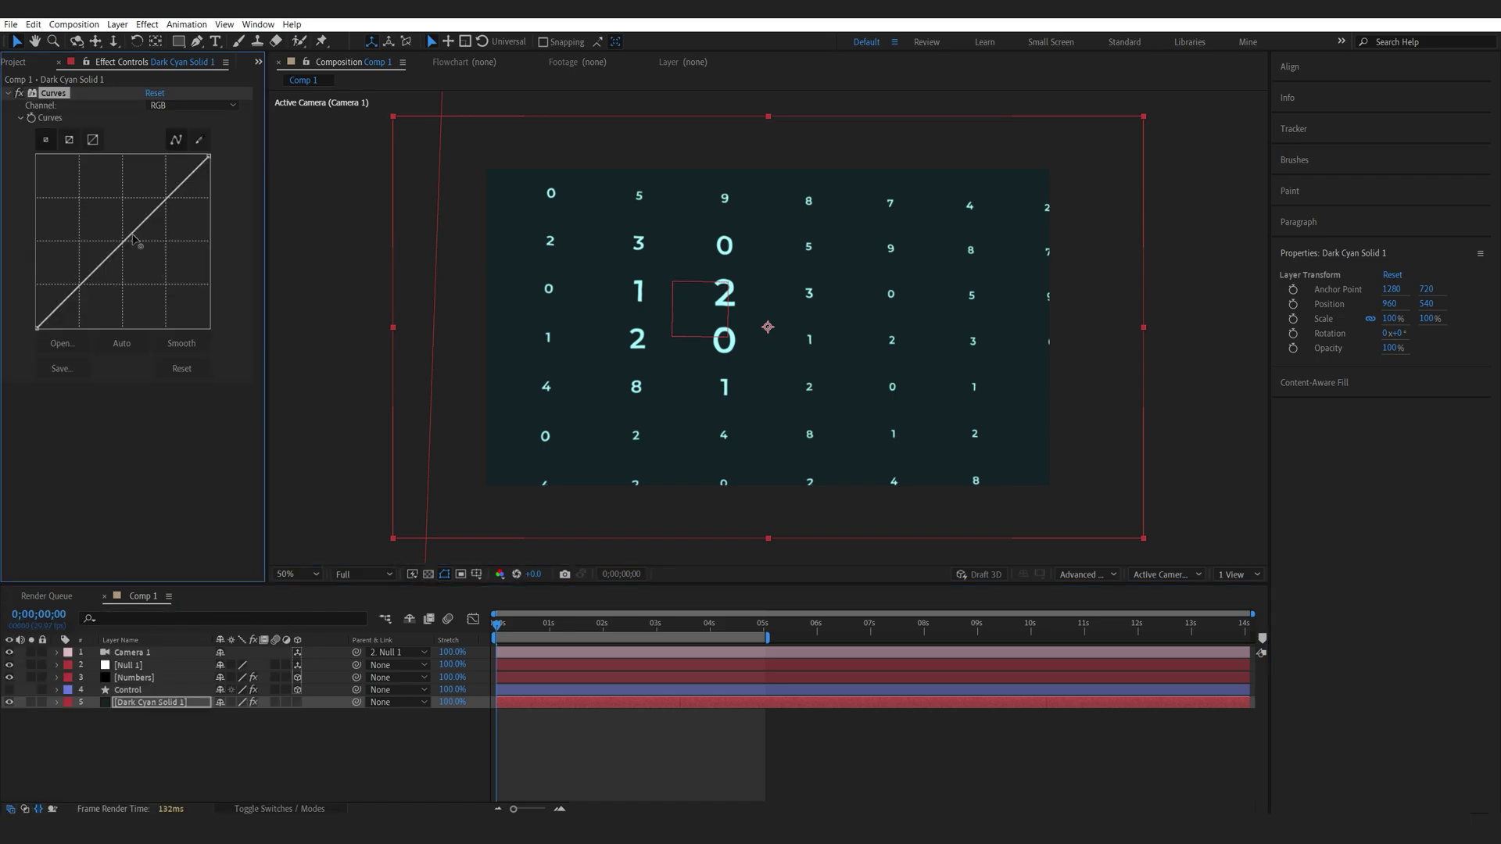
drag(132, 234, 140, 247)
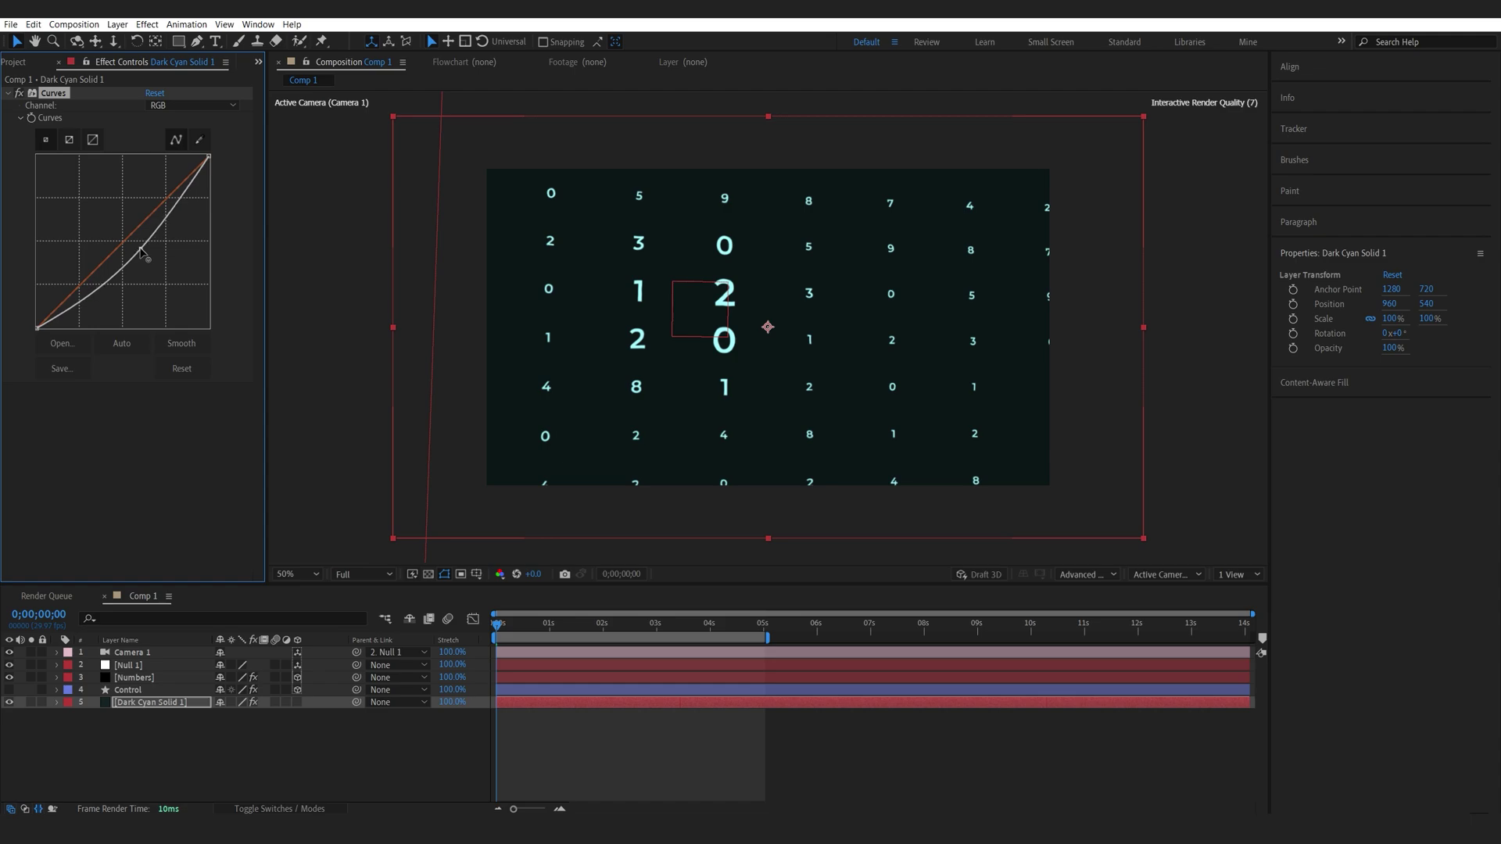
click(153, 728)
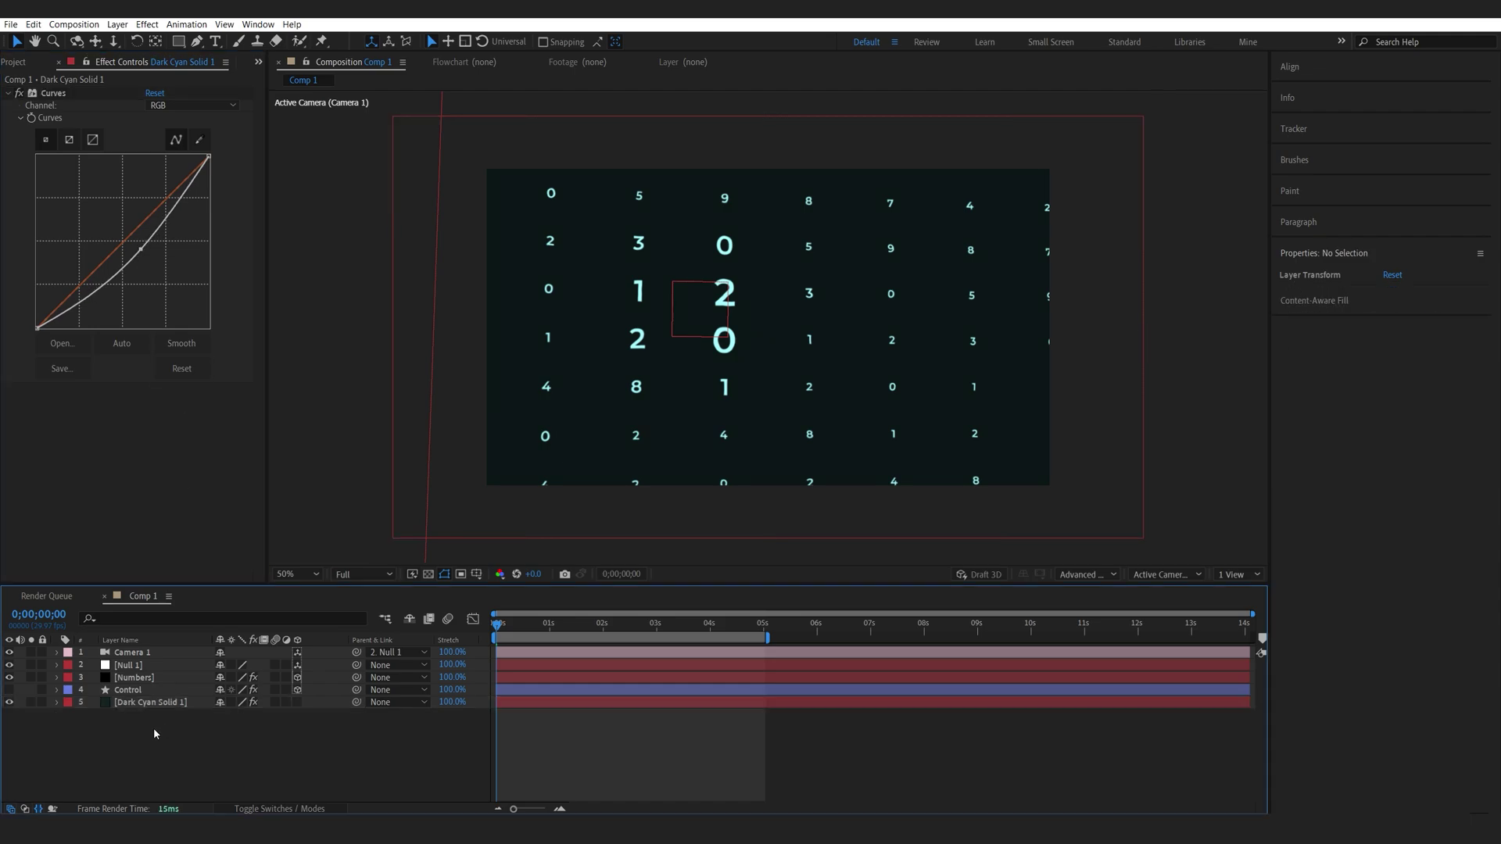
click(127, 679)
Add Glow to the Numbers layer with Glow Radius 50 and Intensity about 0.9.
key(ctrl+space)
text(glo)
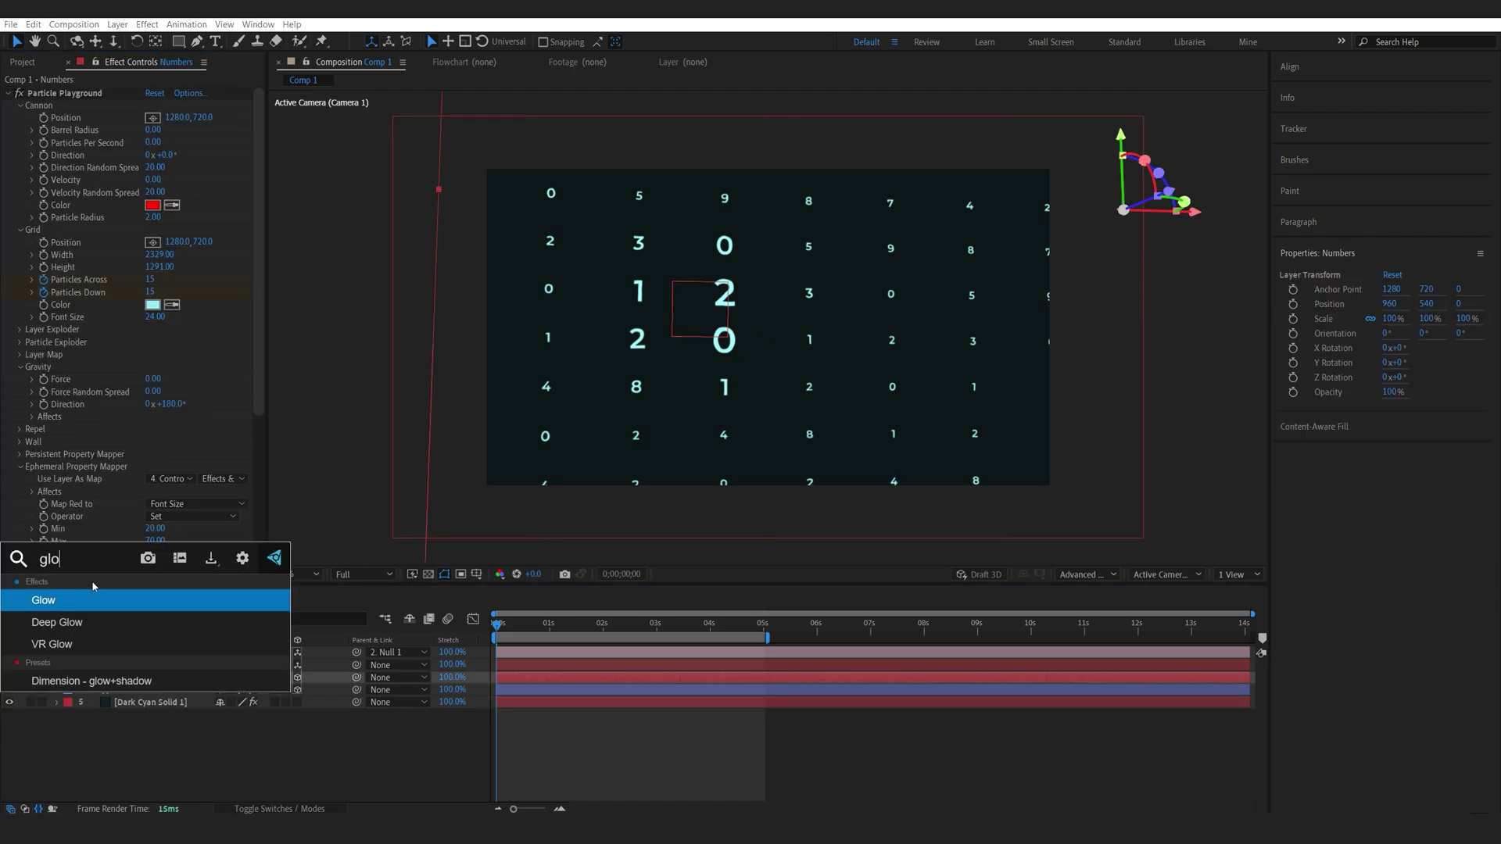
text(w)
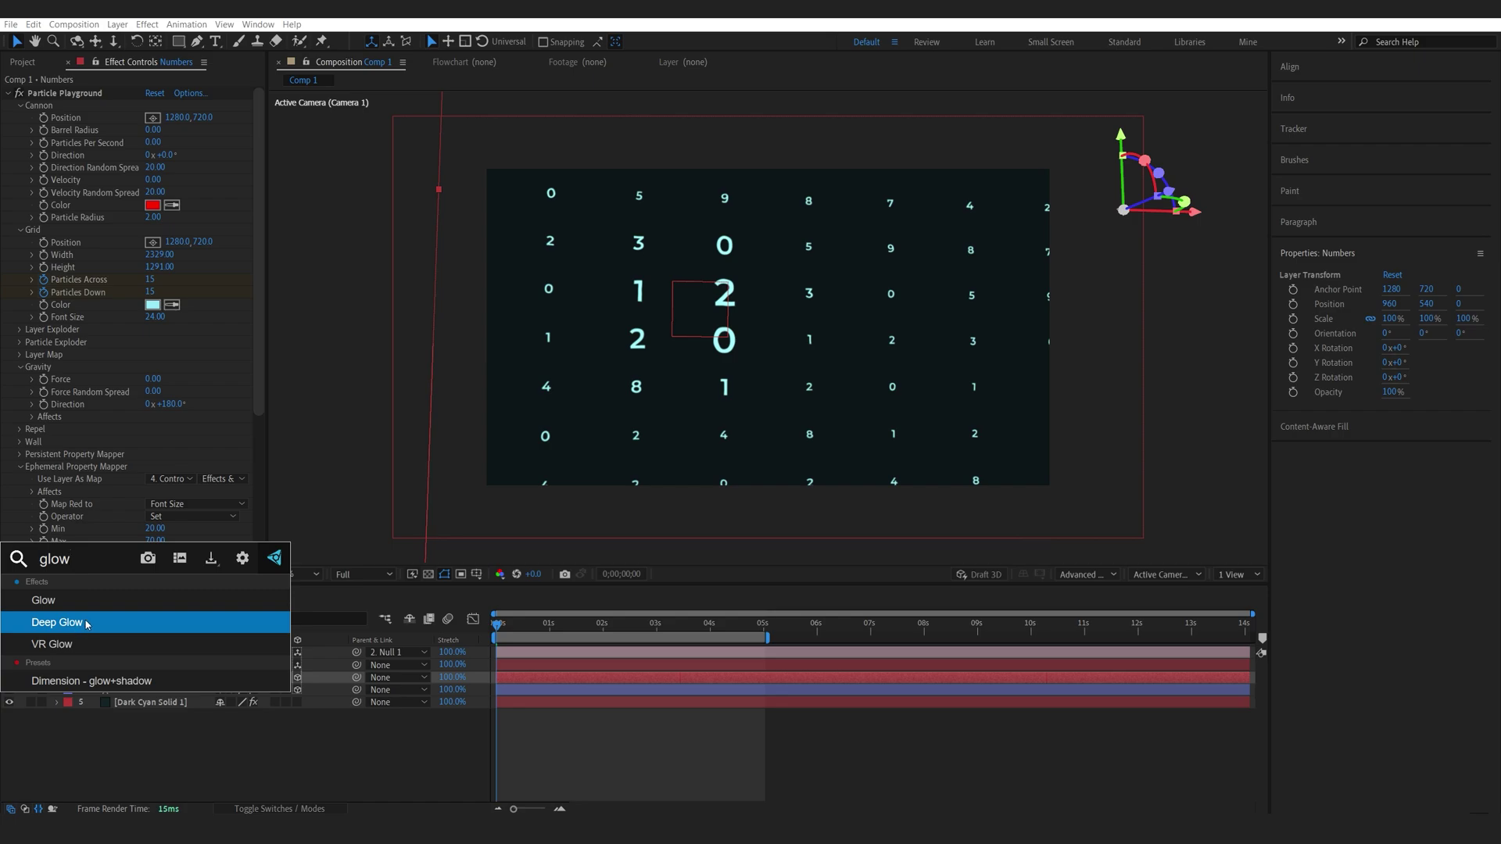
click(74, 602)
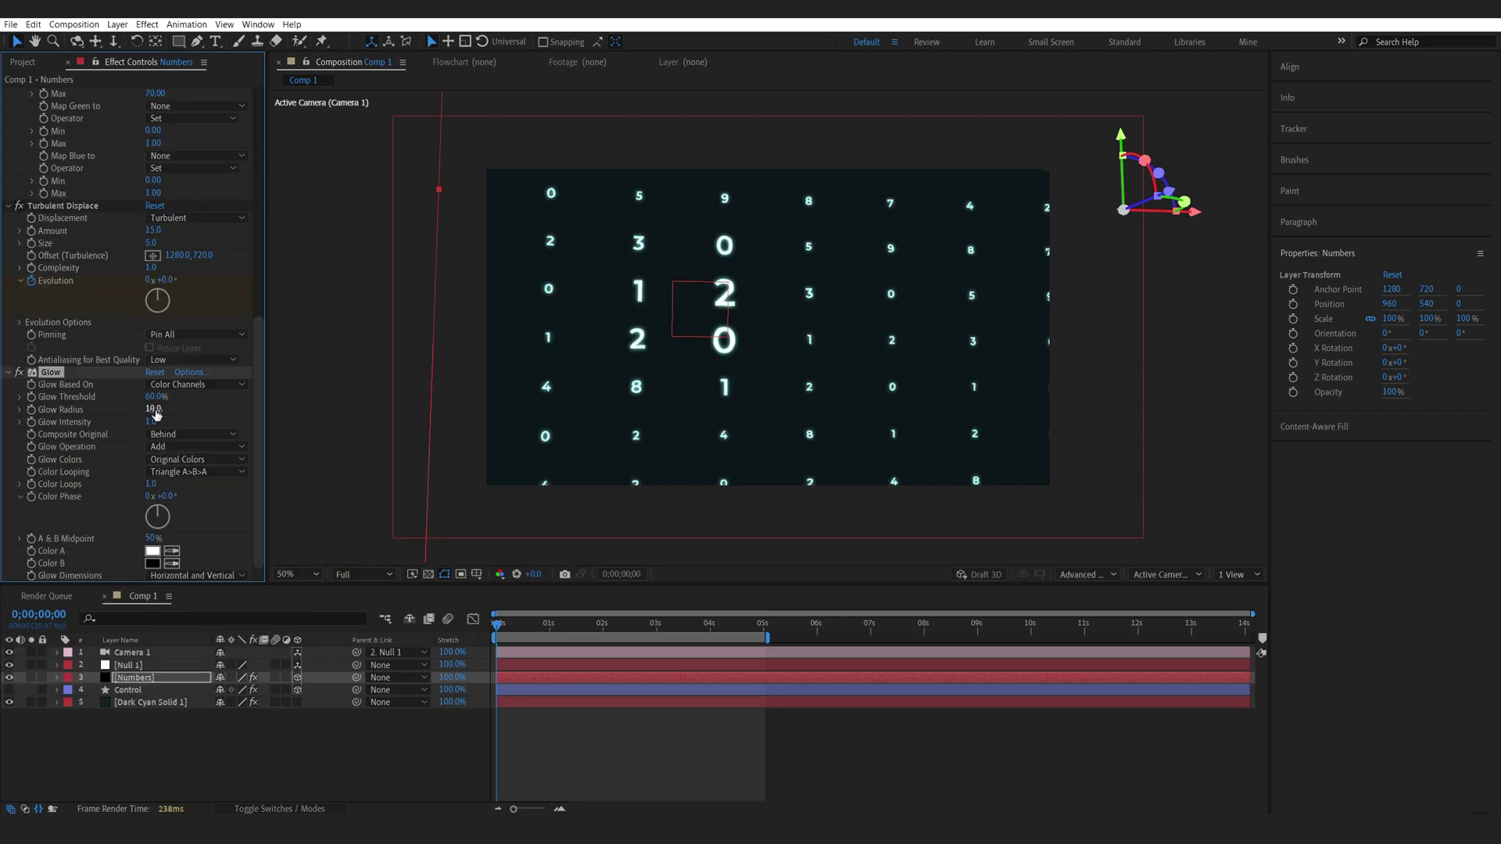
drag(153, 409, 182, 407)
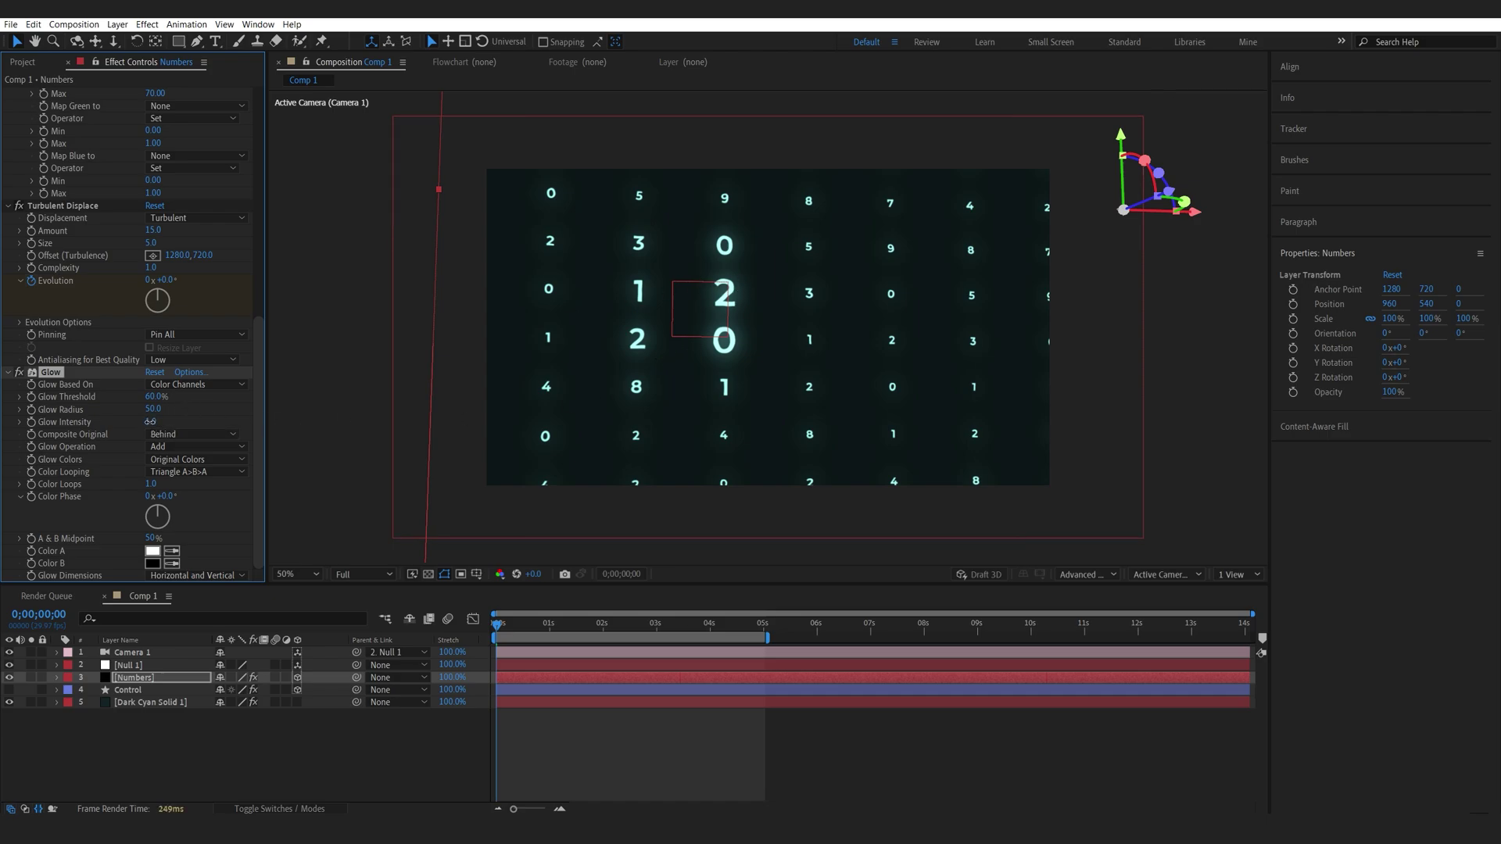
drag(150, 421, 144, 421)
click(146, 665)
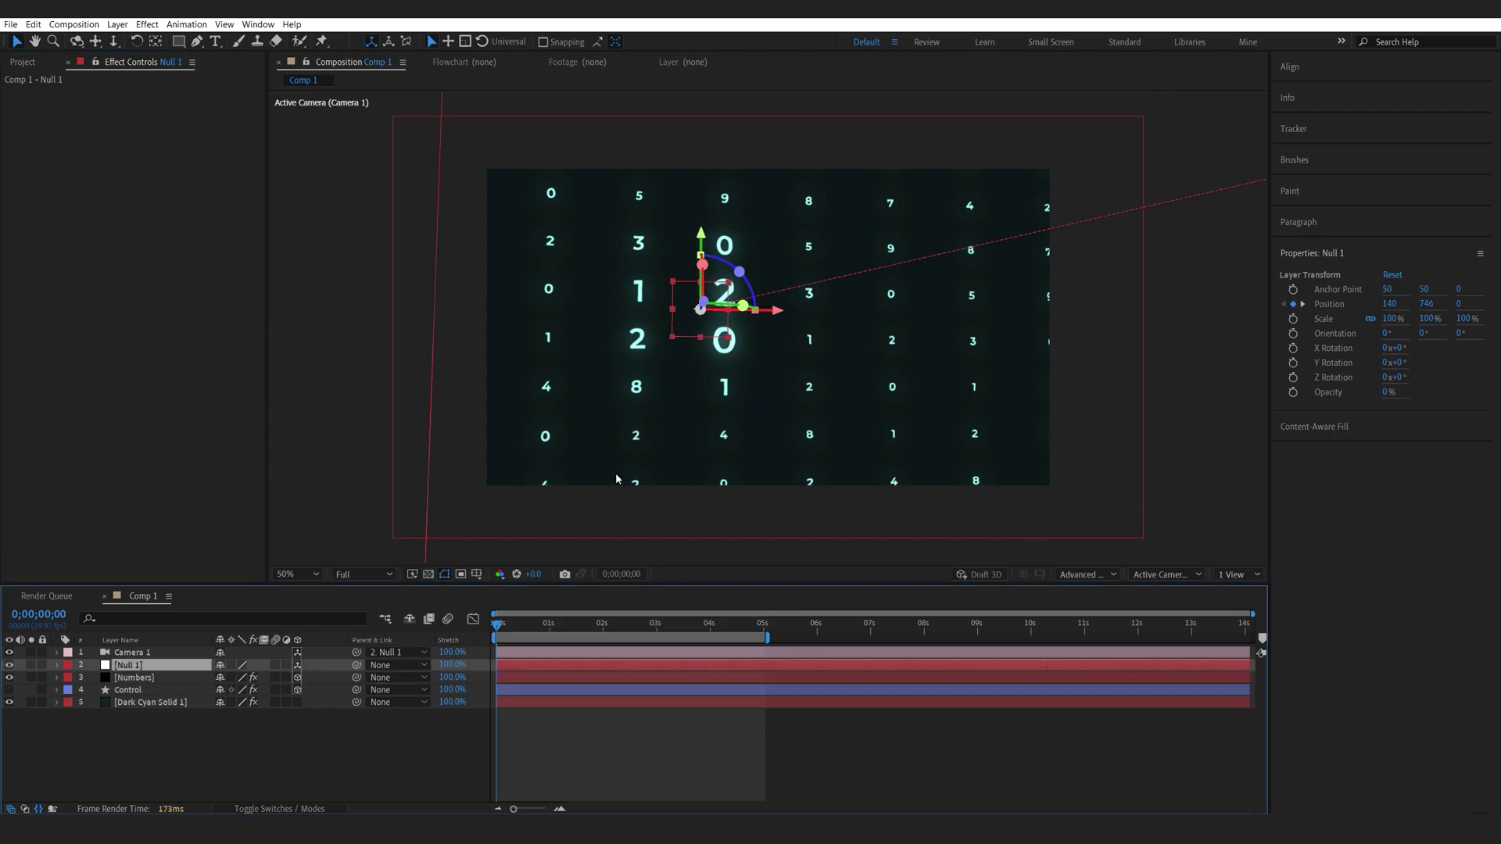
key(ctrl+a)
Pre-compose all layers into a new composition named 'Main'.
key(ctrl+shift+c)
text(Main)
key(Return)
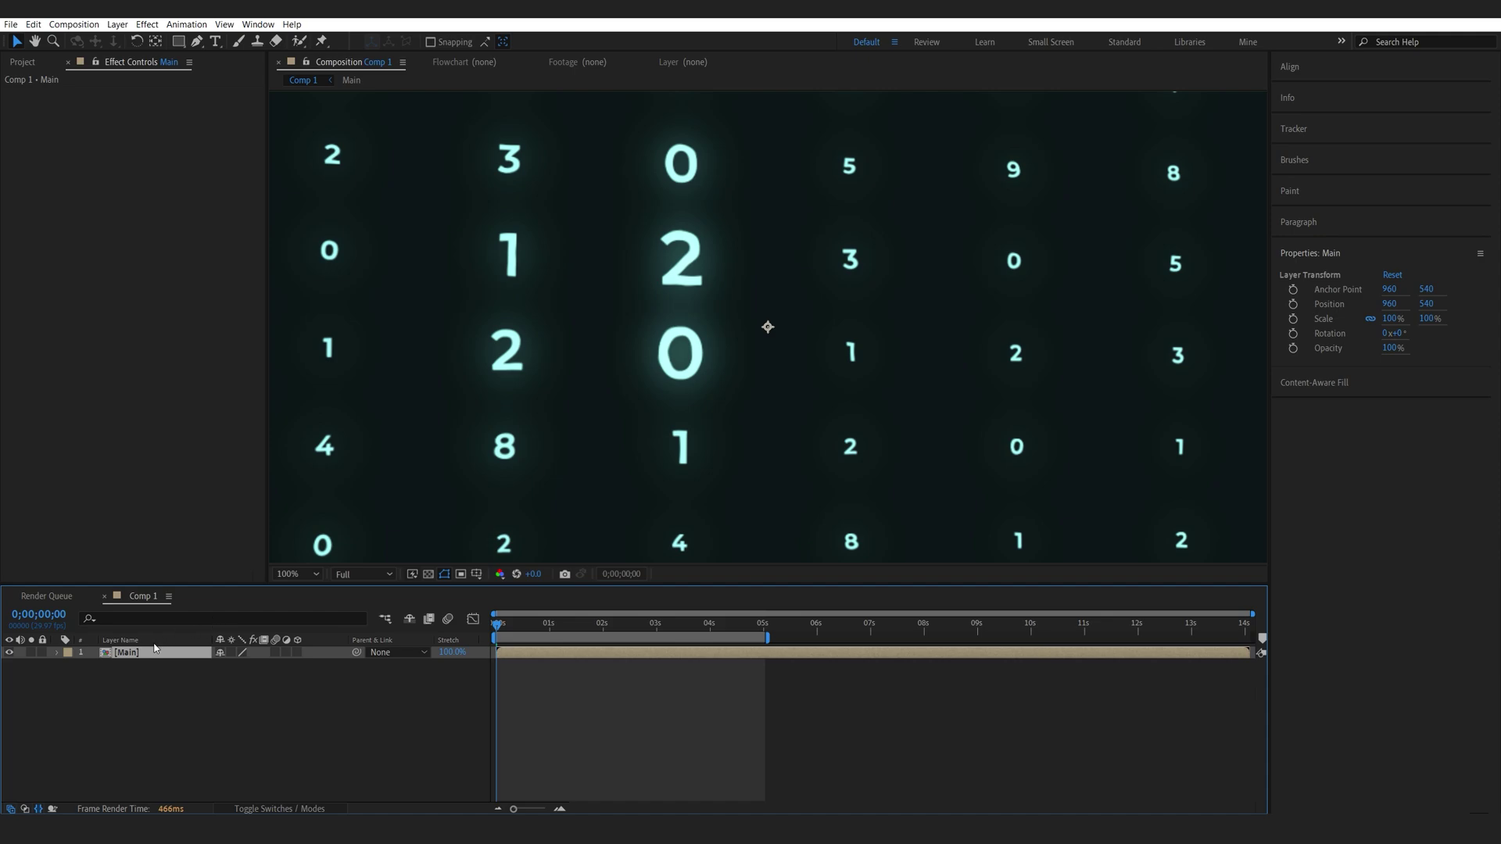
Apply CC Ball Action to the Main layer and inspect the dotted texture up close.
key(ctrl+space)
text(cc)
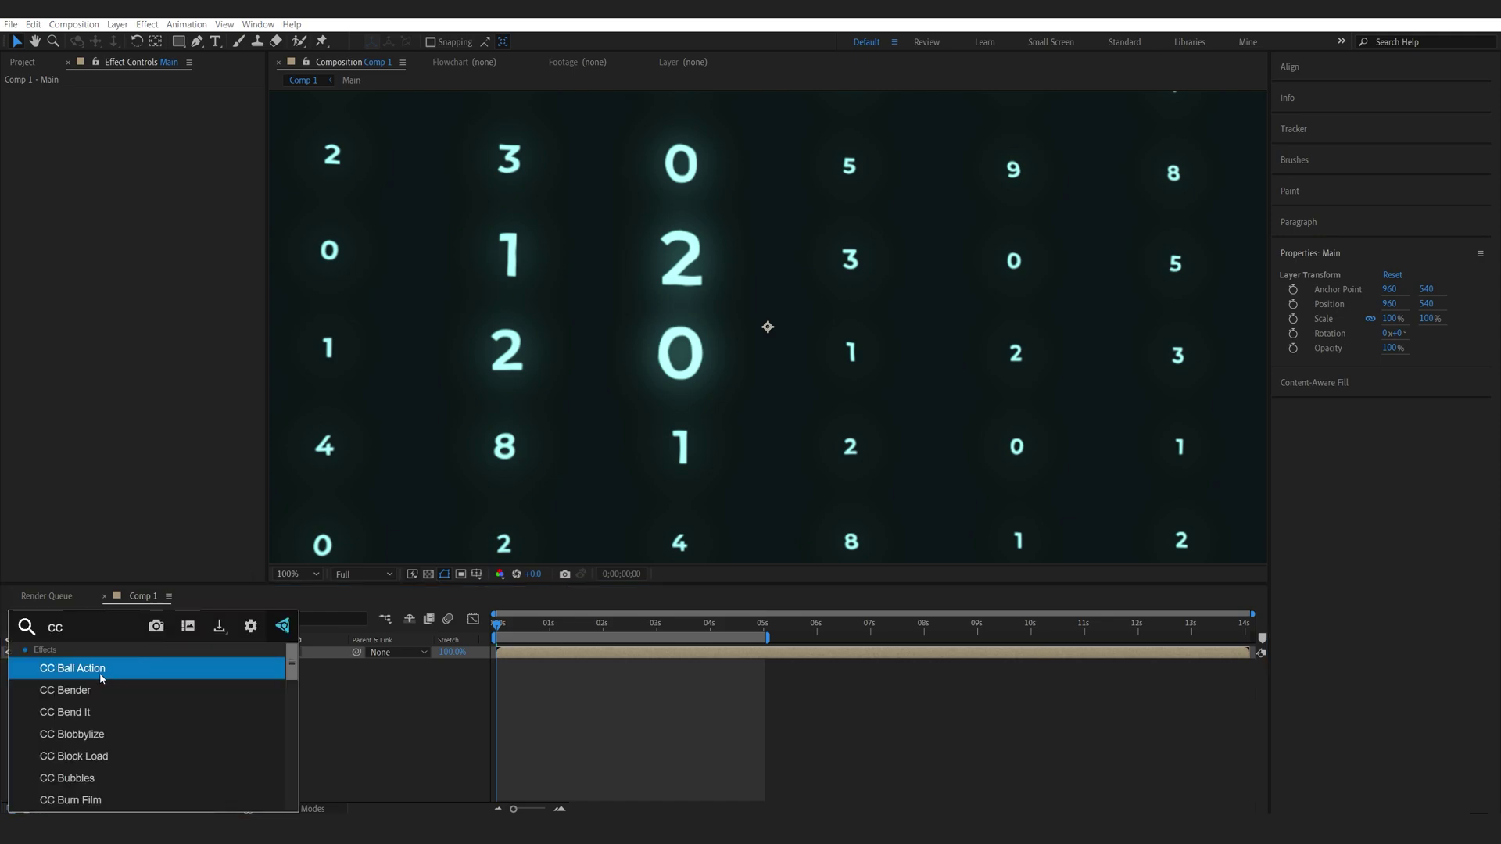
click(102, 679)
key(period)
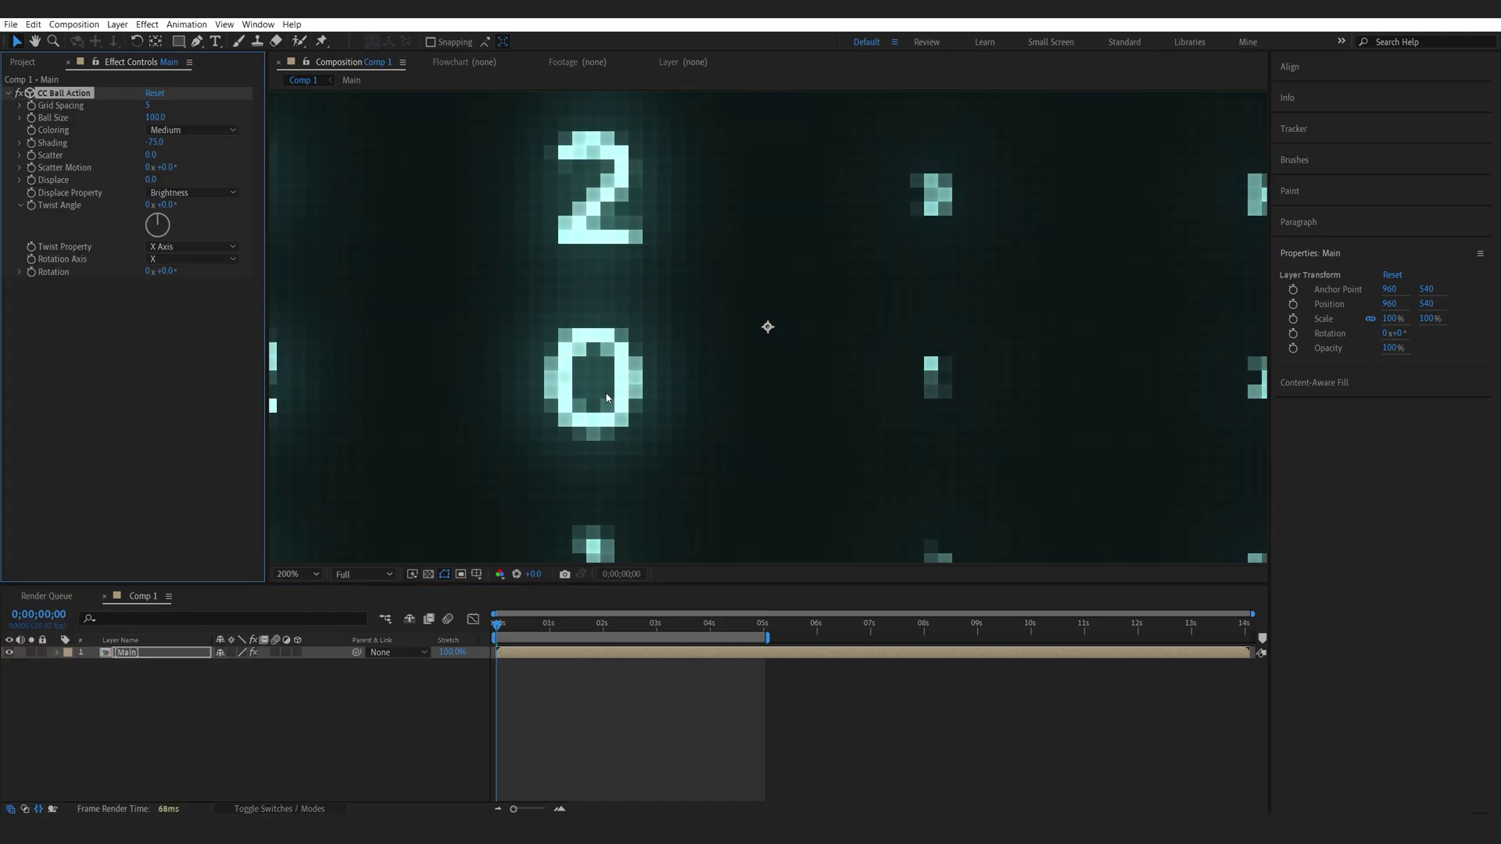
drag(607, 398, 670, 356)
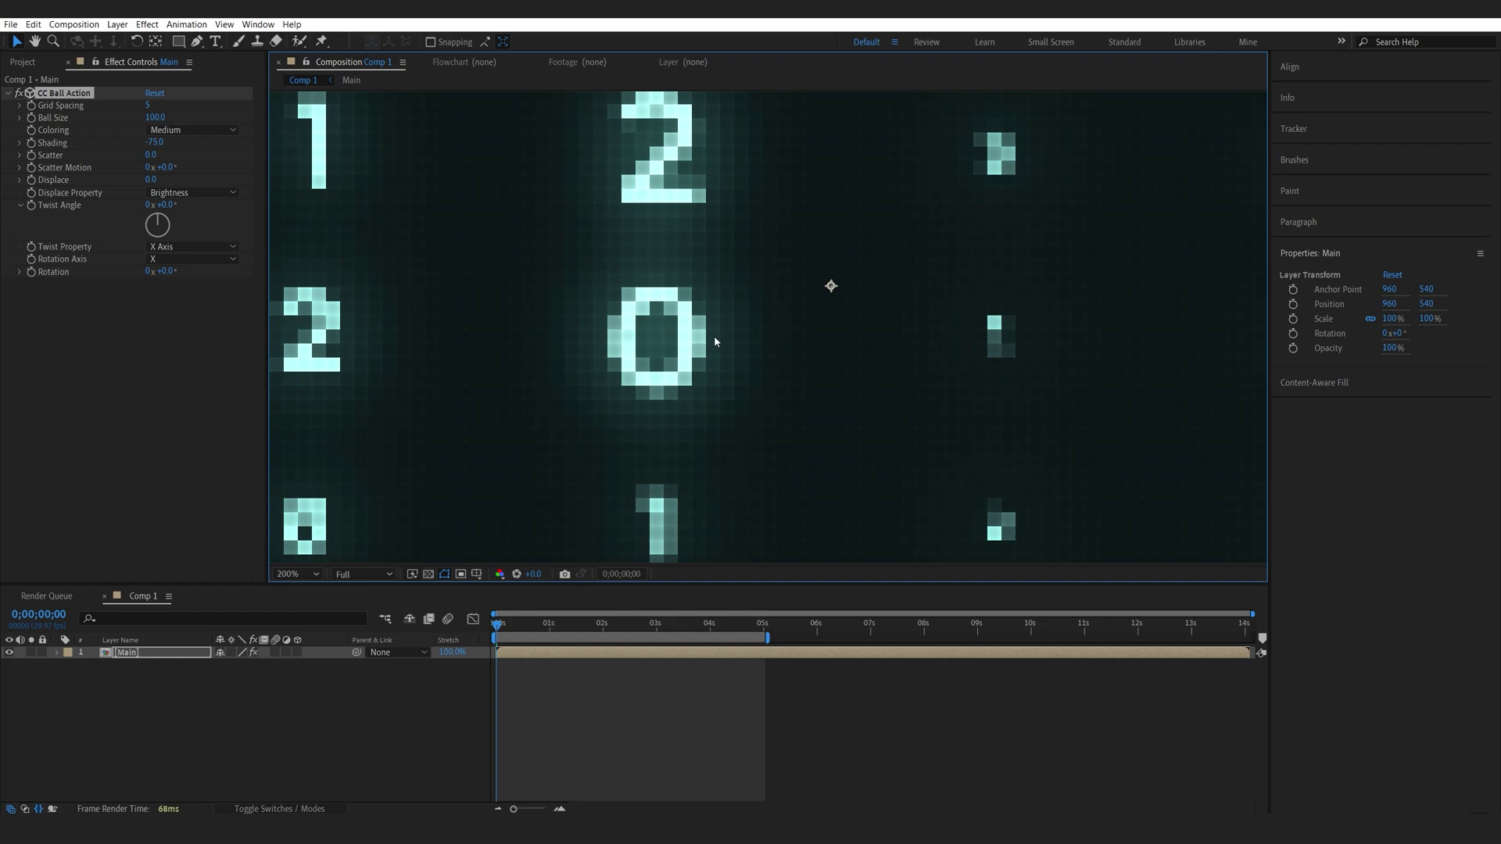
key(comma)
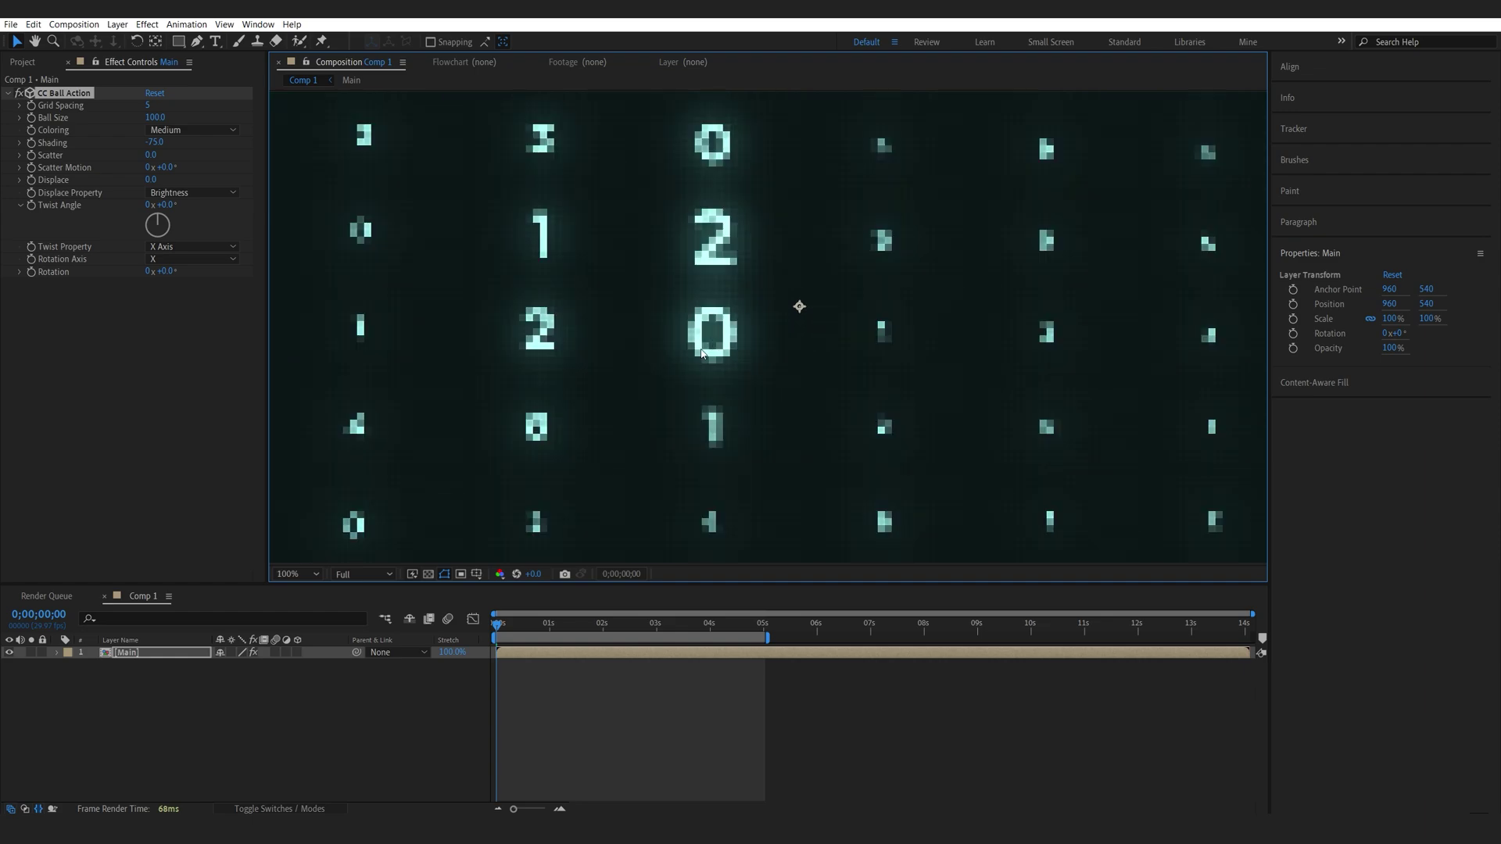
key(comma)
key(comma)
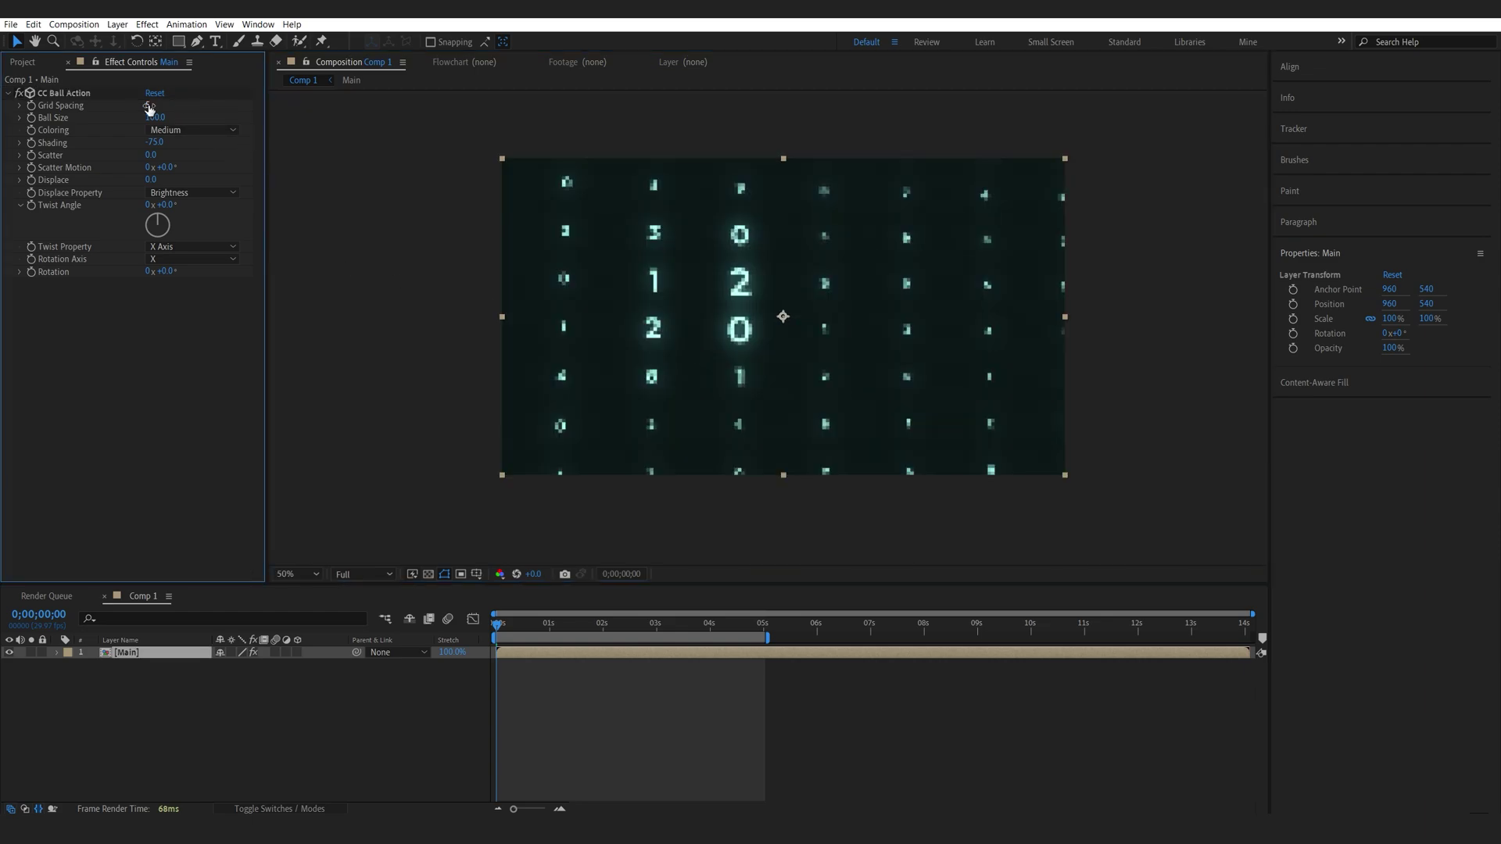
Set CC Ball Action Grid Spacing to 1 for a finer pixel-screen look.
click(149, 106)
text(1)
key(Return)
key(period)
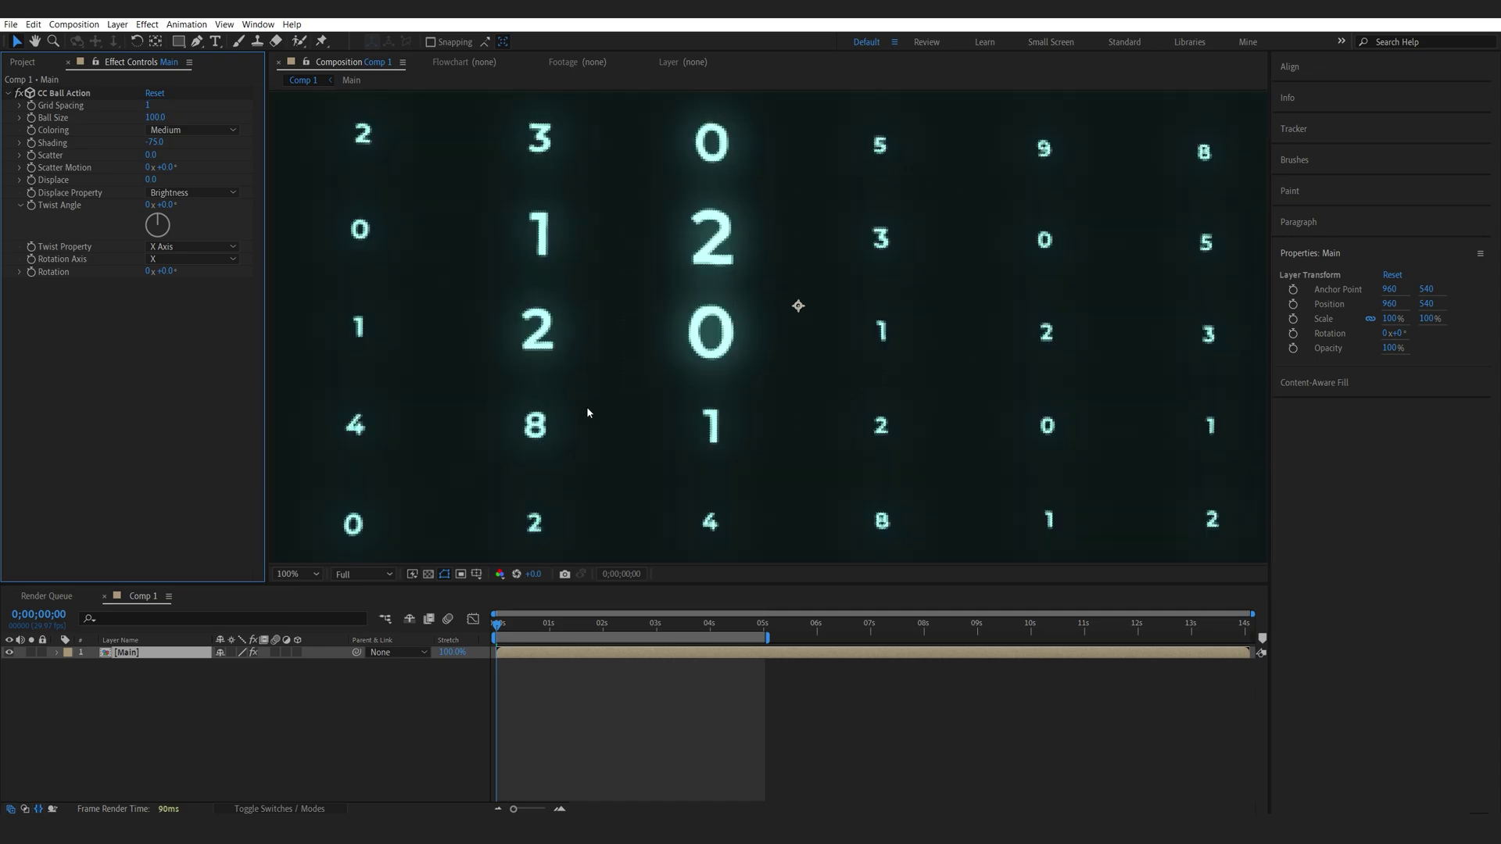
key(period)
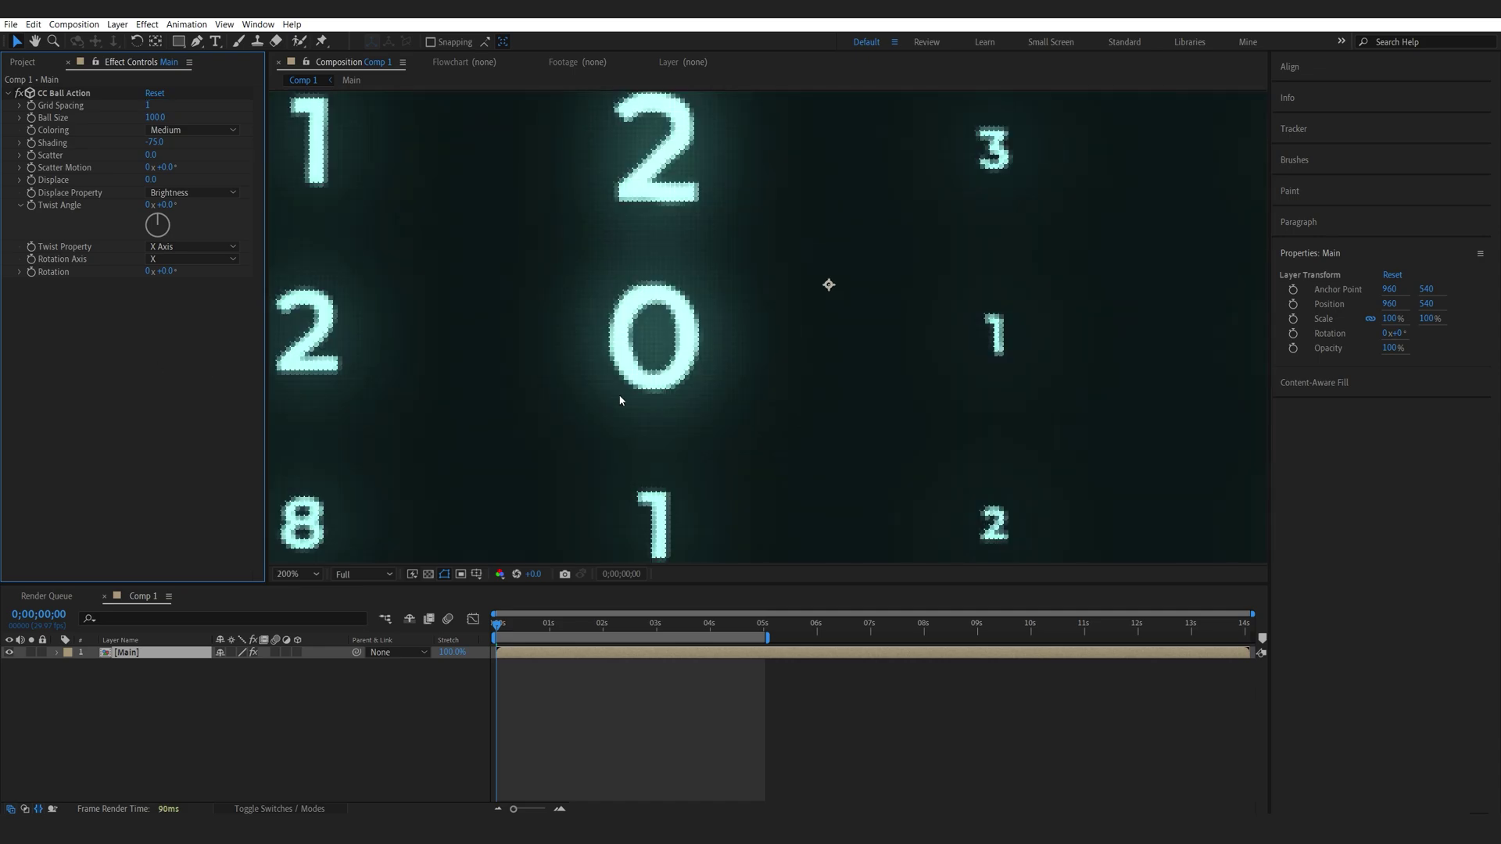
key(comma)
Preview the animation to check the glowing pixel-screen result.
key(space)
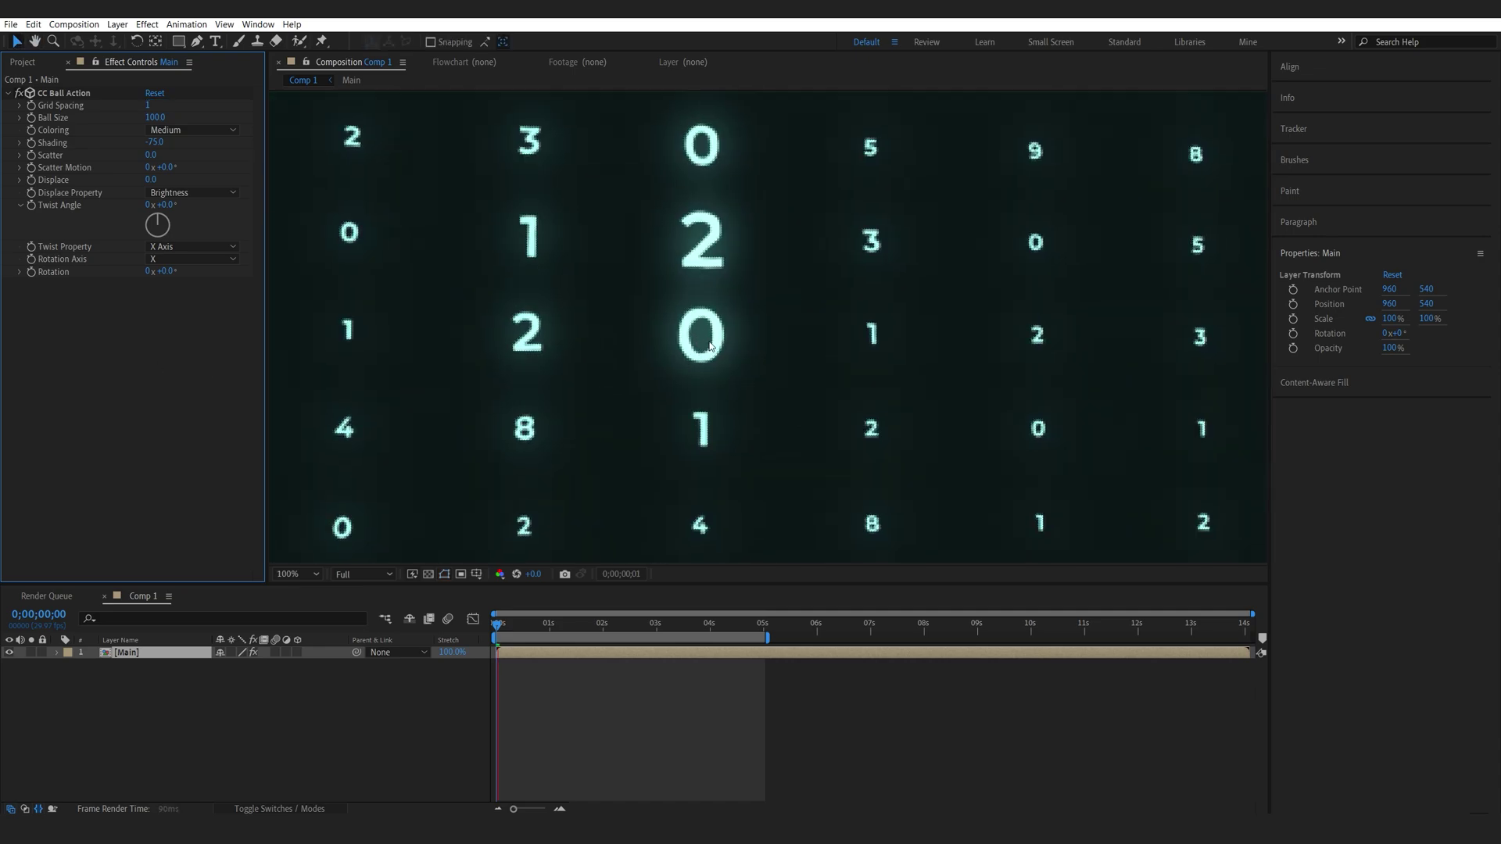
key(space)
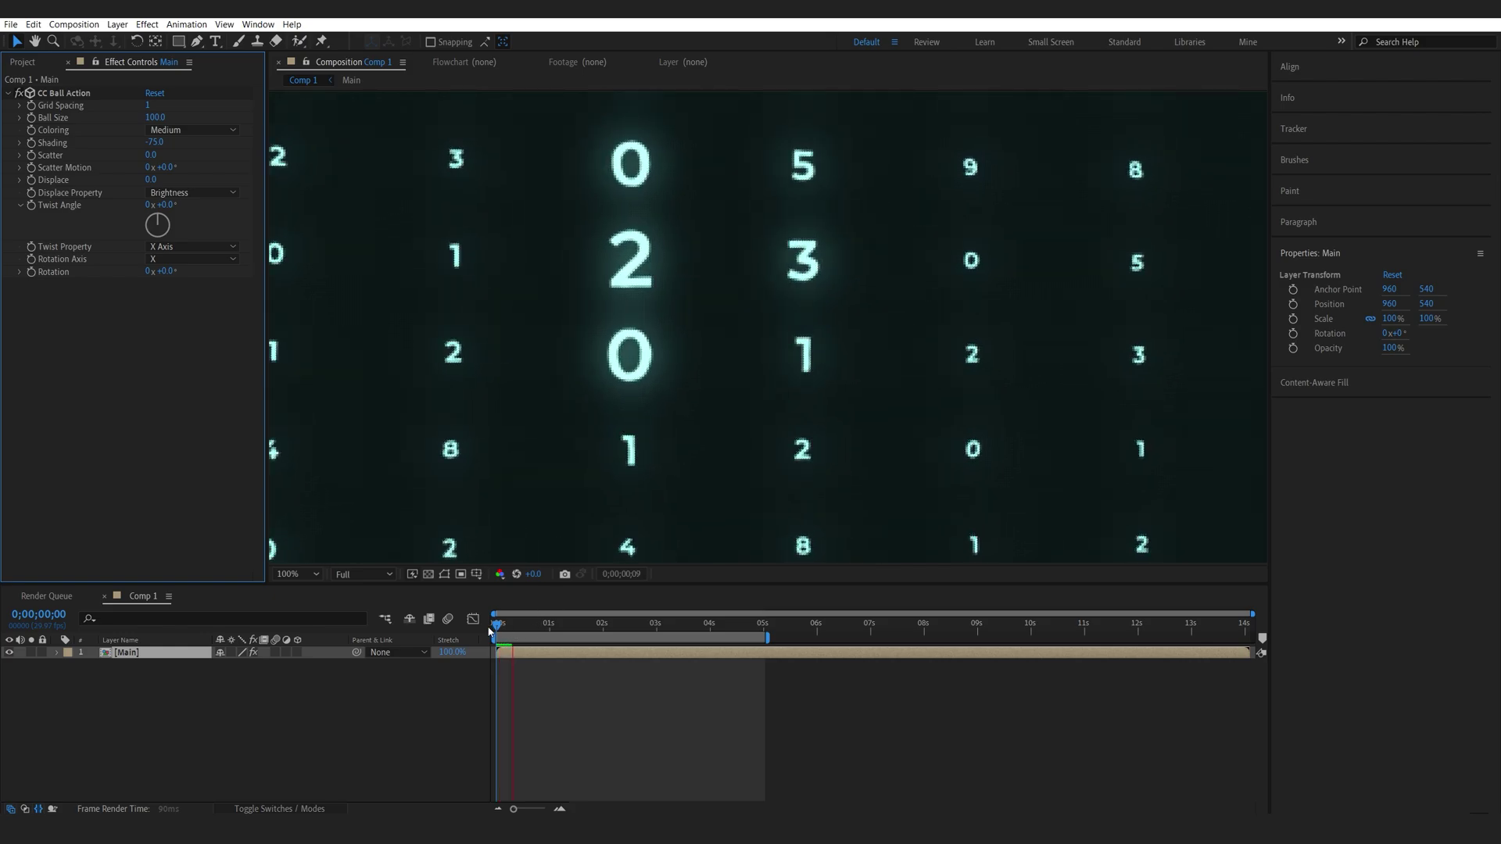
key(comma)
key(space)
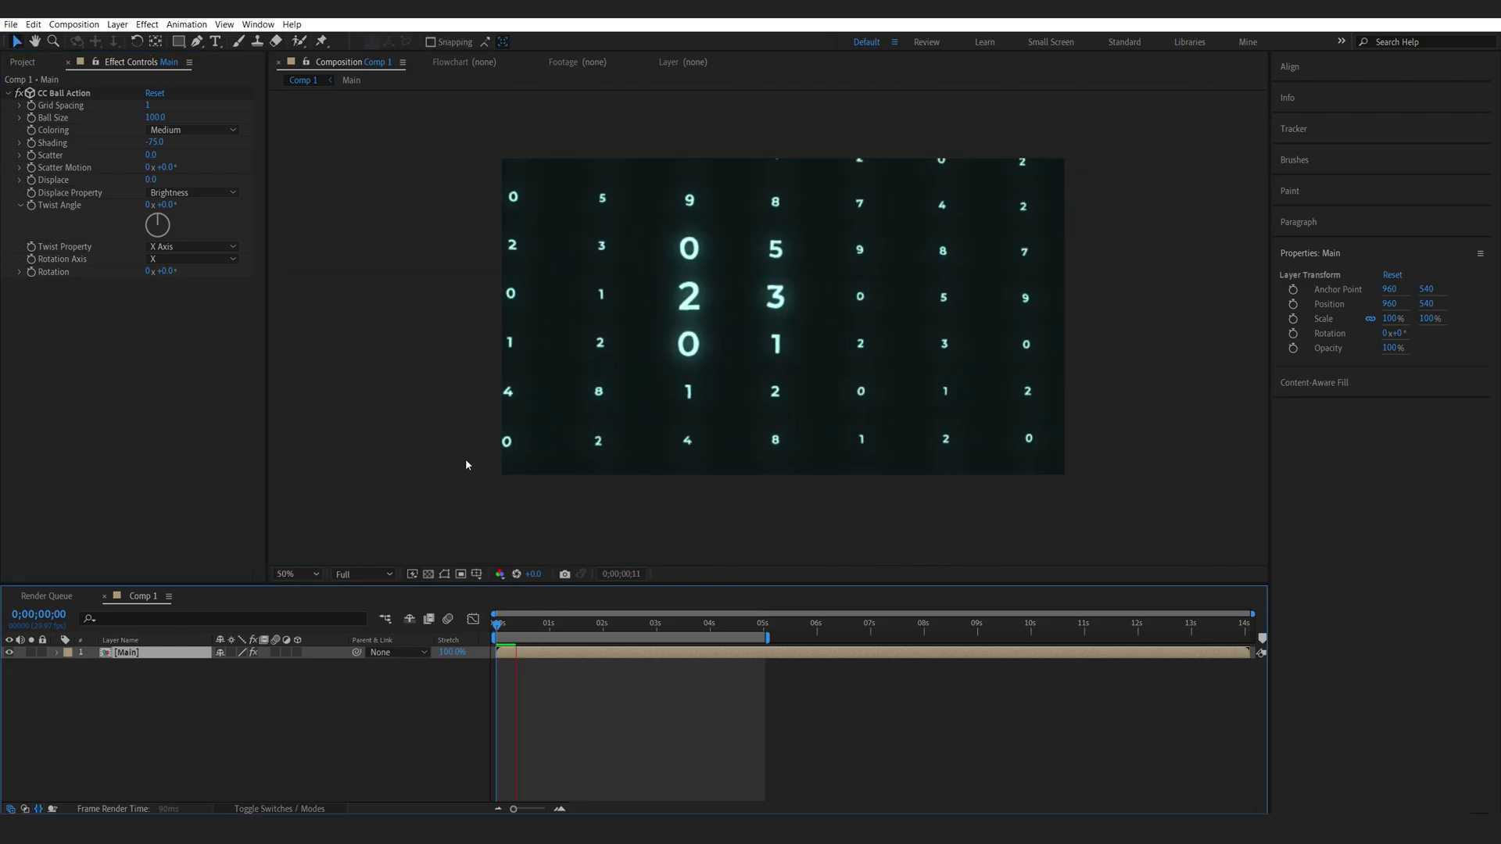